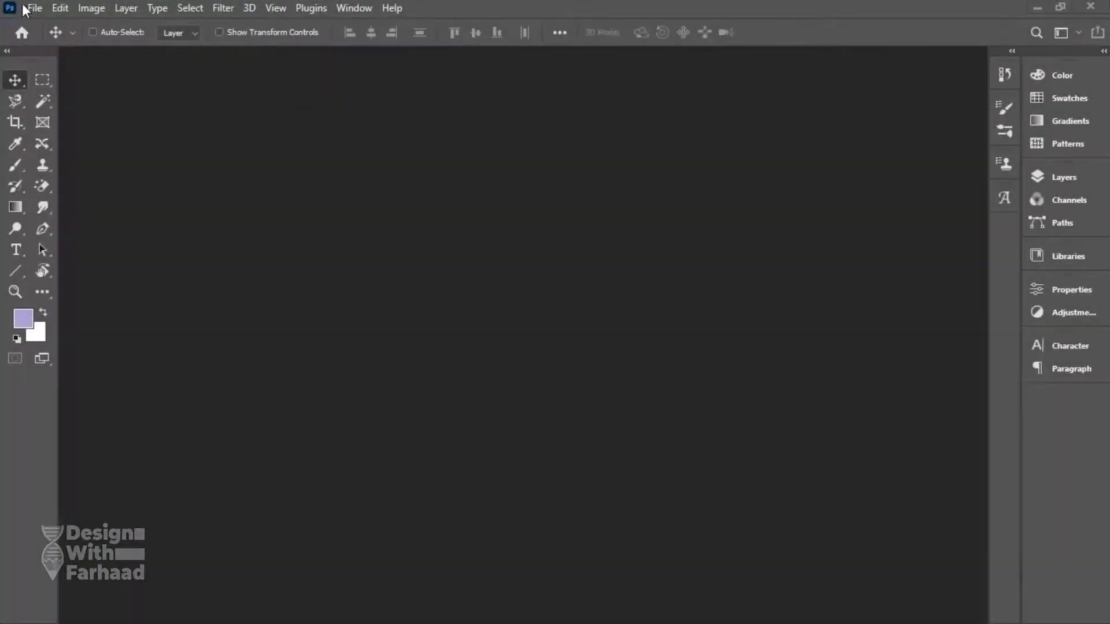
Start a new document named '200 x 100cm - Admission Banner' with units in centimetres.
click(26, 8)
click(35, 24)
double_click(768, 112)
key(BackSpace)
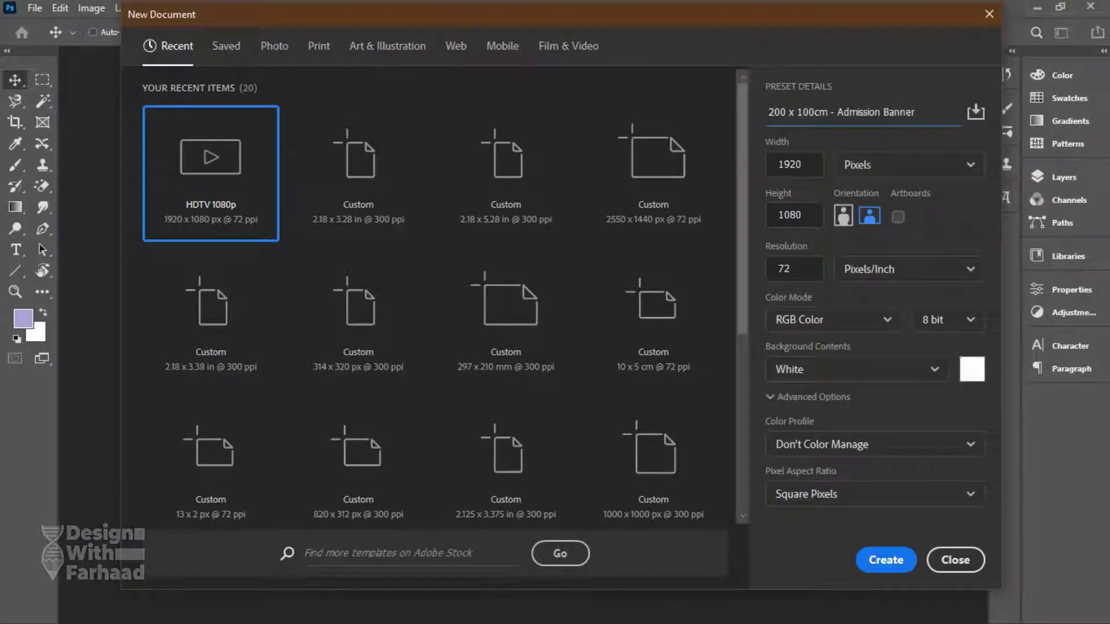
click(904, 165)
click(873, 245)
Set the size to 200 x 100 cm in CMYK colour mode and create the document.
double_click(792, 164)
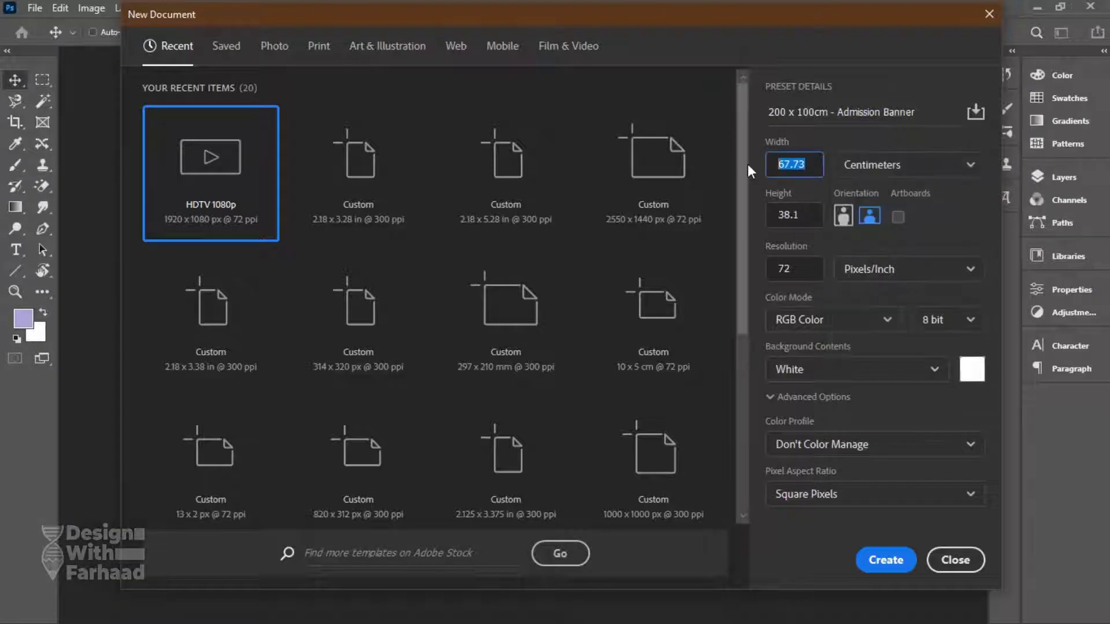
text(20)
key(Tab)
text(10)
click(801, 163)
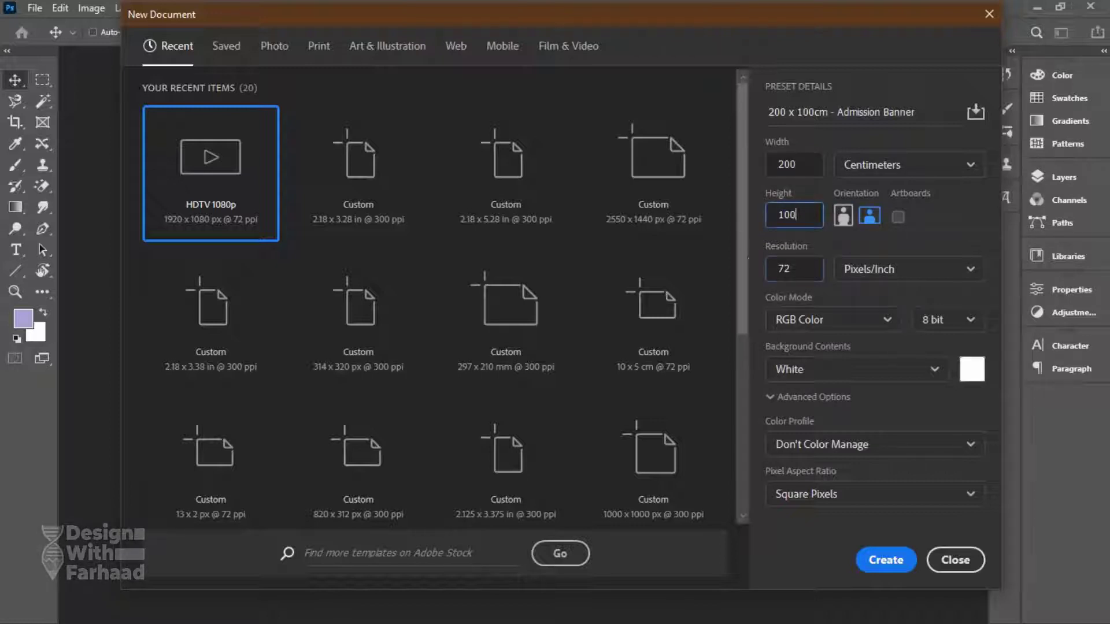
key(Tab)
click(812, 320)
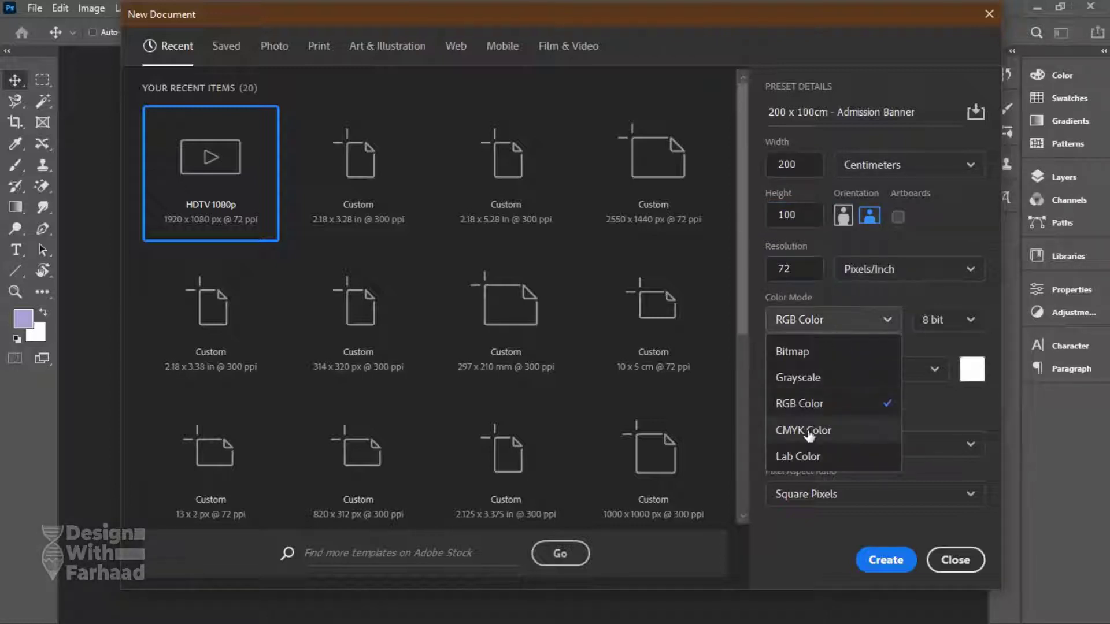
click(810, 398)
key(Down)
click(882, 562)
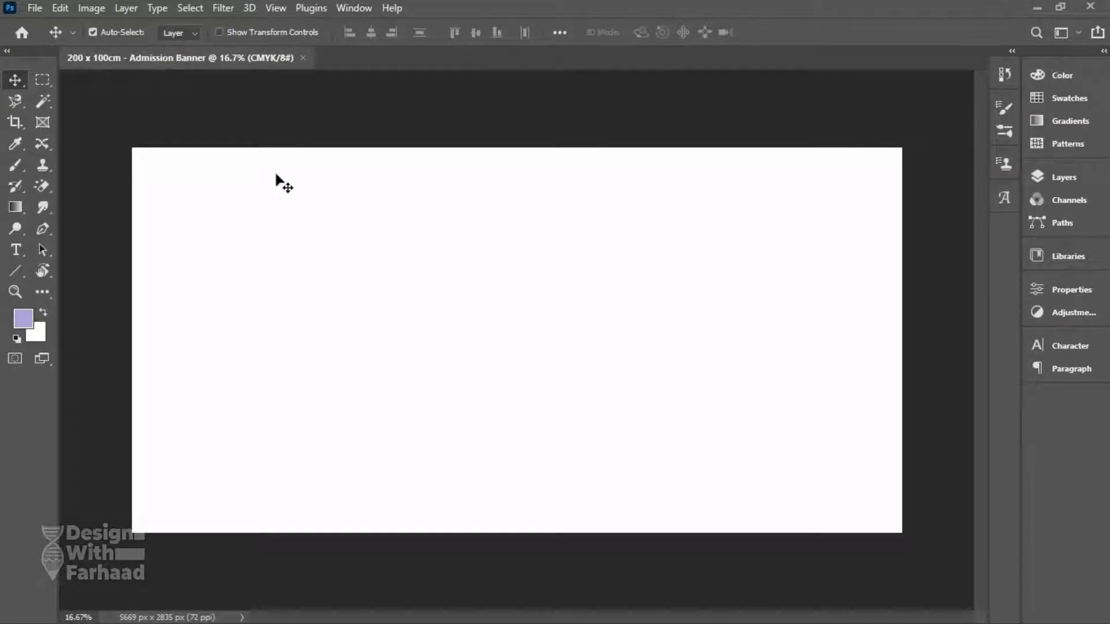
Show rulers, remove the two extra vertical guides and adjust the right margin guide.
key(ctrl+r)
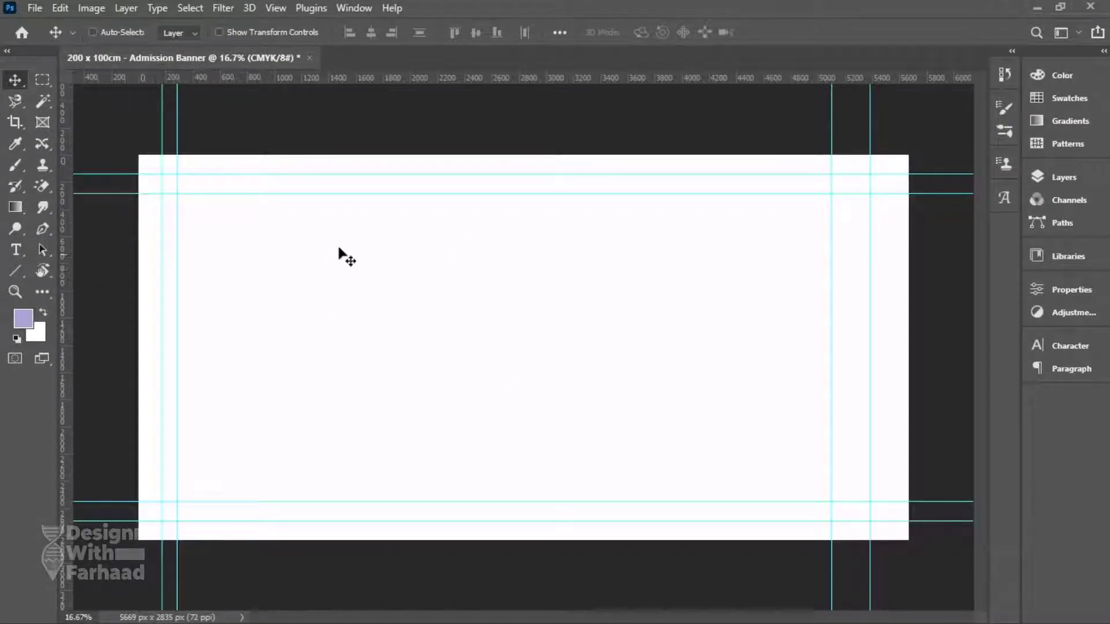
drag(831, 291, 65, 272)
drag(177, 264, 64, 243)
drag(870, 315, 883, 318)
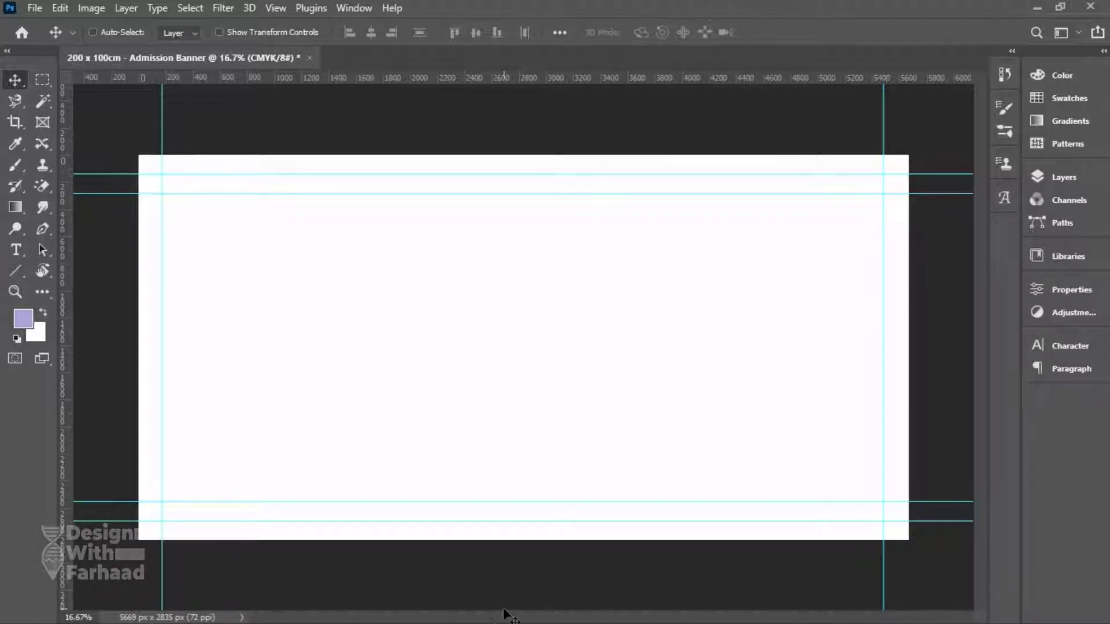
Save the banner as '200 x 100cm - Admission Banner.psd'.
click(34, 7)
click(60, 195)
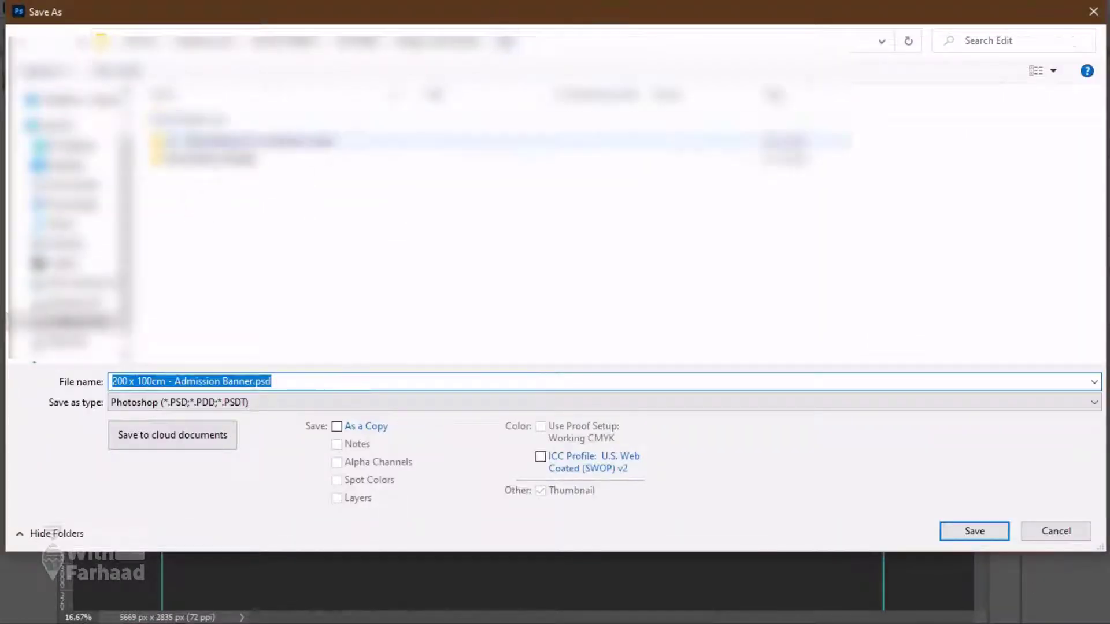
click(287, 381)
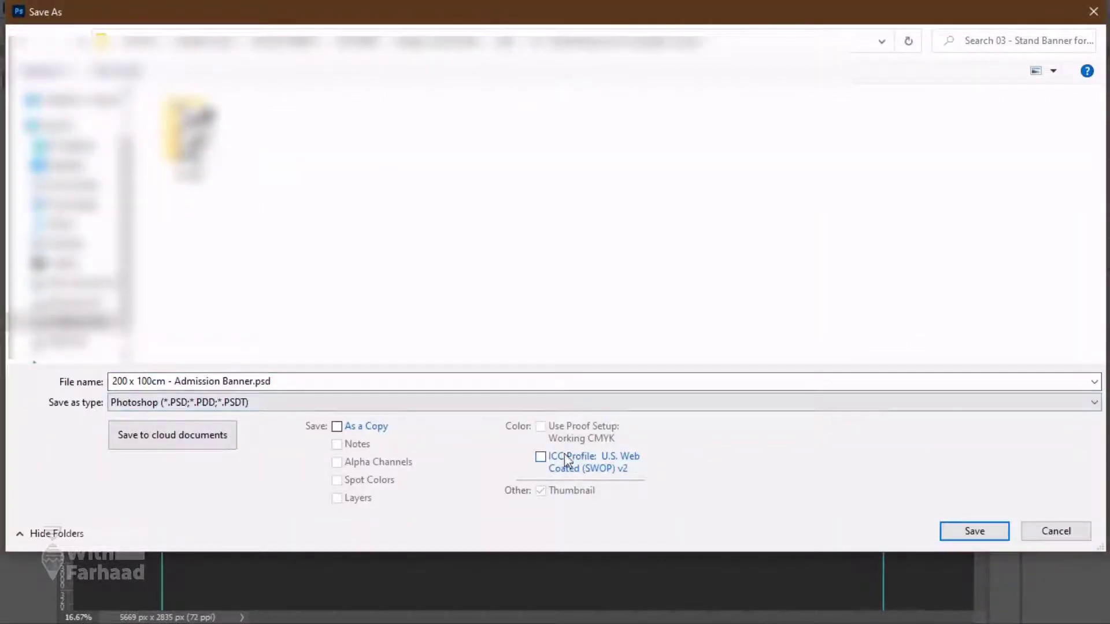
Save as PSD, then paste the colour swatch bar, enlarge it and place it top-left.
click(962, 531)
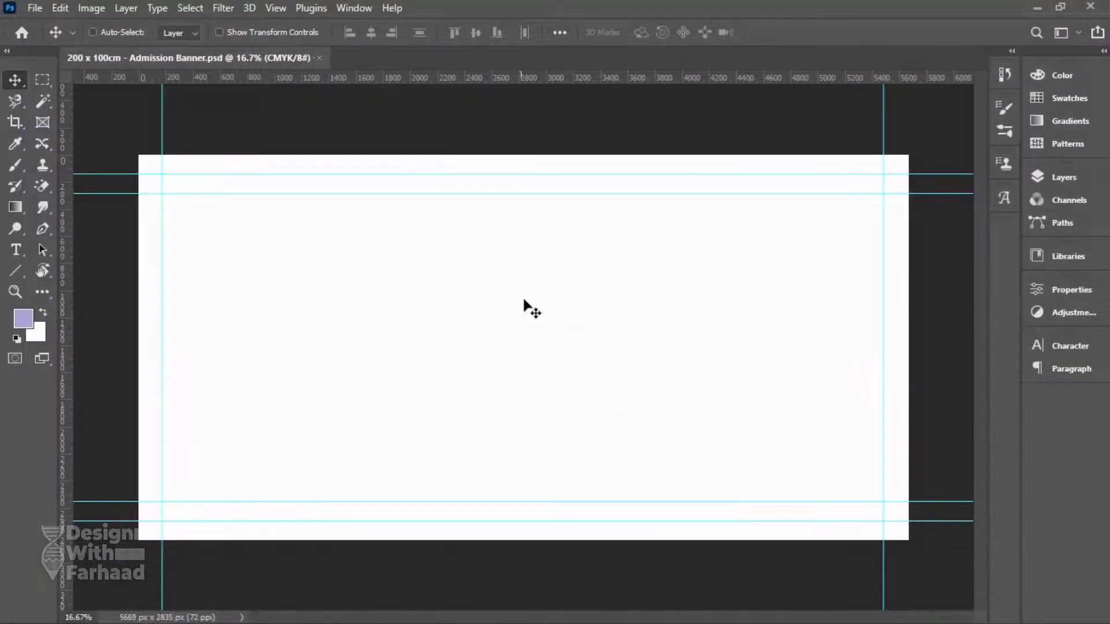
key(ctrl+v)
key(F7)
key(ctrl+t)
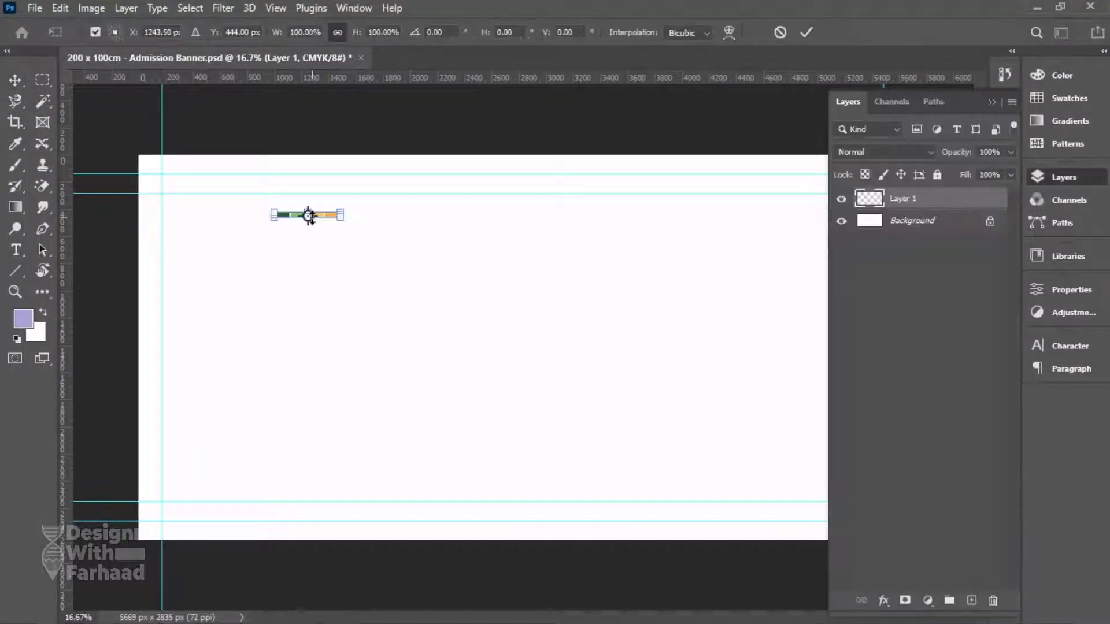
drag(343, 226, 462, 264)
key(Return)
drag(388, 225, 283, 182)
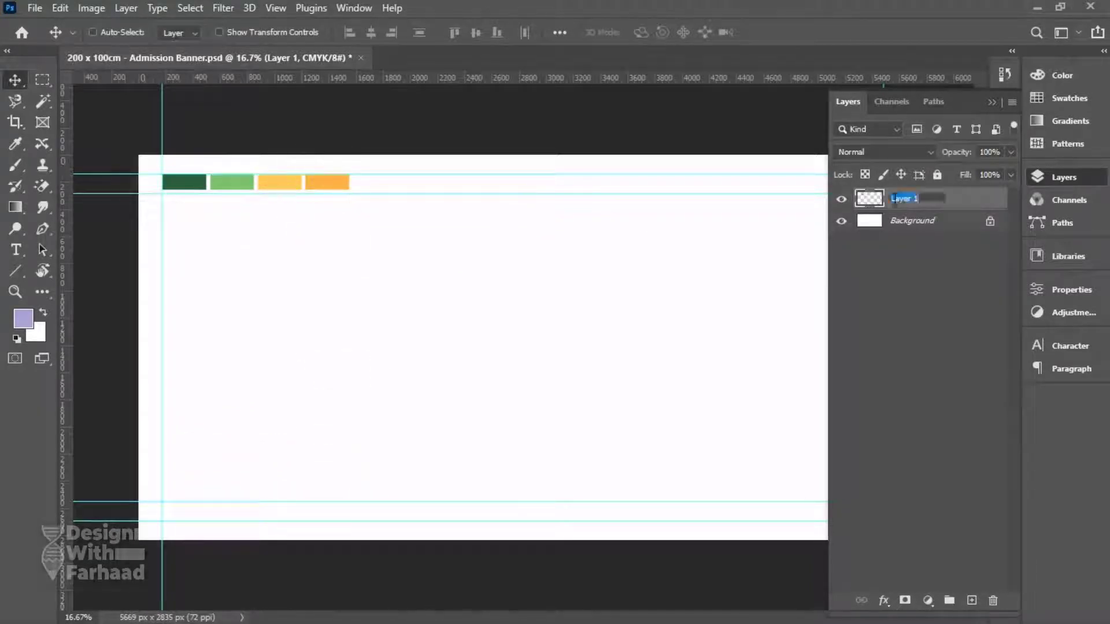
Rename the swatch layer 'Color Code', save the PSD and lock the layer completely.
click(894, 199)
text(Color Code)
key(Return)
key(ctrl+s)
click(735, 157)
click(937, 175)
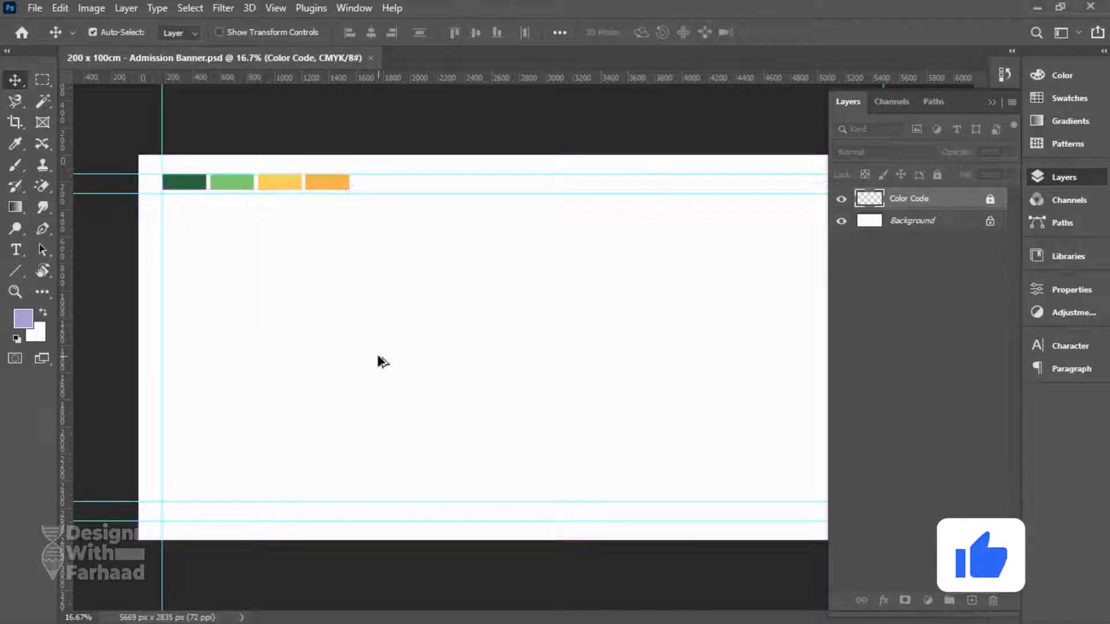
Unlock and delete the white Background layer.
scroll(611, 370, down, 2)
click(990, 221)
drag(913, 220, 992, 600)
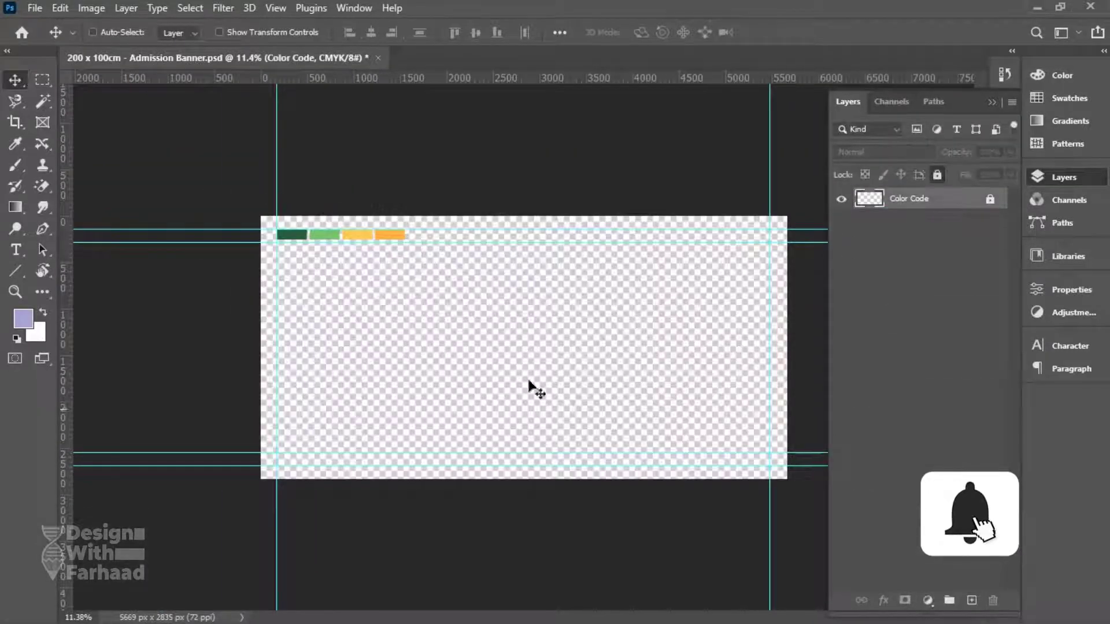
Draw a canvas-sized rectangle in the dark green sampled from the first swatch.
right_click(23, 276)
click(87, 269)
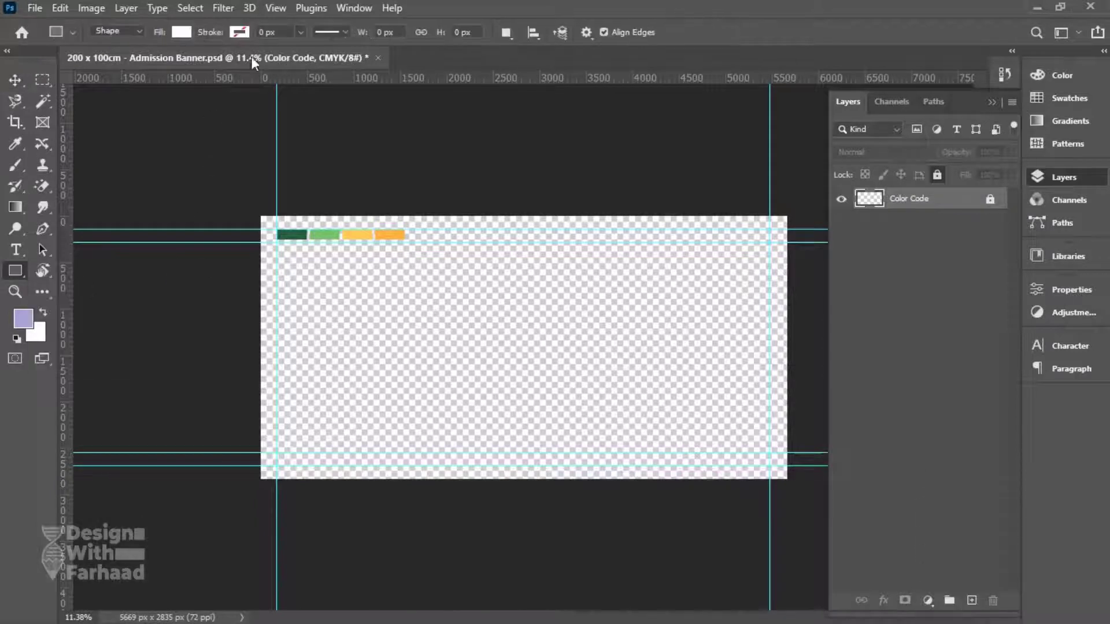
click(28, 321)
click(297, 231)
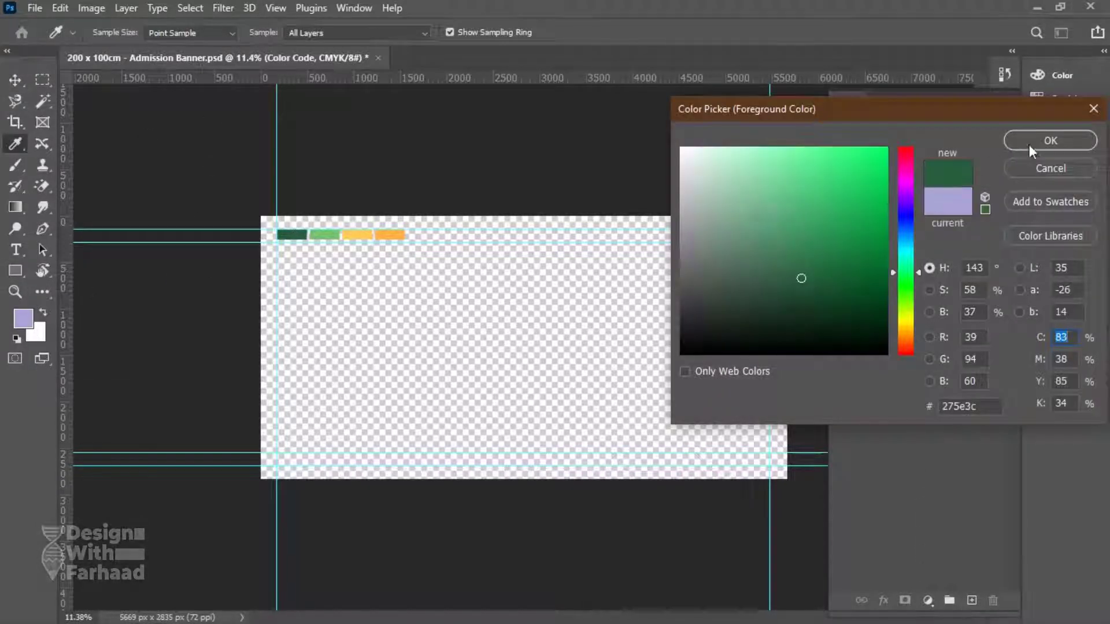
key(Return)
drag(255, 209, 792, 482)
Move the Color Code layer above the green rectangle in the layer stack.
key(v)
click(1072, 179)
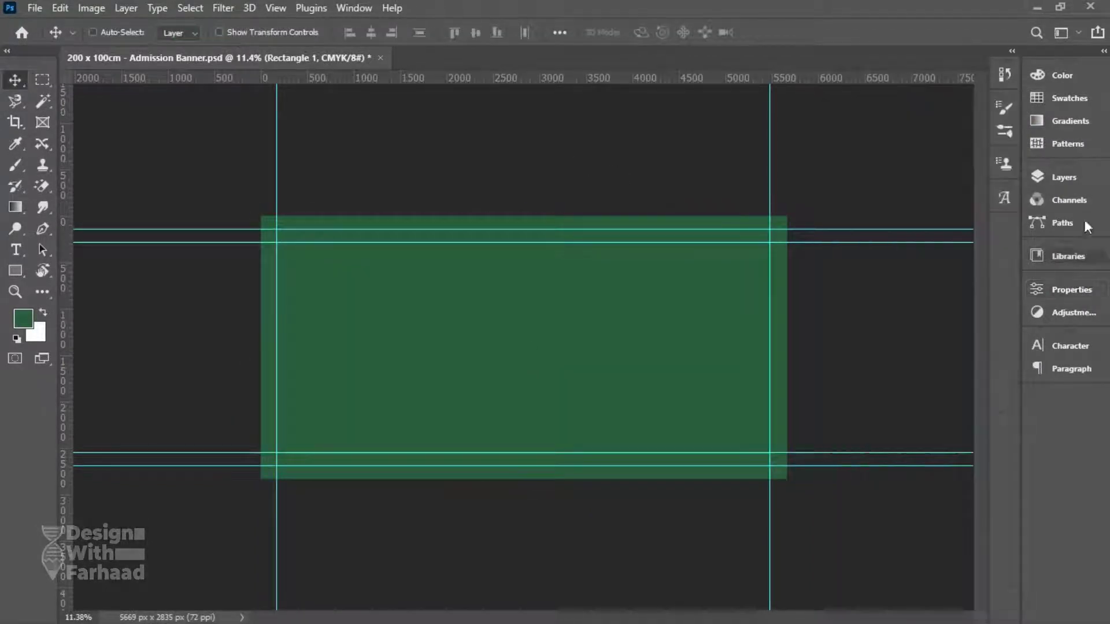
click(1063, 171)
click(1048, 168)
click(983, 221)
drag(983, 222, 971, 193)
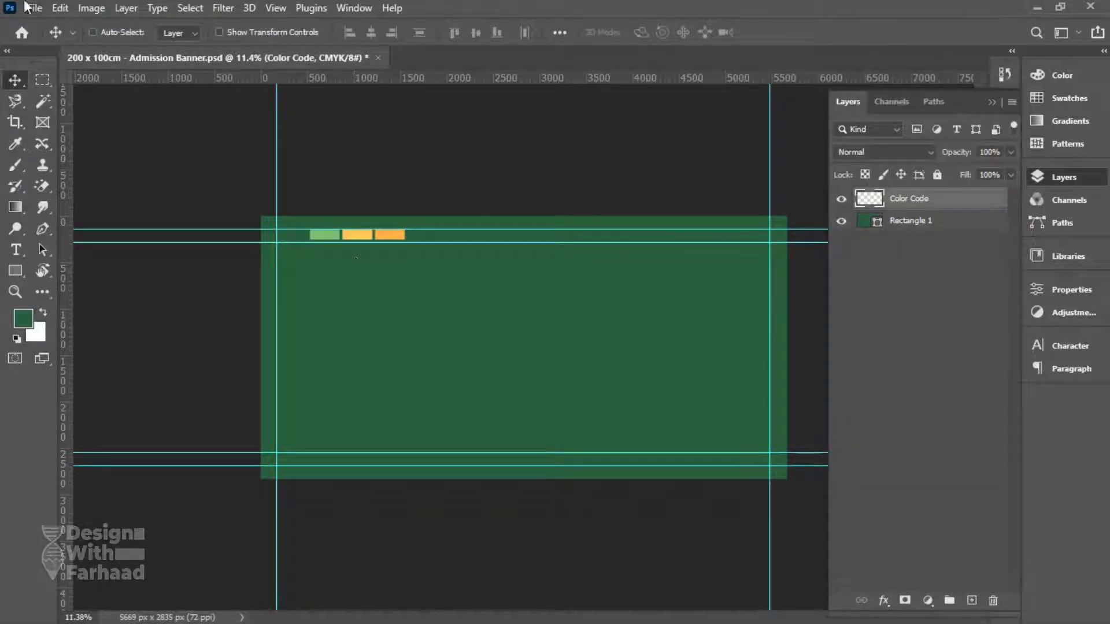
Save the banner and open the photo school boy.jpg.
key(ctrl+s)
click(31, 9)
click(48, 37)
click(707, 263)
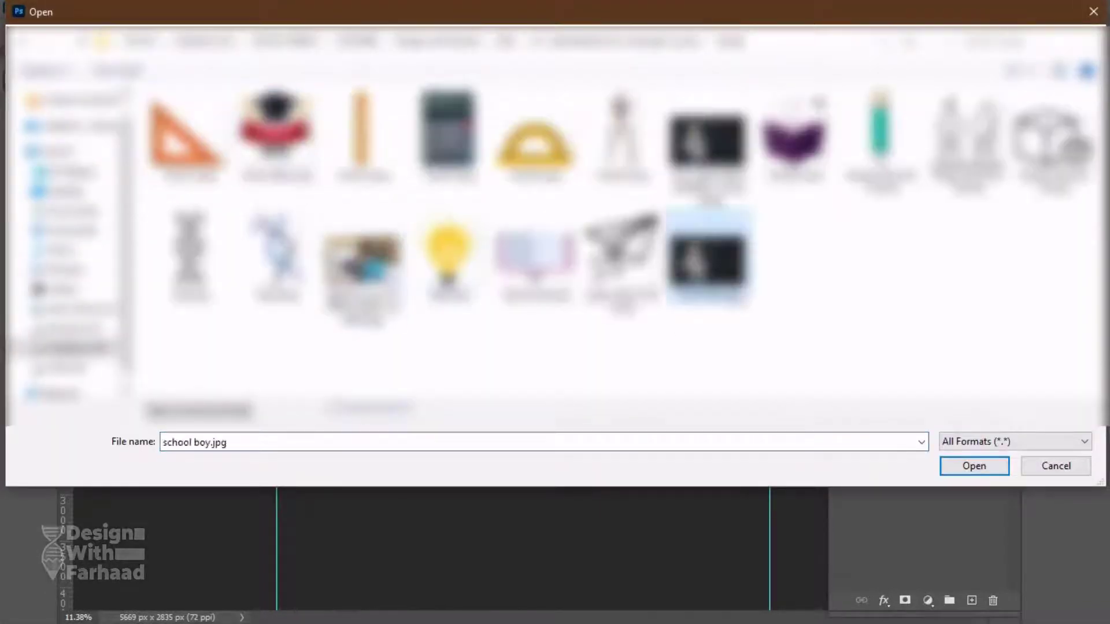
click(975, 465)
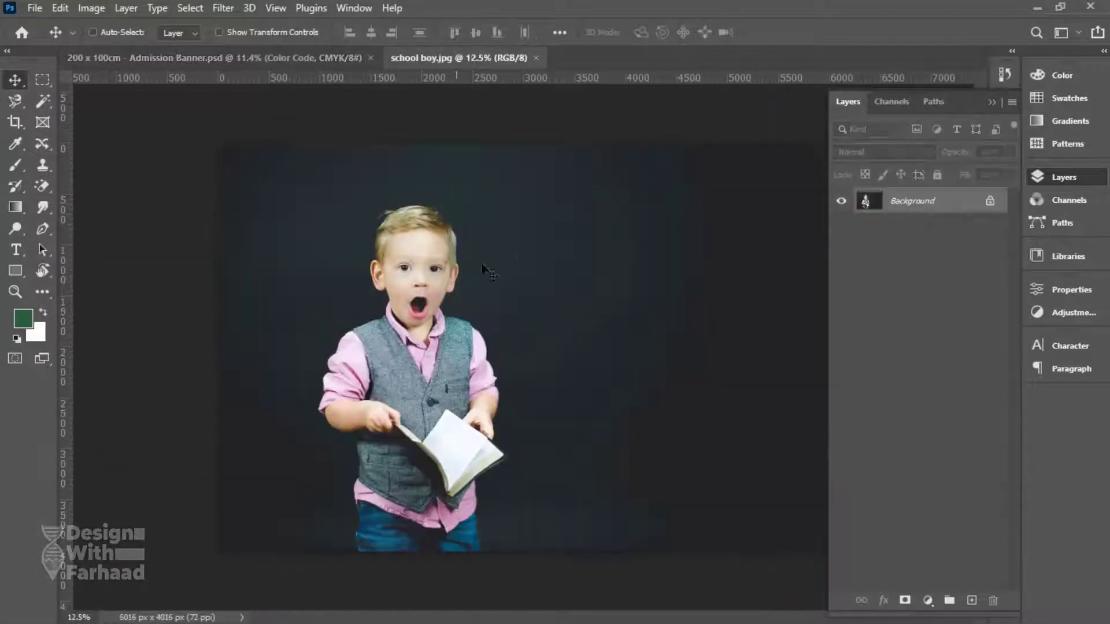
Unlock the photo's layer and remove its background via the Properties quick action.
click(989, 201)
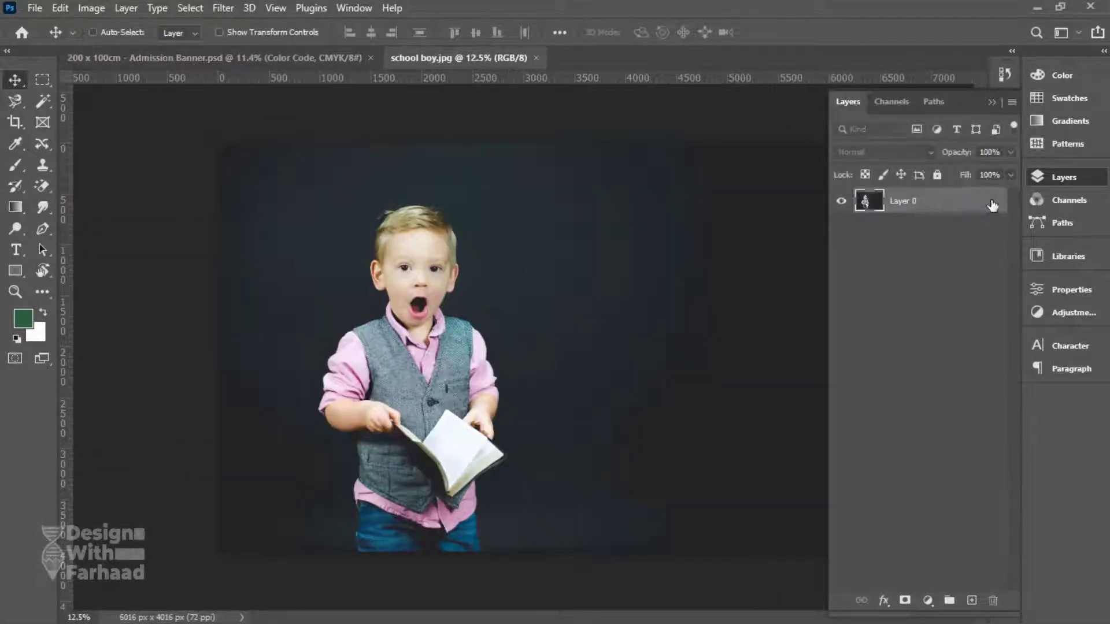
click(1068, 292)
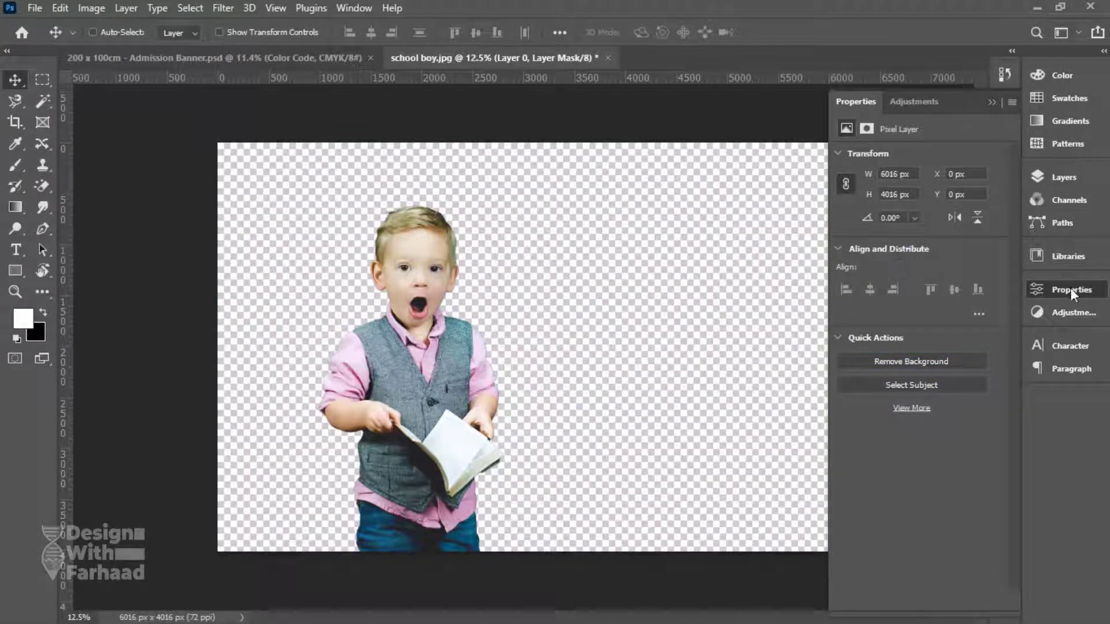
click(1070, 288)
click(1067, 175)
click(1070, 172)
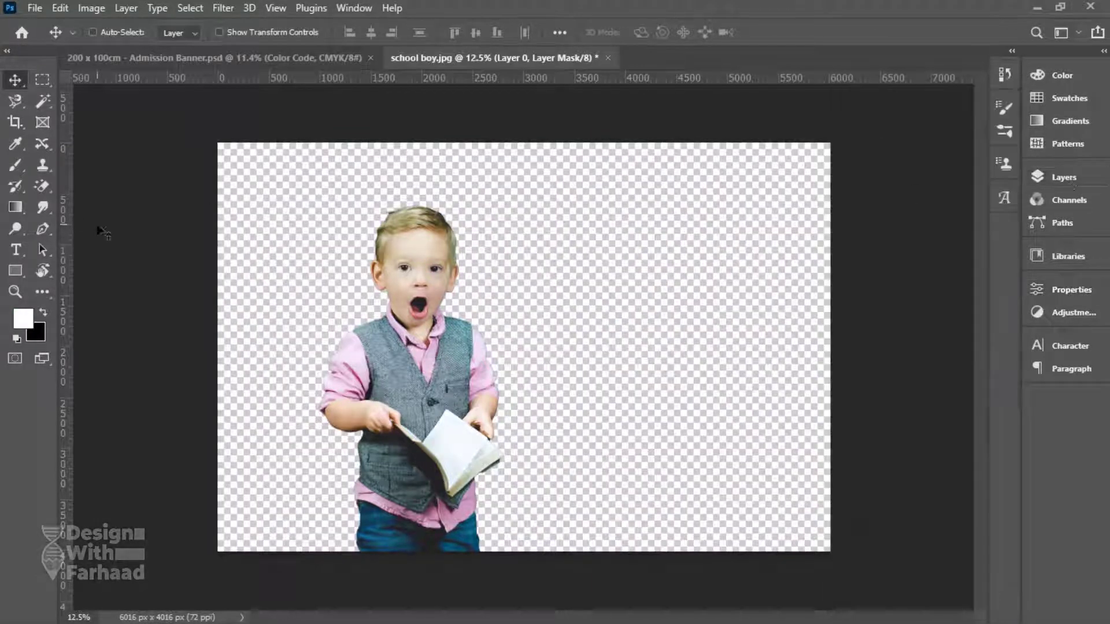
Crop the photo tightly around the boy, lowering the top edge.
click(15, 122)
drag(311, 169, 523, 570)
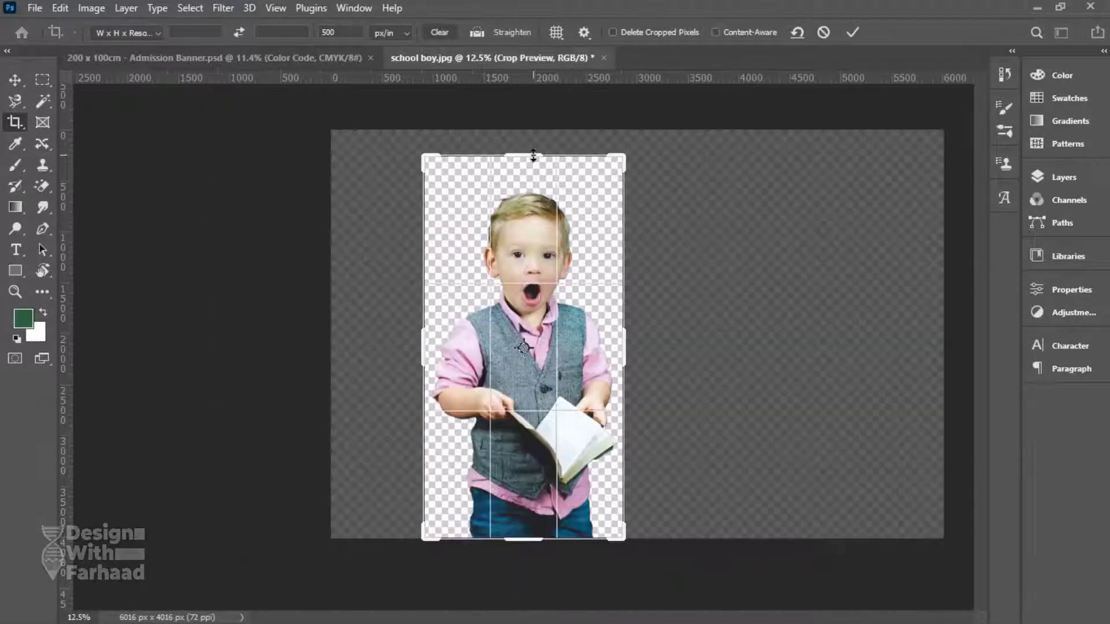
drag(533, 155, 497, 356)
click(860, 33)
Scale the boy to about 57% on the banner and sit him on the bottom edge.
key(v)
key(ctrl+t)
drag(503, 191, 503, 260)
drag(497, 341, 511, 346)
drag(508, 262, 515, 227)
drag(520, 322, 523, 321)
drag(514, 230, 540, 302)
key(Return)
Centre Layer 1 horizontally on the canvas, apply its layer mask, then select Rectangle 1.
right_click(543, 383)
click(559, 382)
key(ctrl+a)
click(1063, 178)
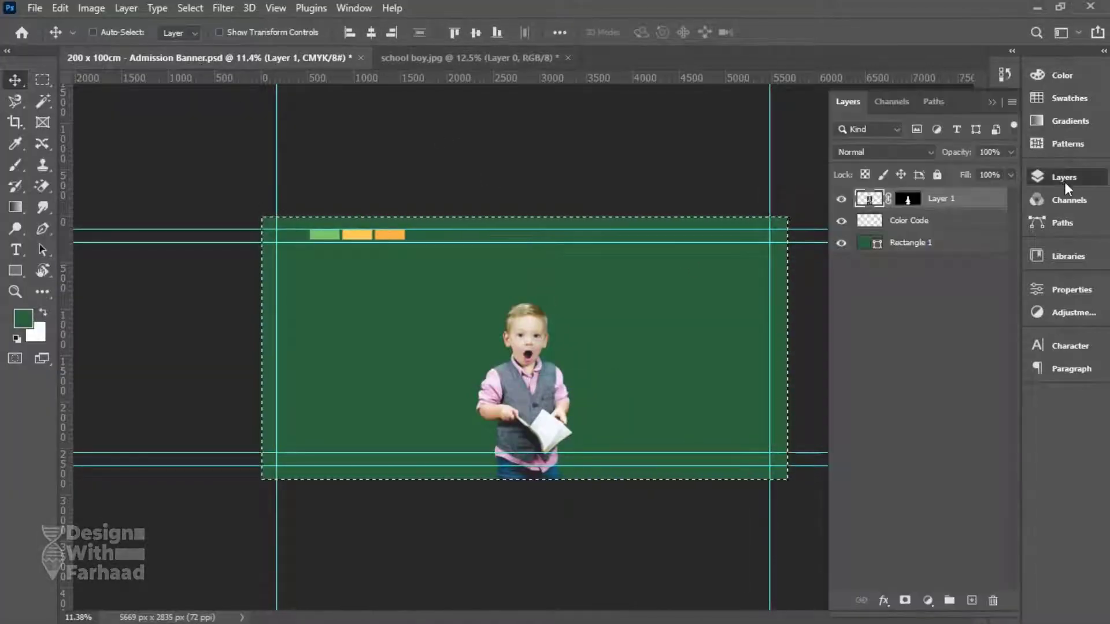
right_click(907, 198)
click(928, 245)
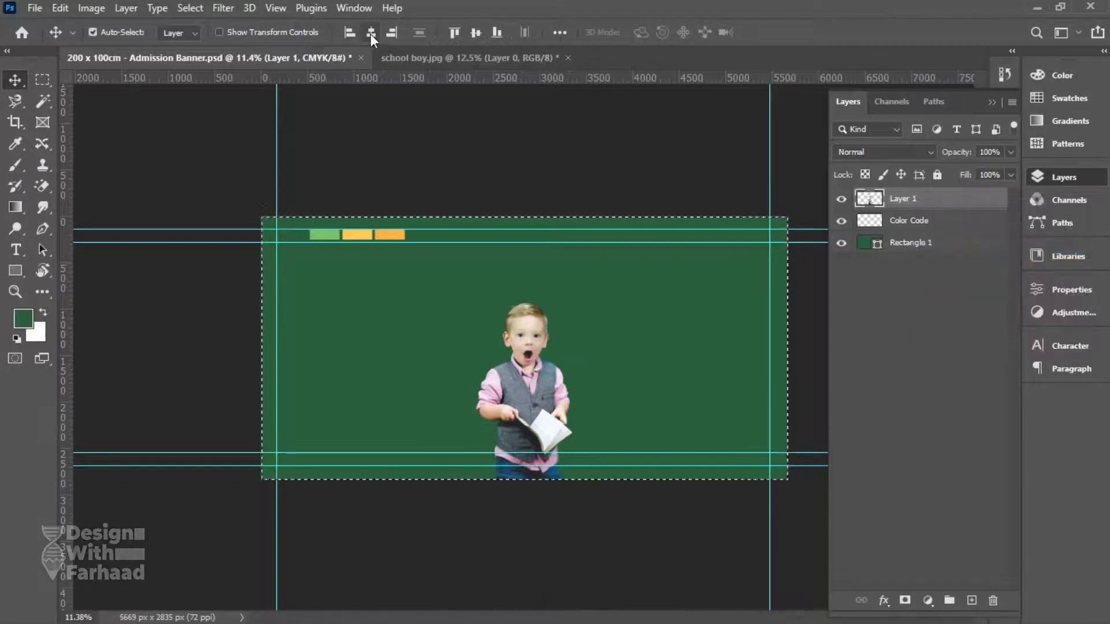
key(ctrl+d)
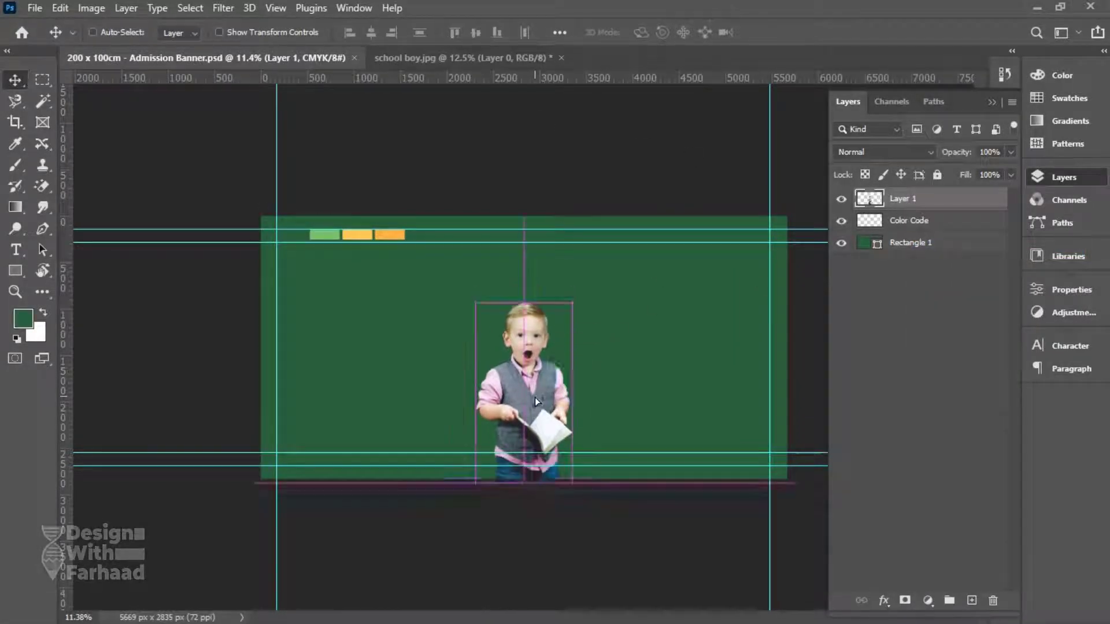
click(929, 243)
drag(550, 406, 551, 406)
Add a reversed radial Gradient Fill layer using the green-to-white Basics gradient.
click(928, 600)
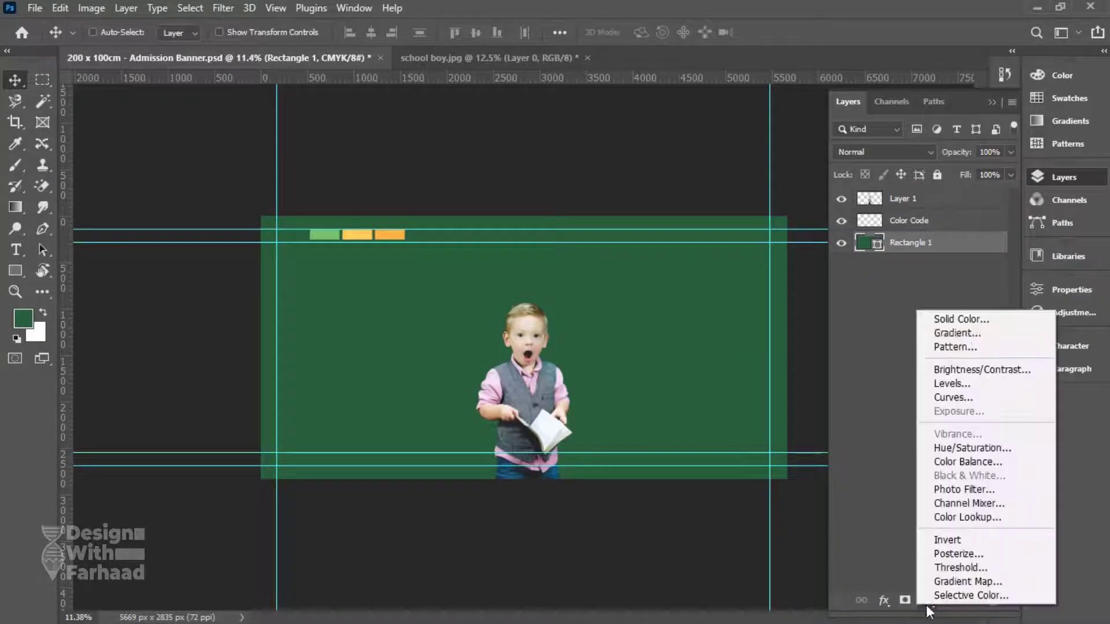
click(962, 331)
click(946, 83)
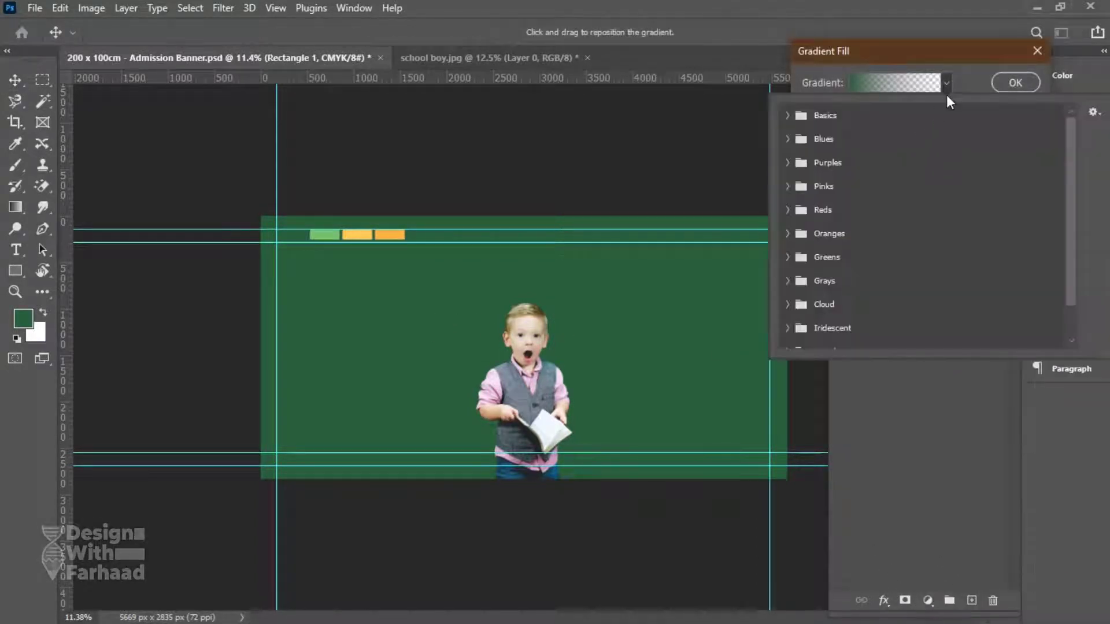
click(787, 116)
click(808, 141)
click(828, 85)
click(886, 110)
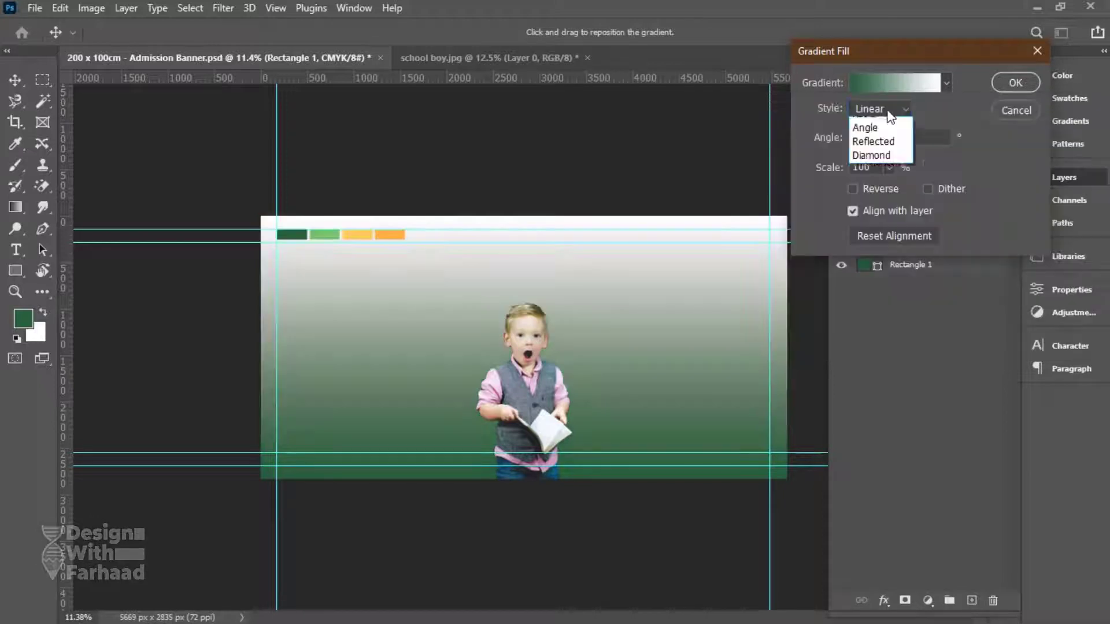
click(879, 134)
click(853, 189)
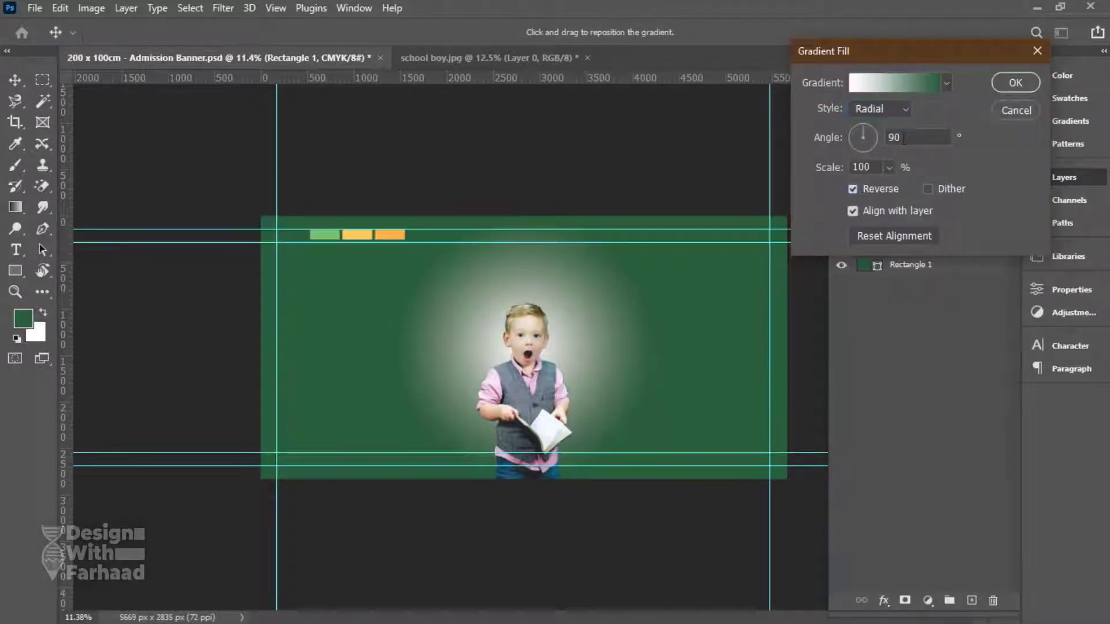
Set the right gradient stop to the swatch light green and scale to 140.
click(902, 89)
double_click(1066, 359)
click(373, 231)
click(324, 234)
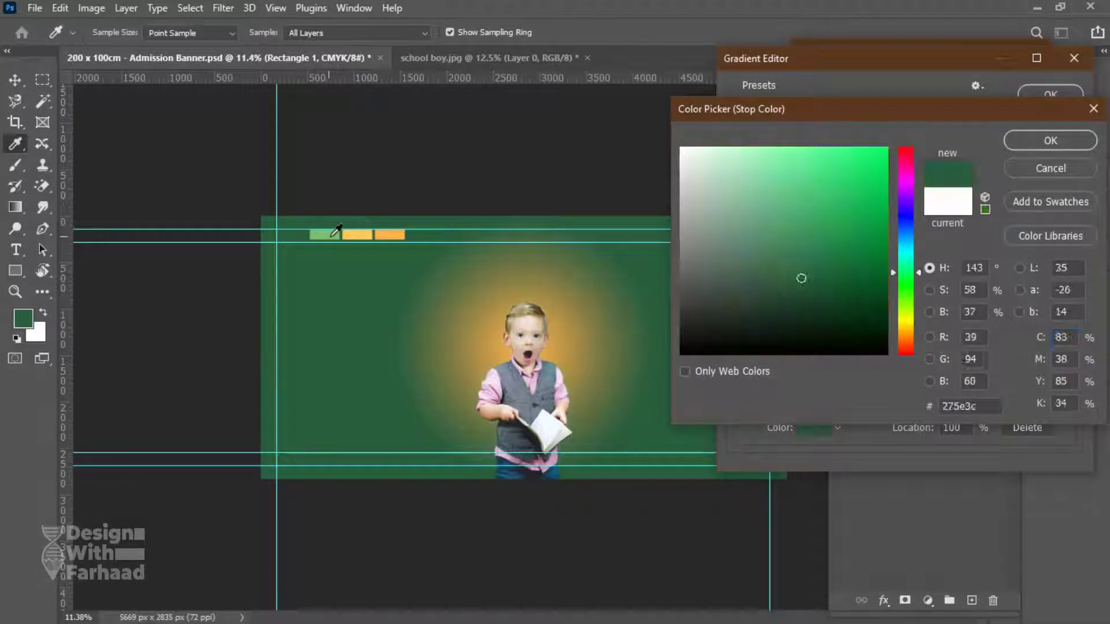
click(1053, 143)
click(1076, 121)
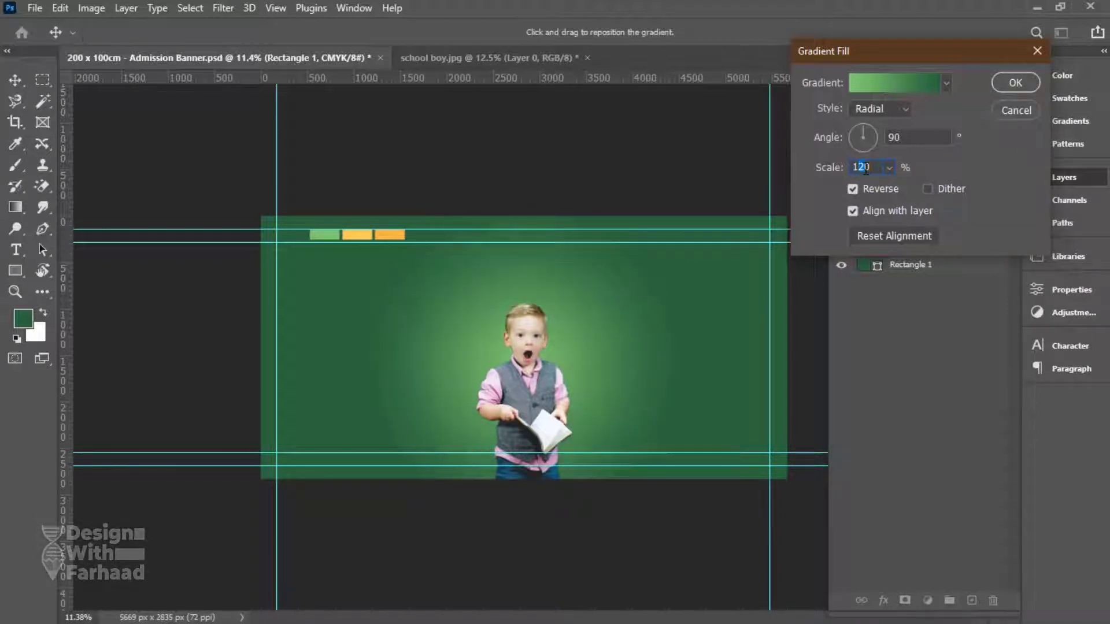
text(140)
click(1015, 82)
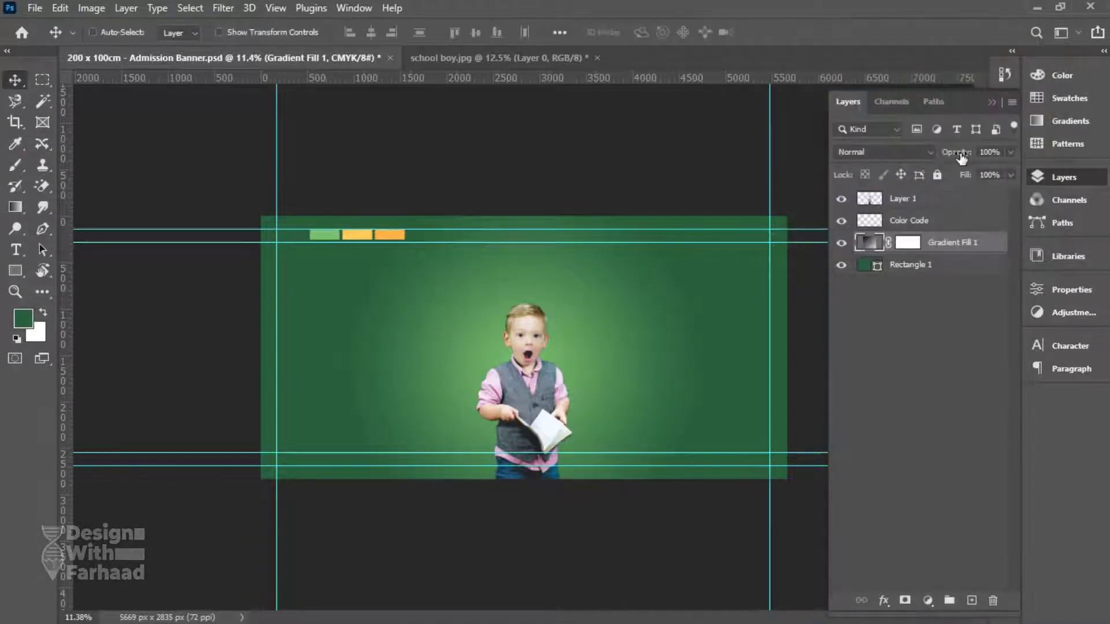
Rename Layer 1 to 'boy', enlarge him to about 117% and save.
key(ctrl+s)
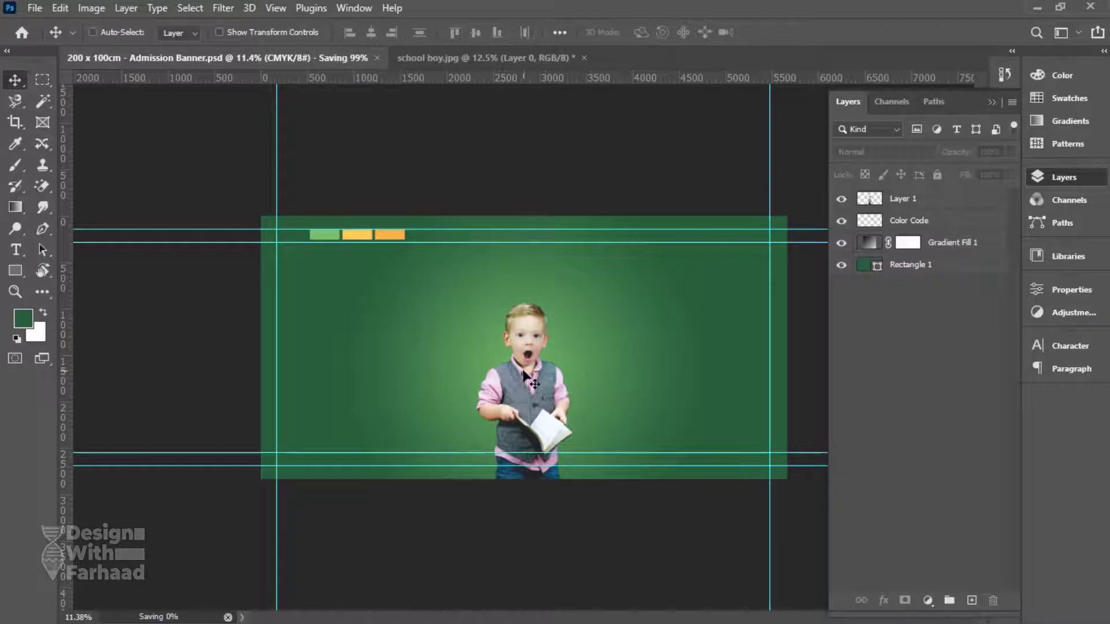
double_click(904, 199)
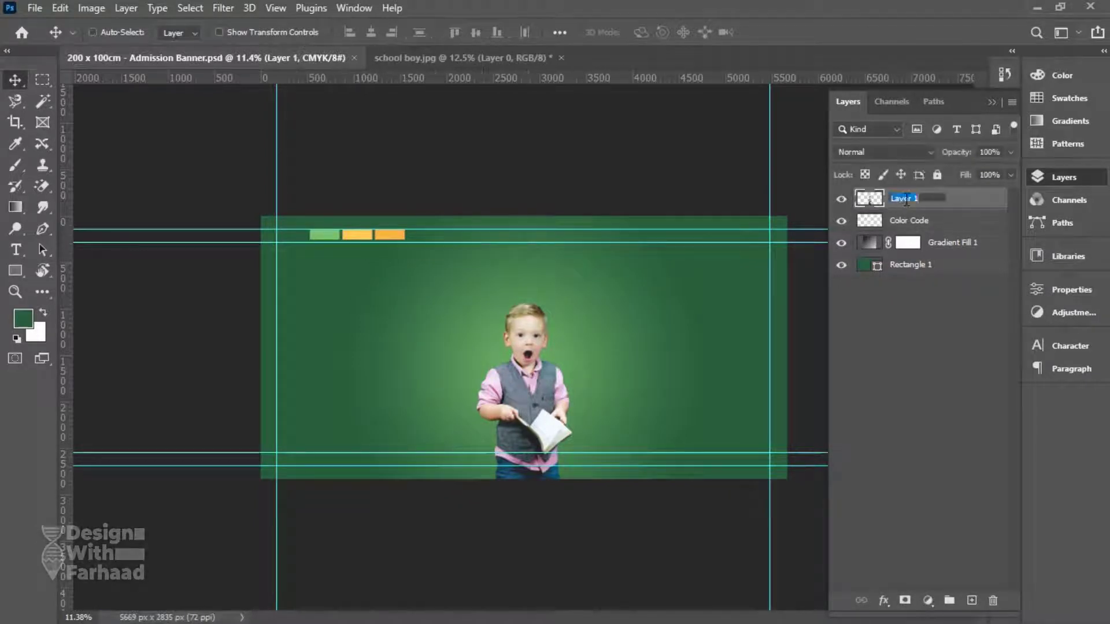
text(boy)
key(Return)
key(ctrl+t)
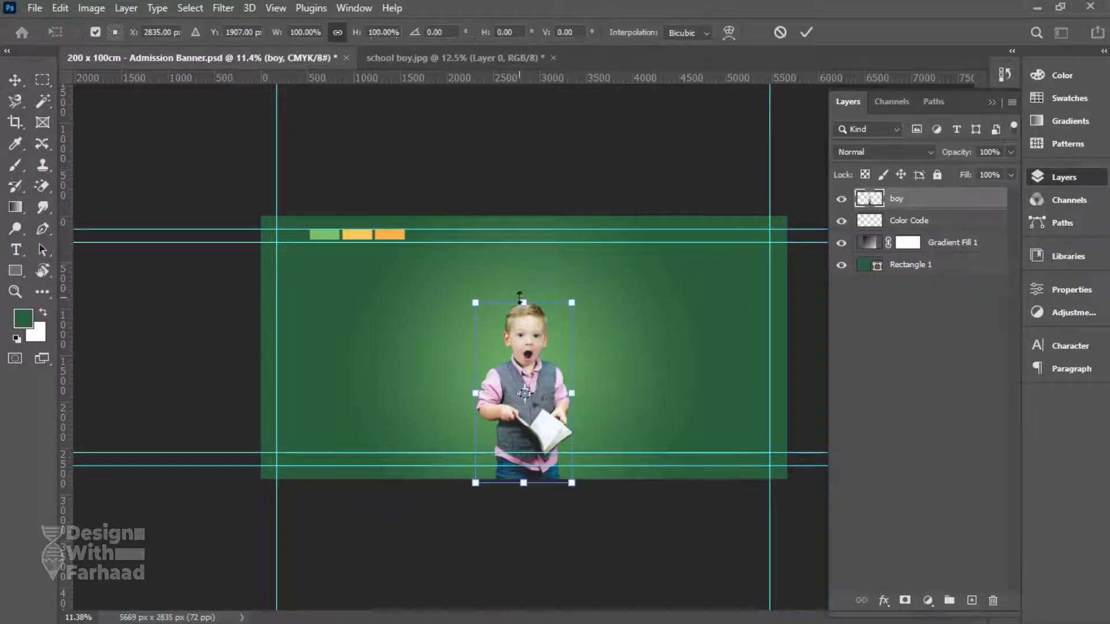
drag(523, 366, 523, 271)
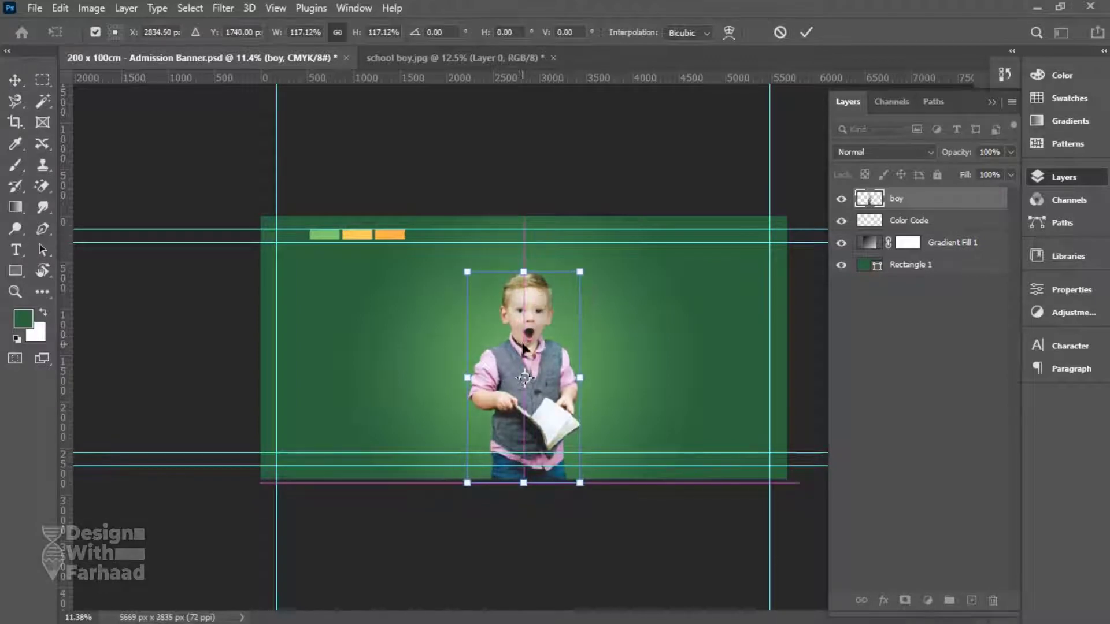
key(Return)
key(ctrl+s)
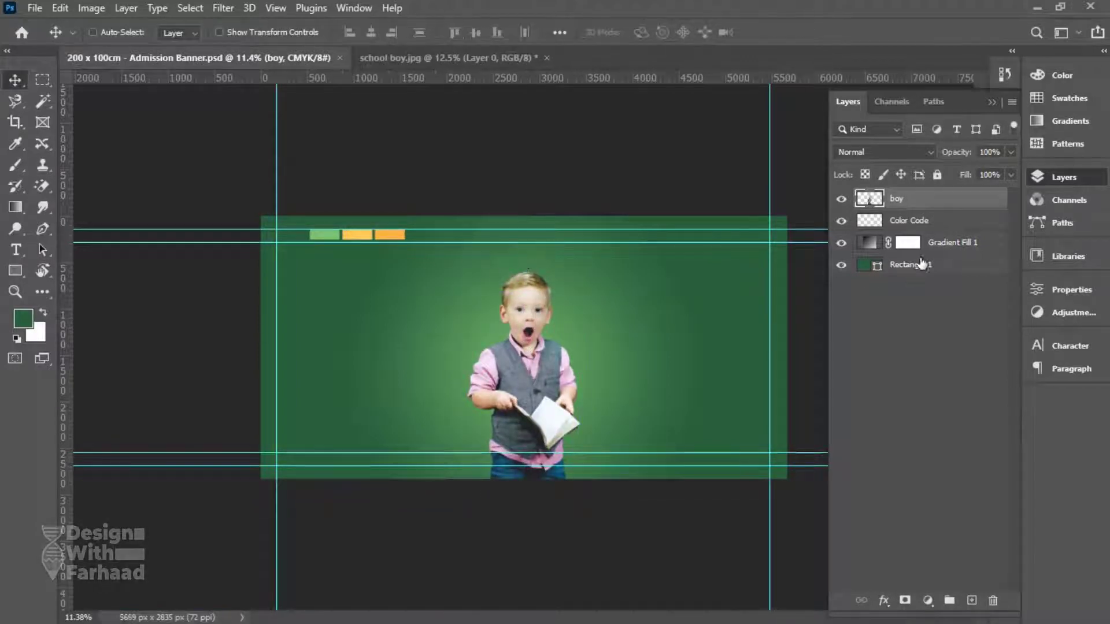
click(869, 243)
click(15, 101)
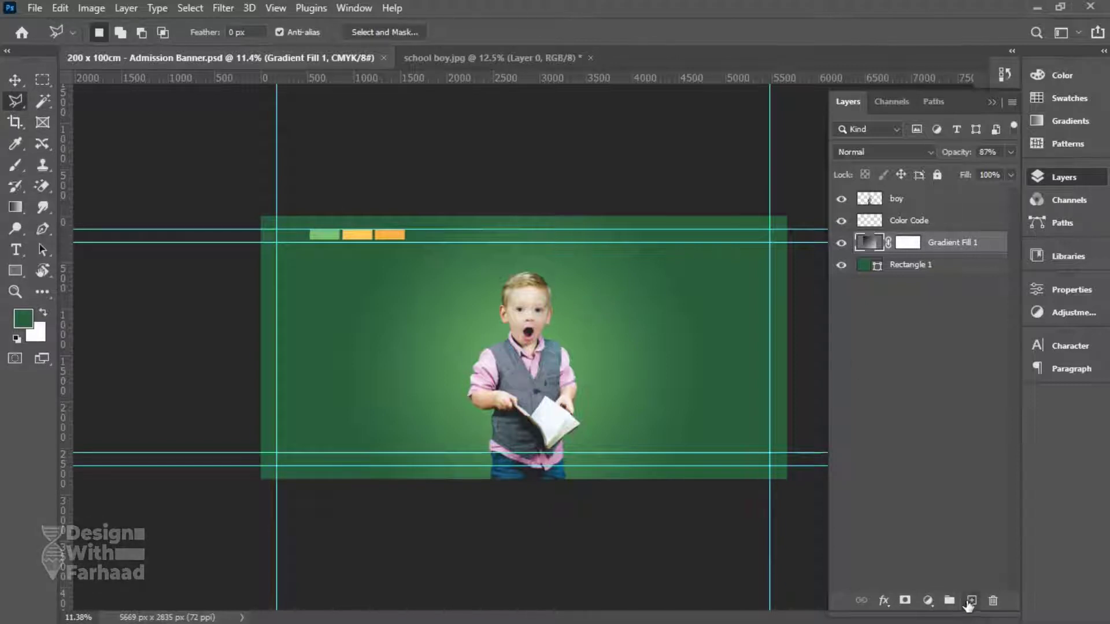
Add a new layer named 'rays' and hide all other layers.
click(971, 600)
double_click(904, 243)
text(rays)
key(Return)
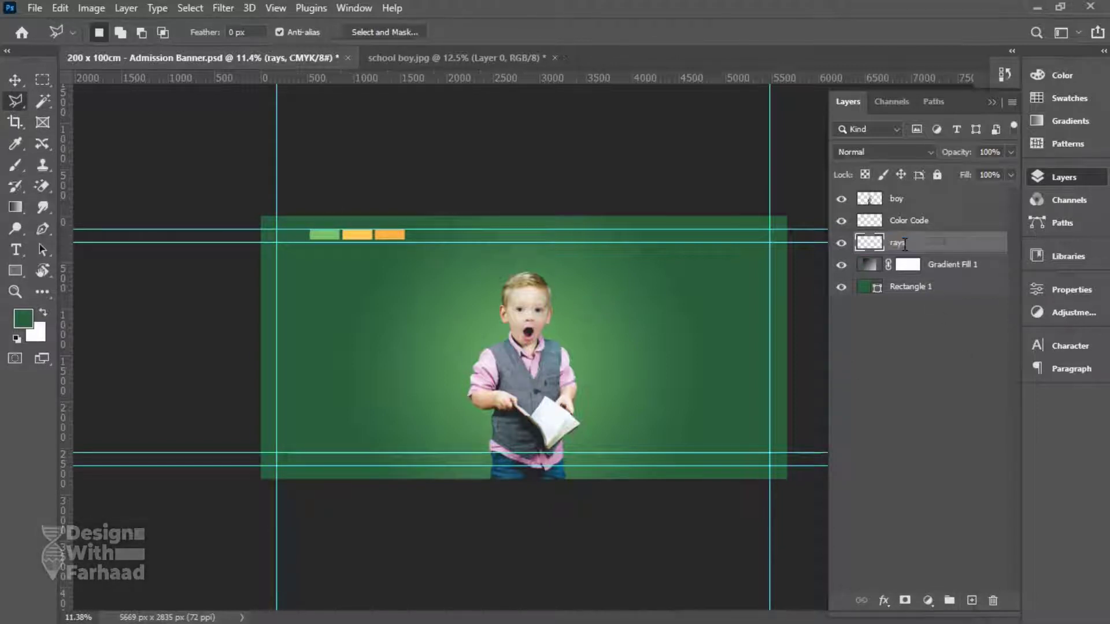
alt+click(841, 244)
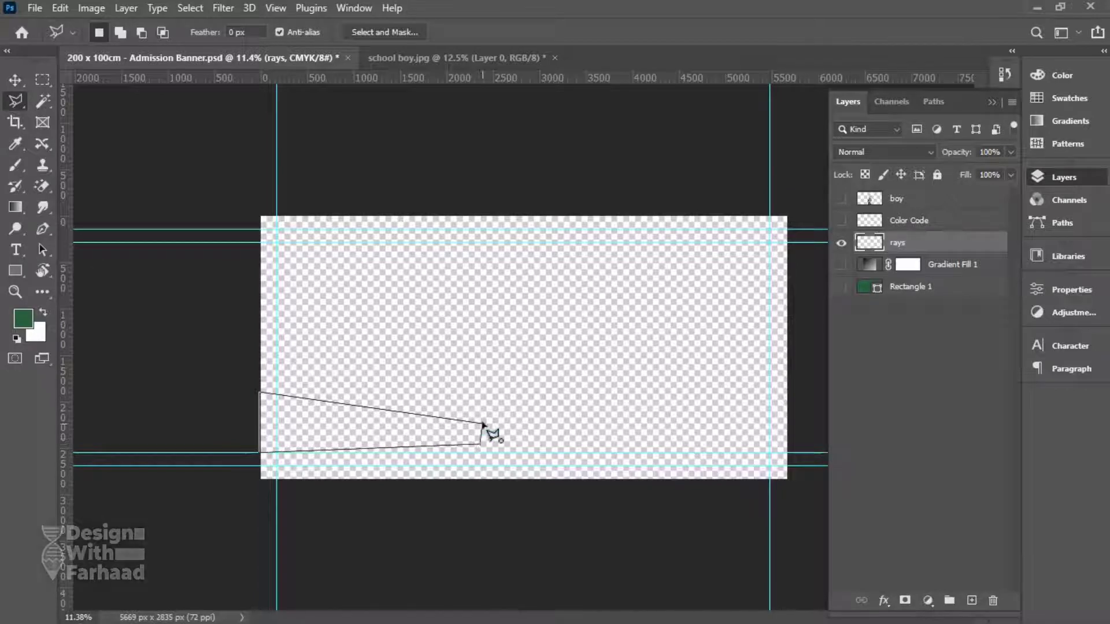
Draw a wedge selection, unhide the layers, and fill the wedge with swatch yellow.
double_click(481, 445)
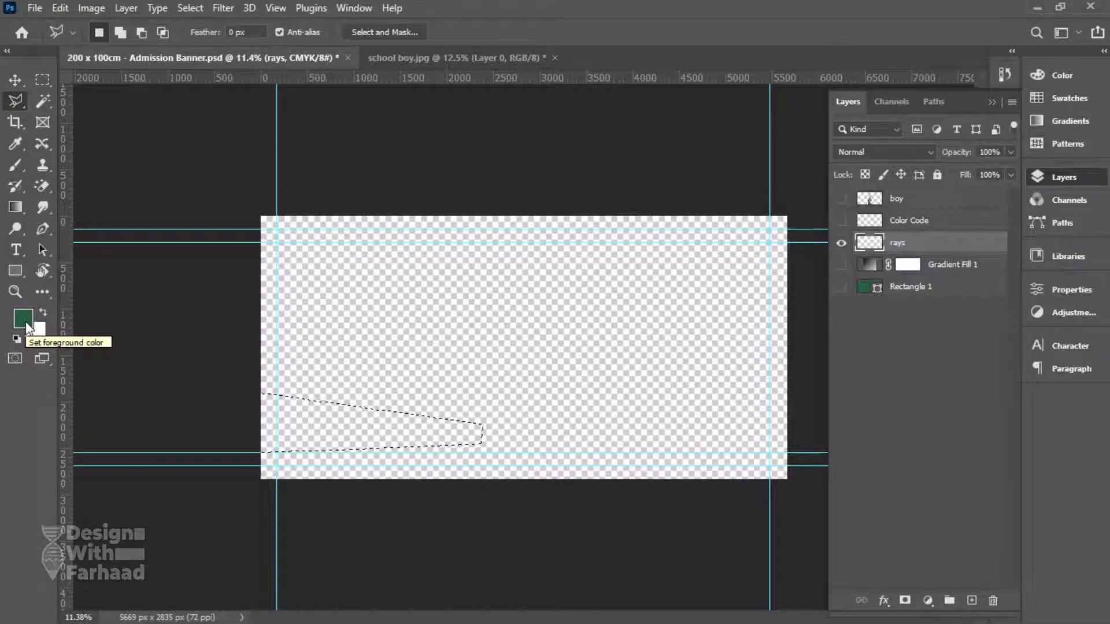
click(841, 264)
click(841, 287)
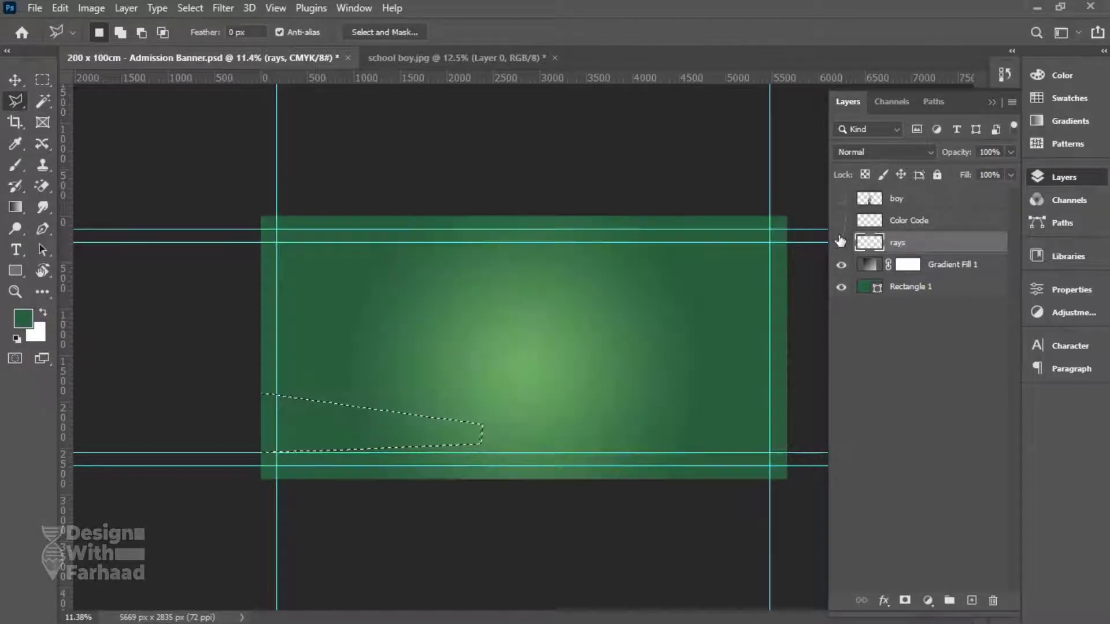
click(841, 220)
click(23, 318)
click(357, 235)
click(1032, 145)
key(alt+BackSpace)
key(ctrl+d)
Free-transform the wedge and move the rotation pivot to its tip.
click(15, 80)
key(ctrl+t)
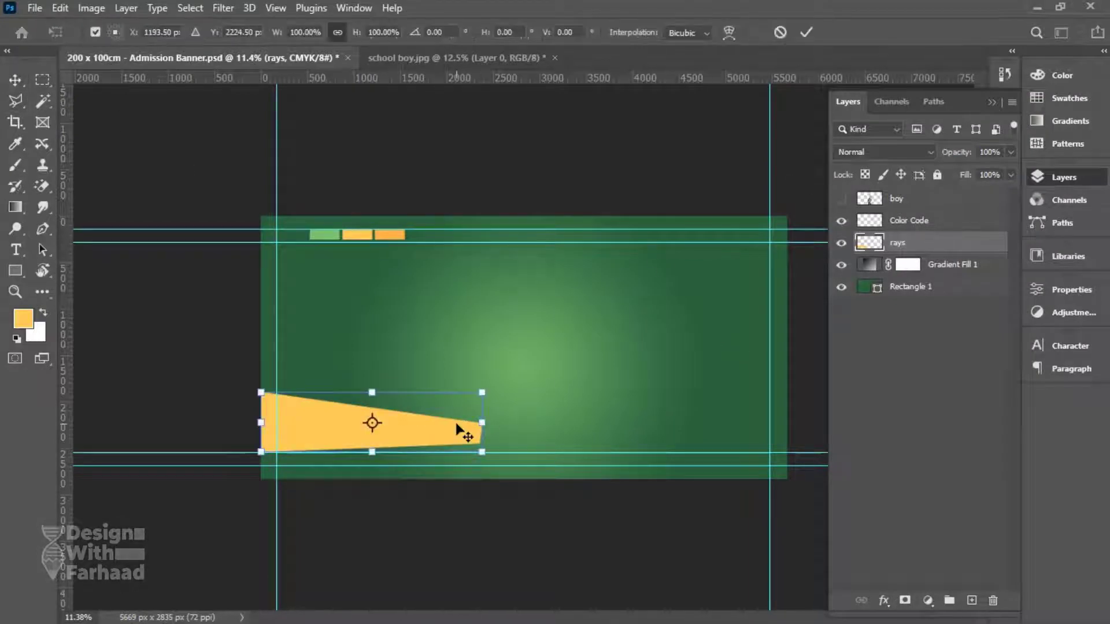
drag(373, 426, 482, 423)
alt+click(322, 324)
drag(322, 325, 482, 423)
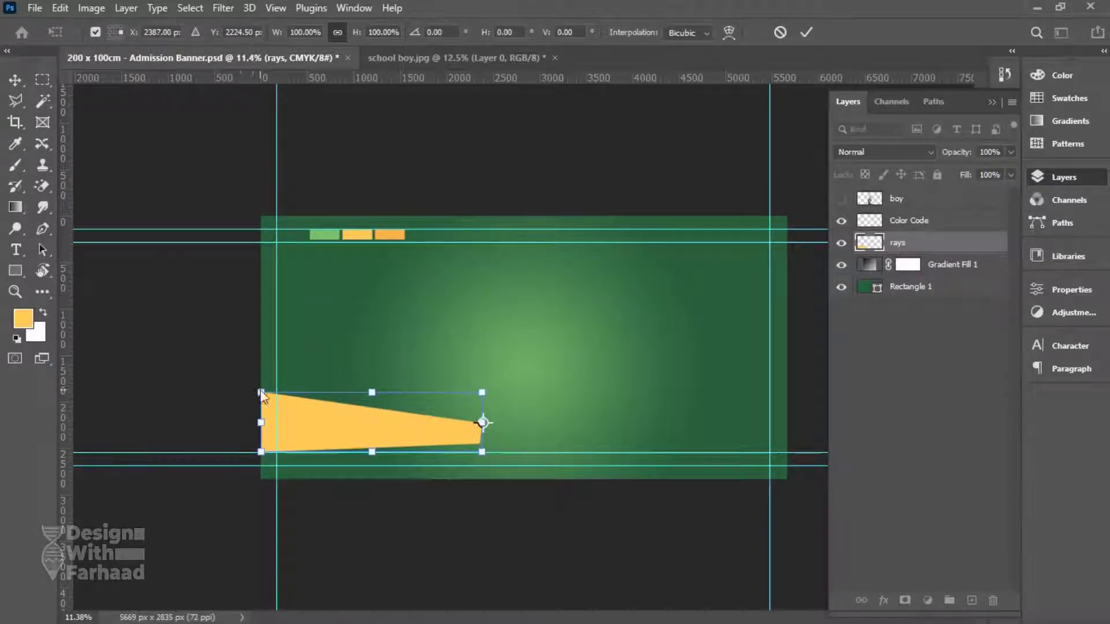
drag(252, 458, 254, 454)
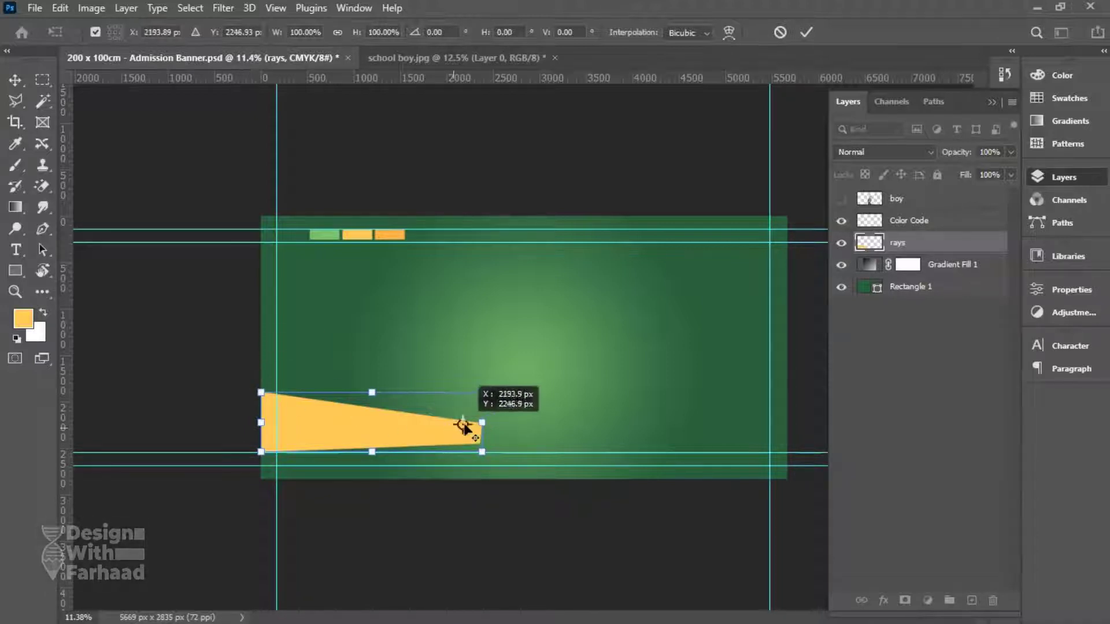
drag(481, 423, 523, 437)
Duplicate the ray rotated about 29° around the pivot, then repeat for more rays.
key(ctrl+alt+t)
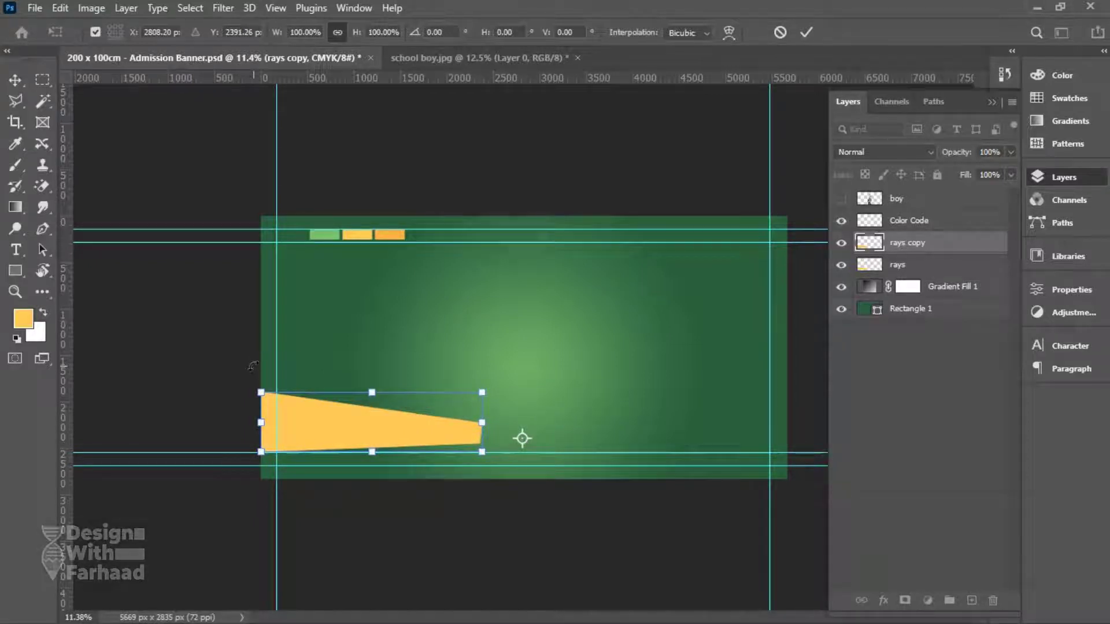
drag(253, 366, 356, 280)
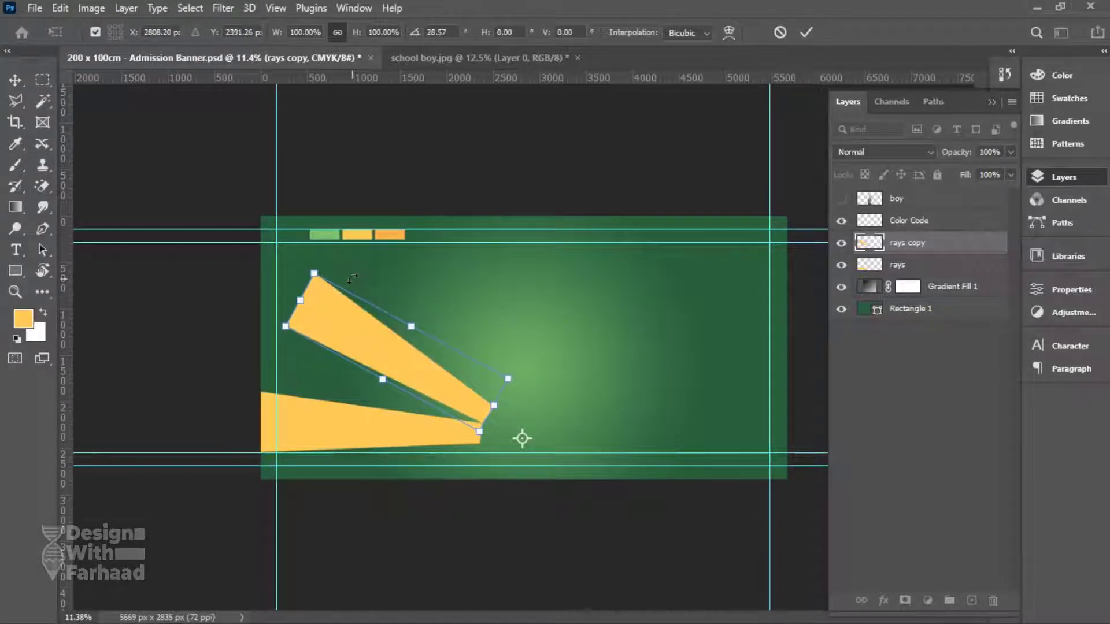
key(Return)
key(ctrl+shift+alt+t)
key(ctrl+shift+alt+t)
key(ctrl+shift+alt+t)
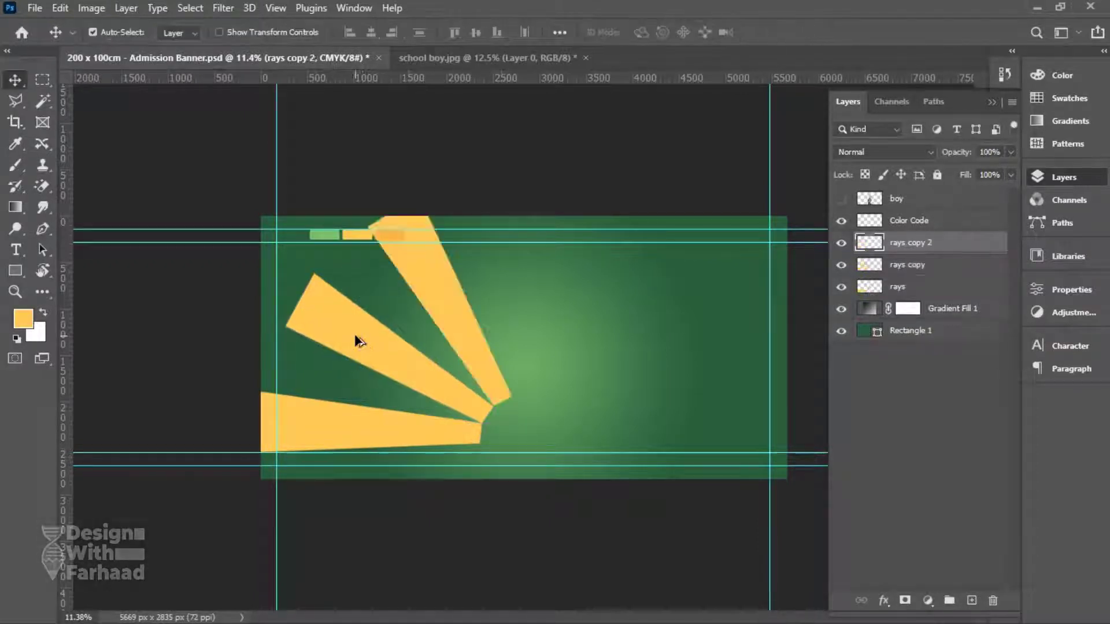
key(ctrl+shift+alt+t)
key(ctrl+shift+alt+t)
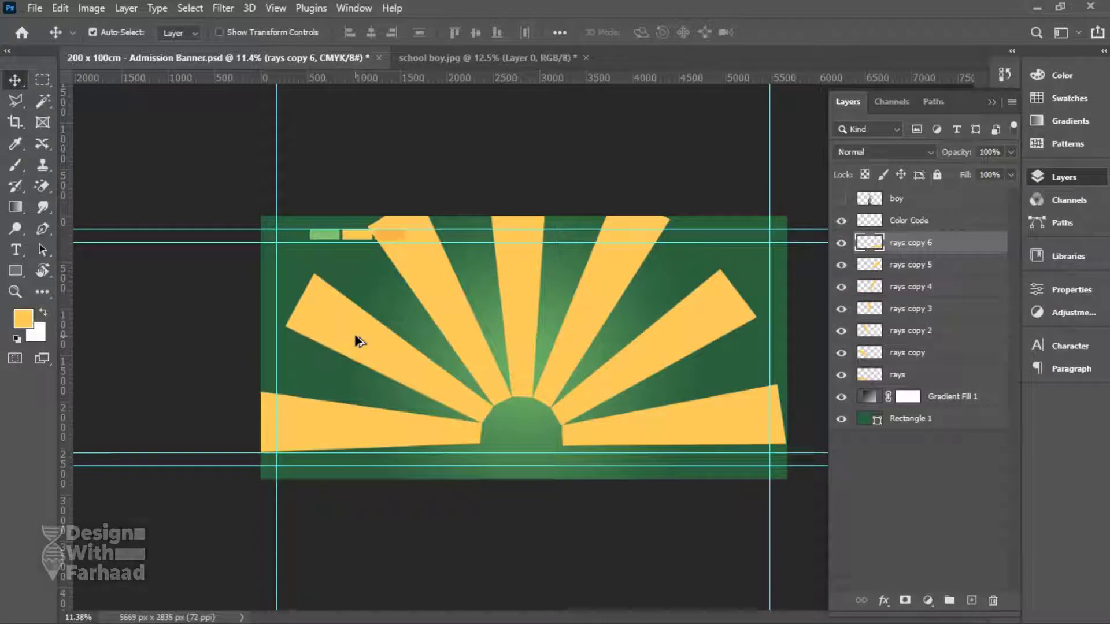
key(ctrl+shift+alt+t)
key(ctrl+shift+alt+t)
key(ctrl+shift+alt+t)
key(ctrl+shift+alt+t)
key(ctrl+shift+alt+t)
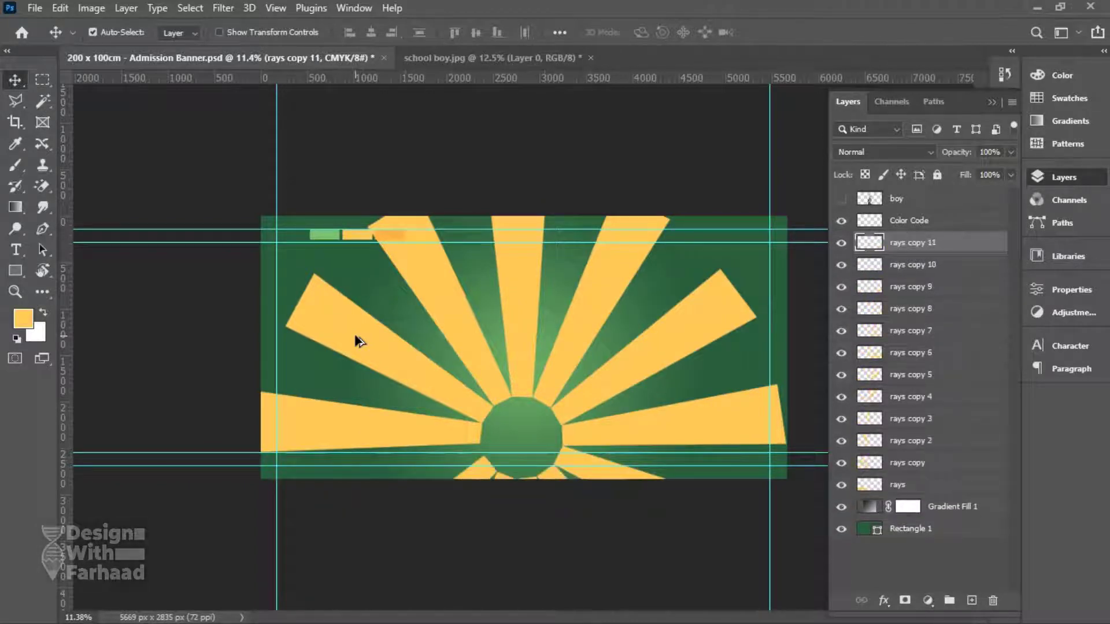
key(ctrl+shift+alt+t)
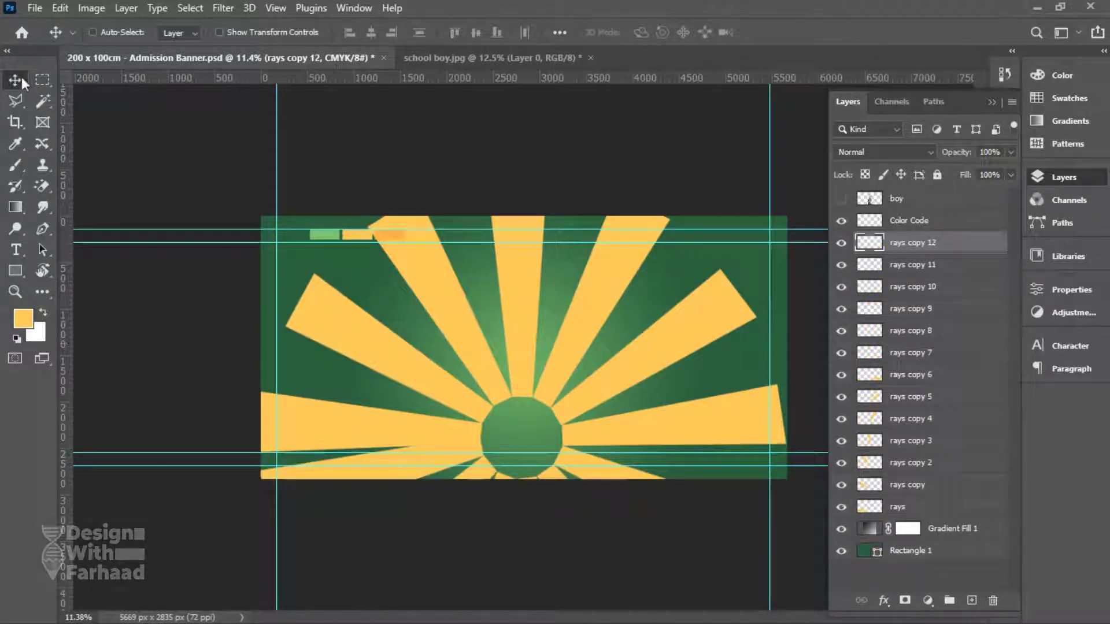
Group the ray layers into a Rays group and move the sunburst up toward the banner centre.
shift+click(912, 507)
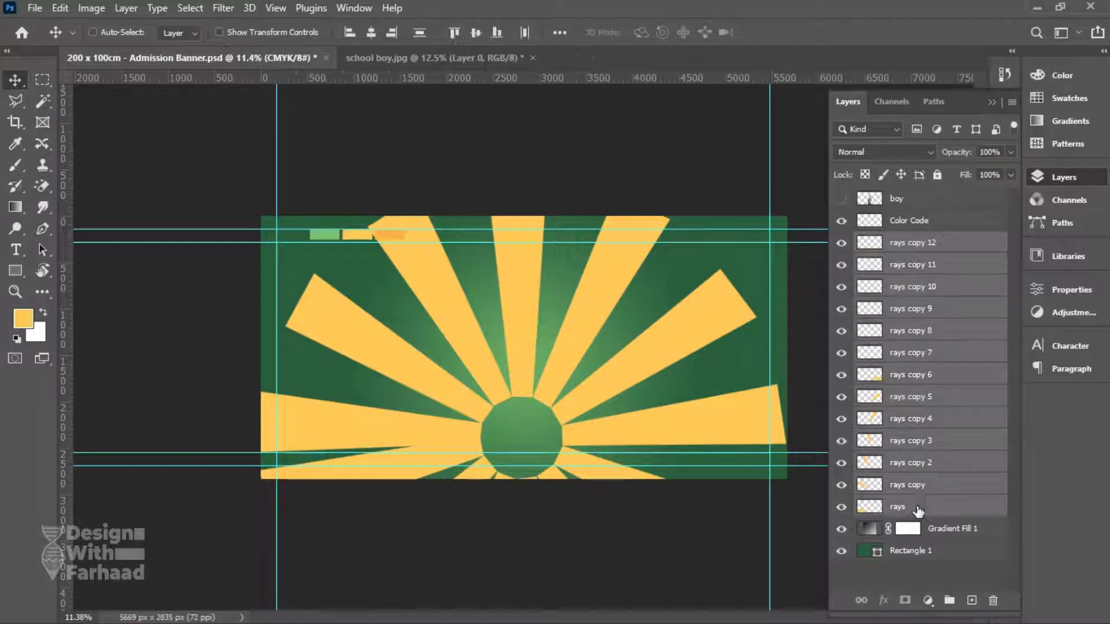
key(ctrl+g)
double_click(907, 241)
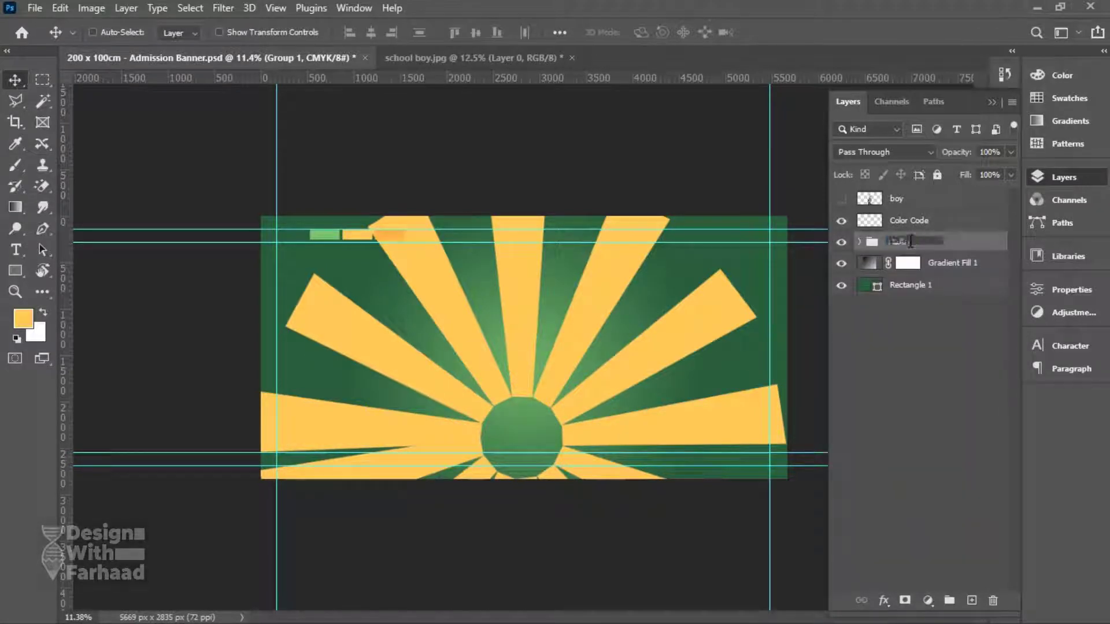
key(Return)
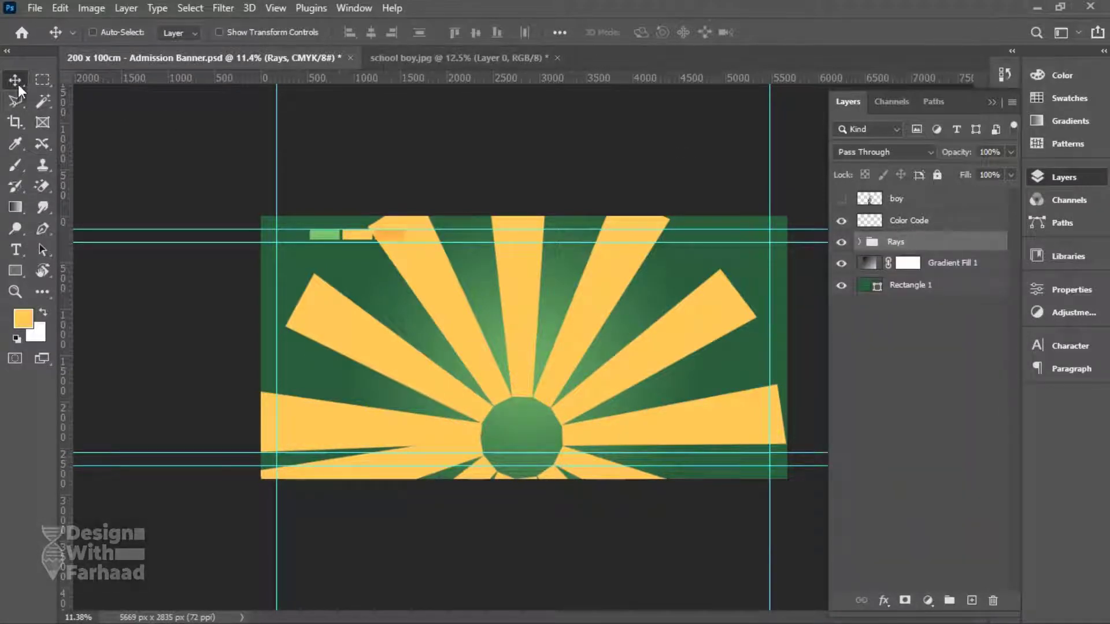
drag(560, 400, 541, 353)
drag(540, 353, 543, 336)
Add a mask and a white Solid Color fill layer clipped to the Rays group.
click(904, 600)
click(927, 601)
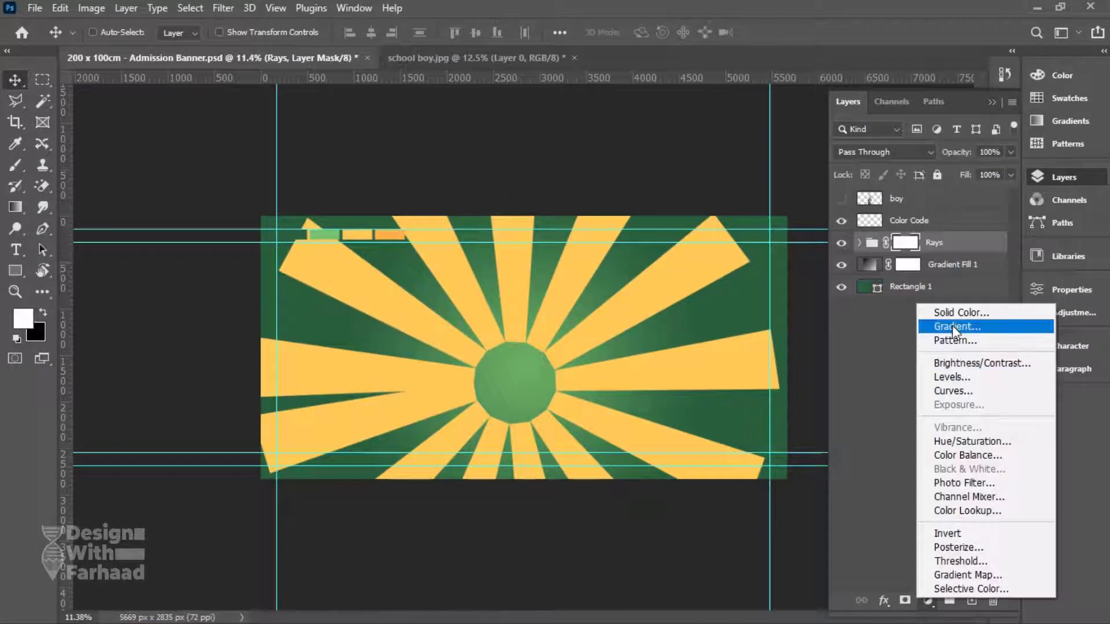
click(961, 312)
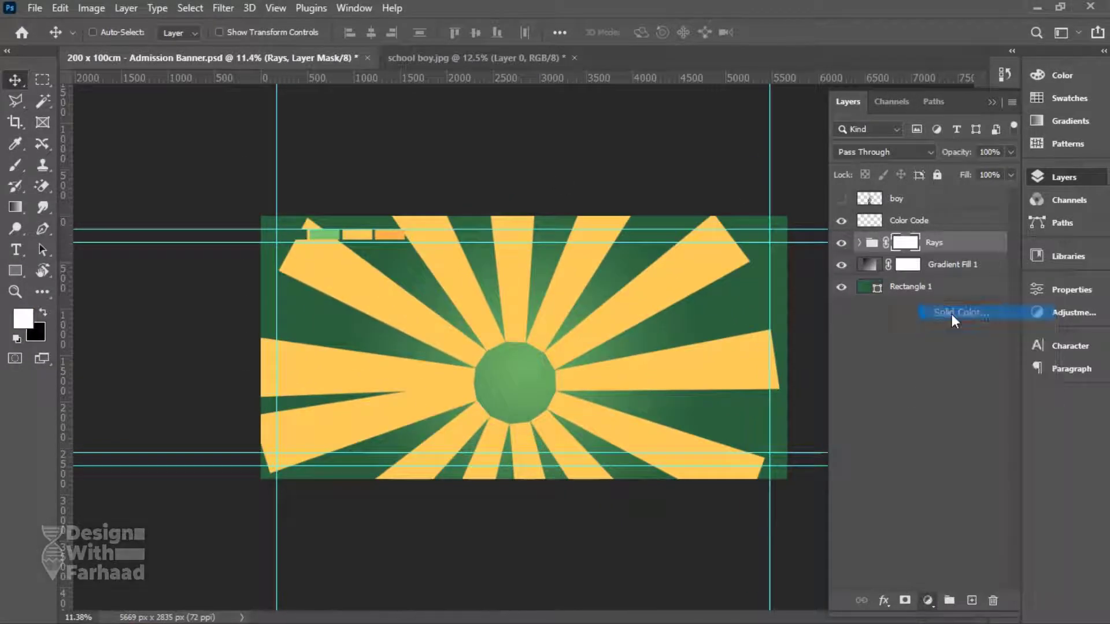
click(1016, 141)
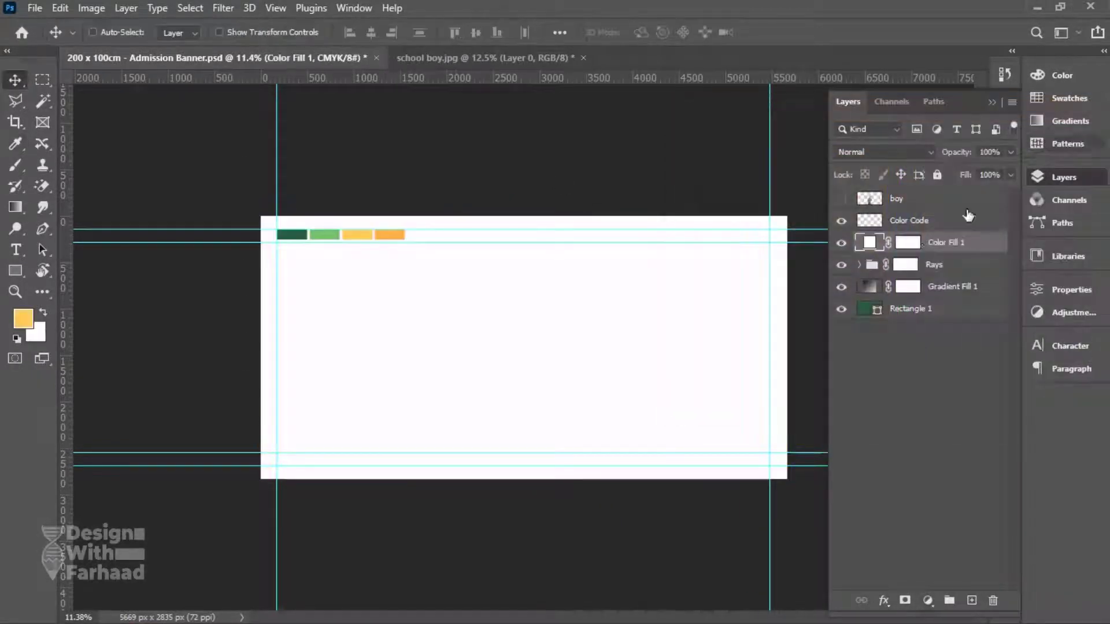
alt+click(926, 253)
Group the rays and Color Fill 1 as 'rays' and lower its opacity to 35%.
click(936, 264)
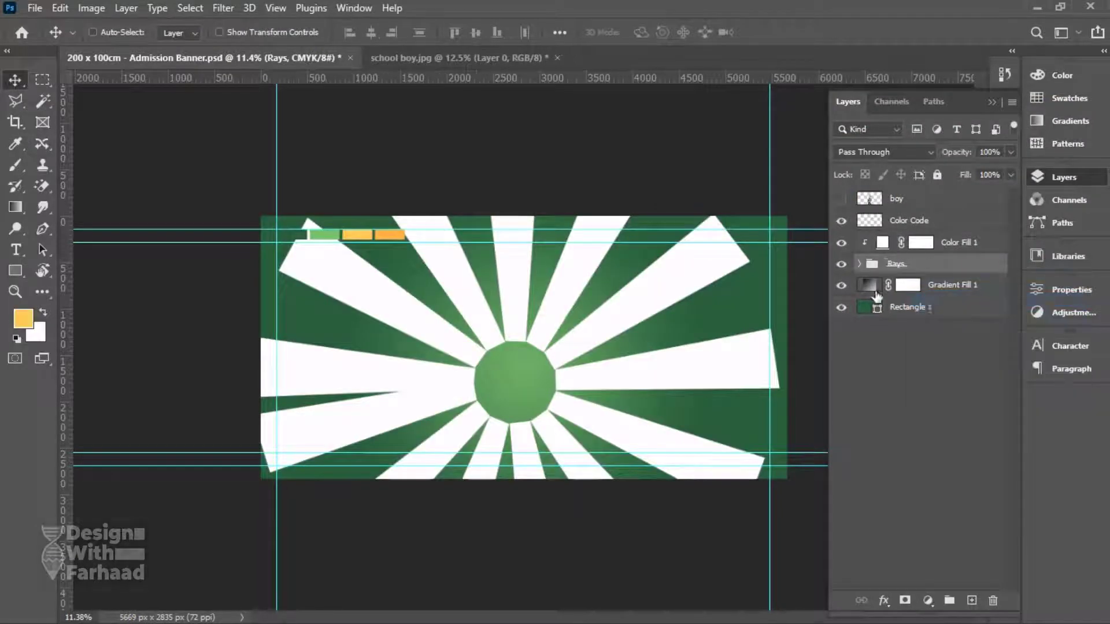
shift+click(965, 243)
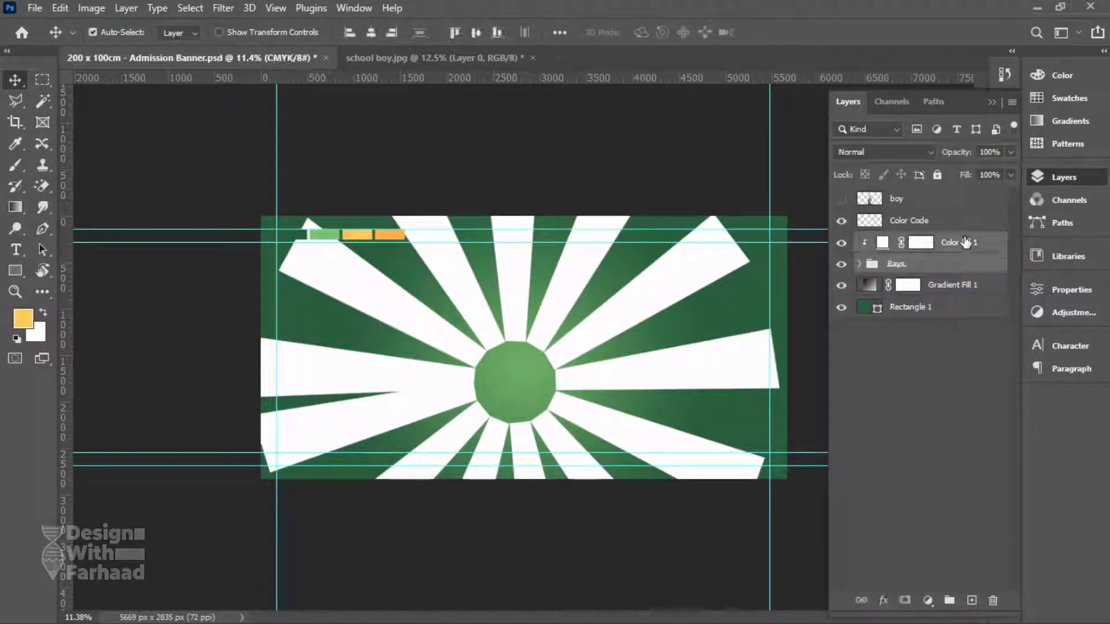
key(ctrl+g)
double_click(902, 241)
text(rays)
key(Return)
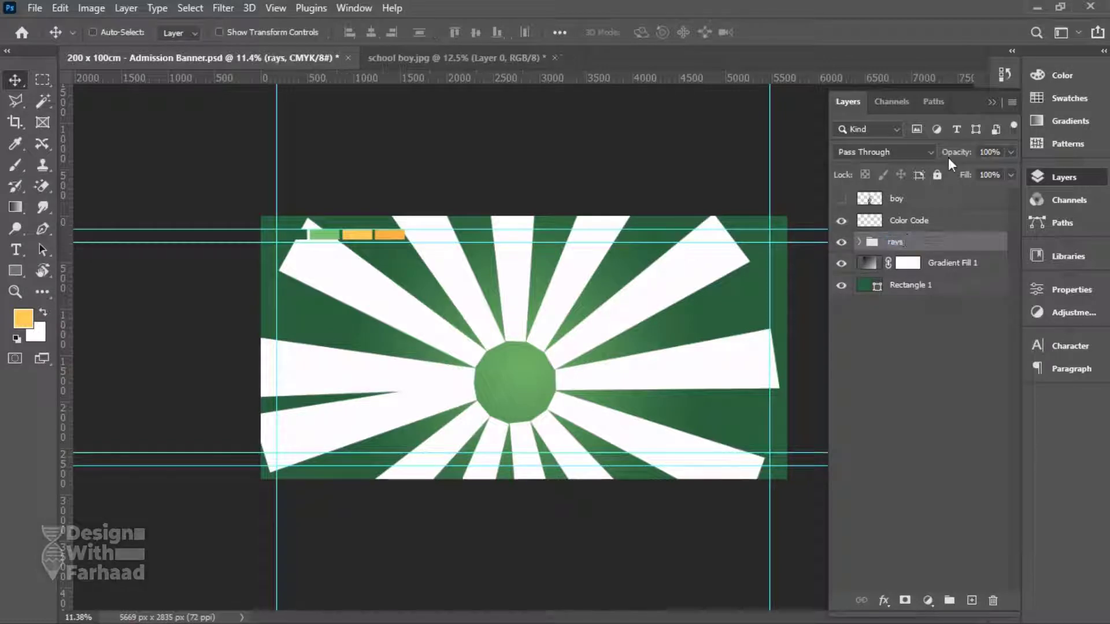
drag(959, 155, 905, 157)
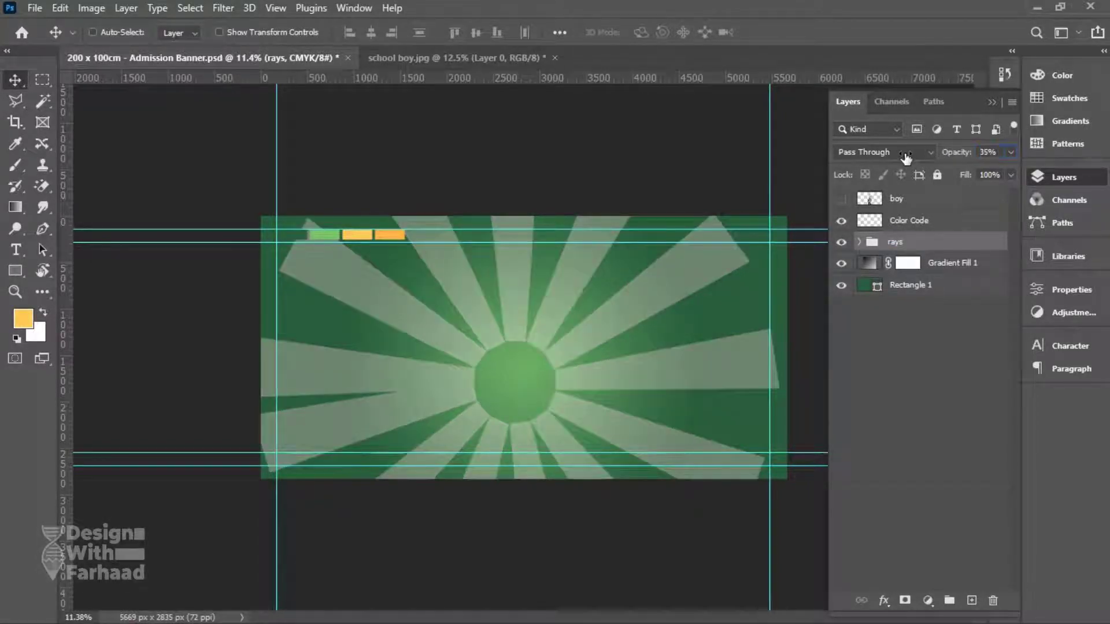
Add a mask to the rays group and set up a large, lower-opacity black brush.
click(904, 600)
key(b)
right_click(438, 267)
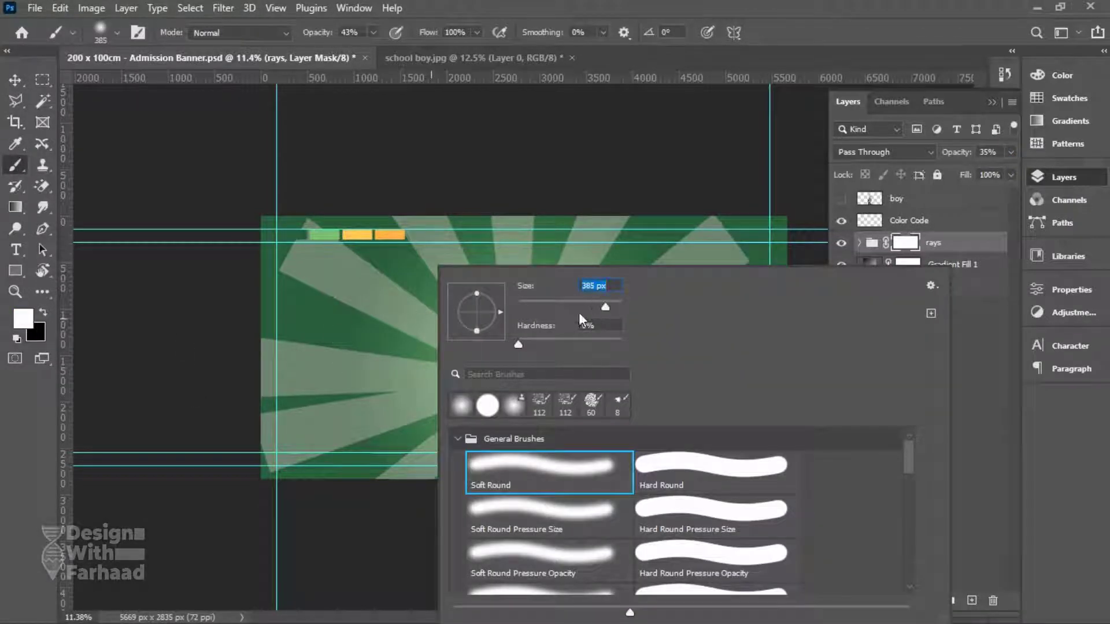
drag(611, 307, 609, 307)
click(518, 302)
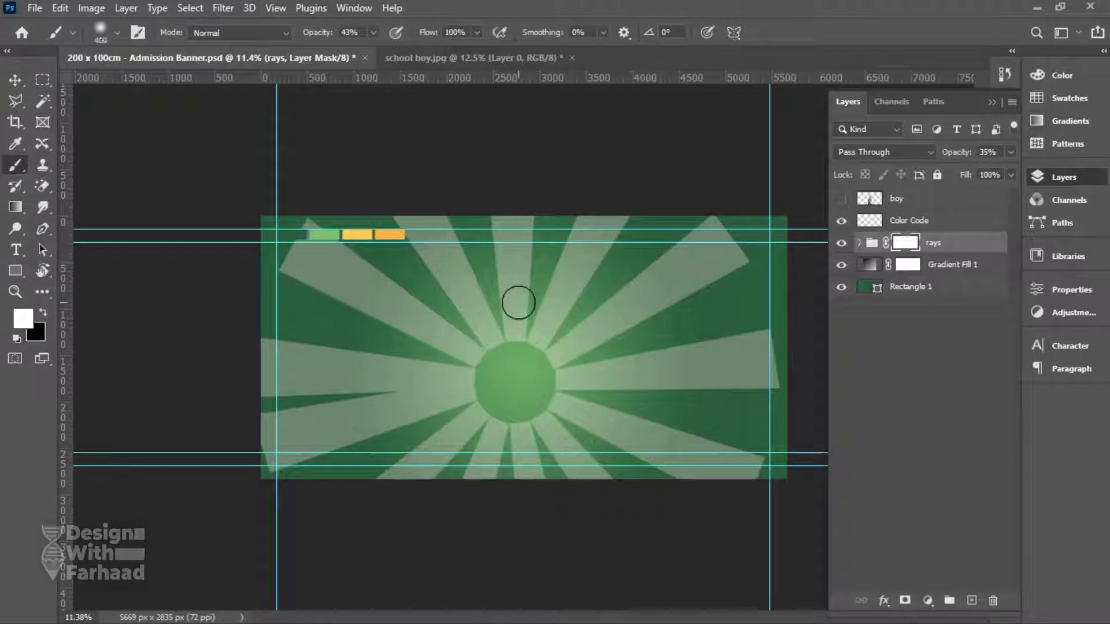
key(bracketright)
key(bracketright)
key(bracketright)
key(bracketright)
key(bracketright)
key(bracketright)
key(bracketright)
key(bracketright)
key(bracketright)
key(bracketright)
key(bracketright)
key(bracketright)
key(bracketright)
key(bracketright)
key(bracketright)
key(bracketright)
key(bracketright)
key(bracketright)
key(bracketright)
drag(319, 33, 311, 33)
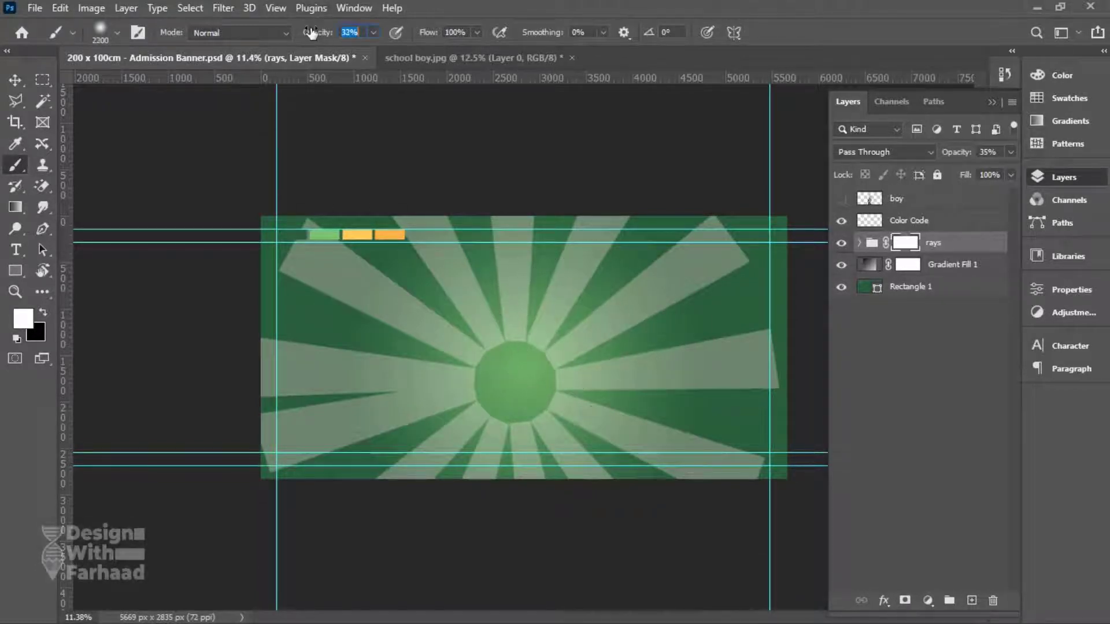
click(43, 317)
Paint out the right-side and lower-left rays and the hard sun disc at the centre.
drag(776, 496, 712, 205)
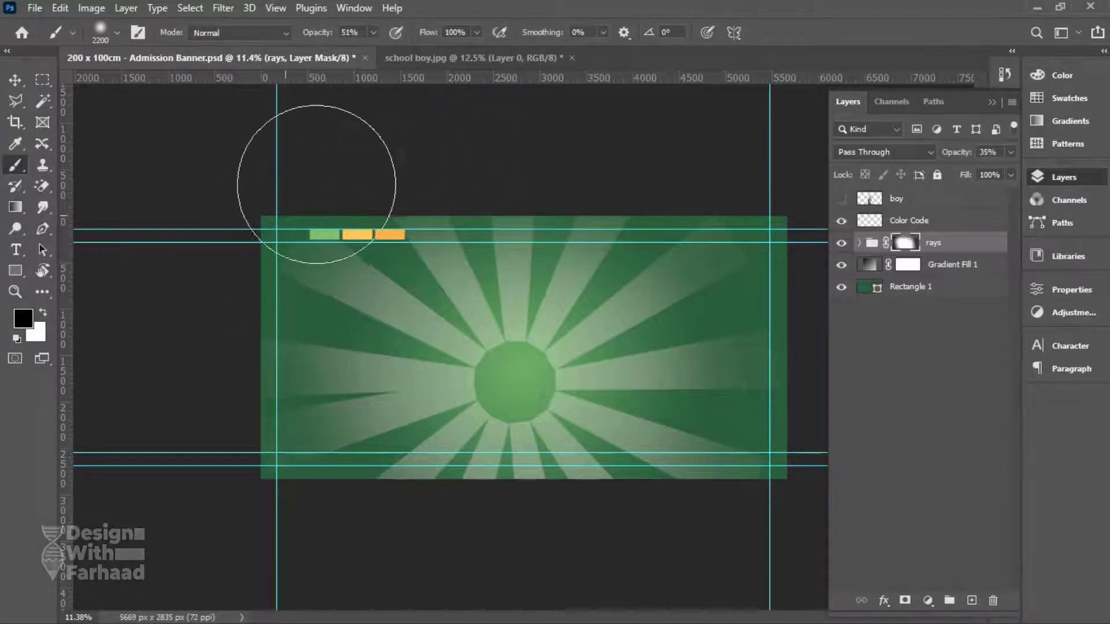
key(bracketleft)
key(bracketleft)
key(bracketleft)
key(bracketleft)
key(bracketleft)
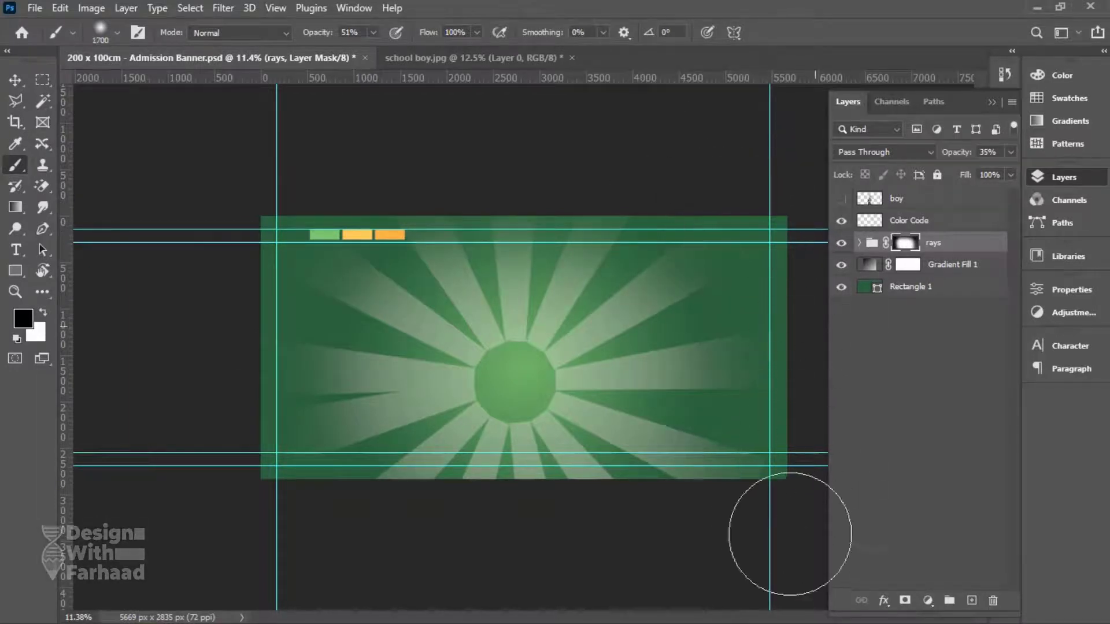
mouse_move(391, 454)
mouse_down()
mouse_move(322, 404)
mouse_move(367, 372)
mouse_move(334, 434)
mouse_up()
key(bracketright)
key(bracketright)
key(bracketright)
key(bracketright)
key(bracketright)
key(bracketright)
key(bracketright)
key(bracketright)
key(bracketright)
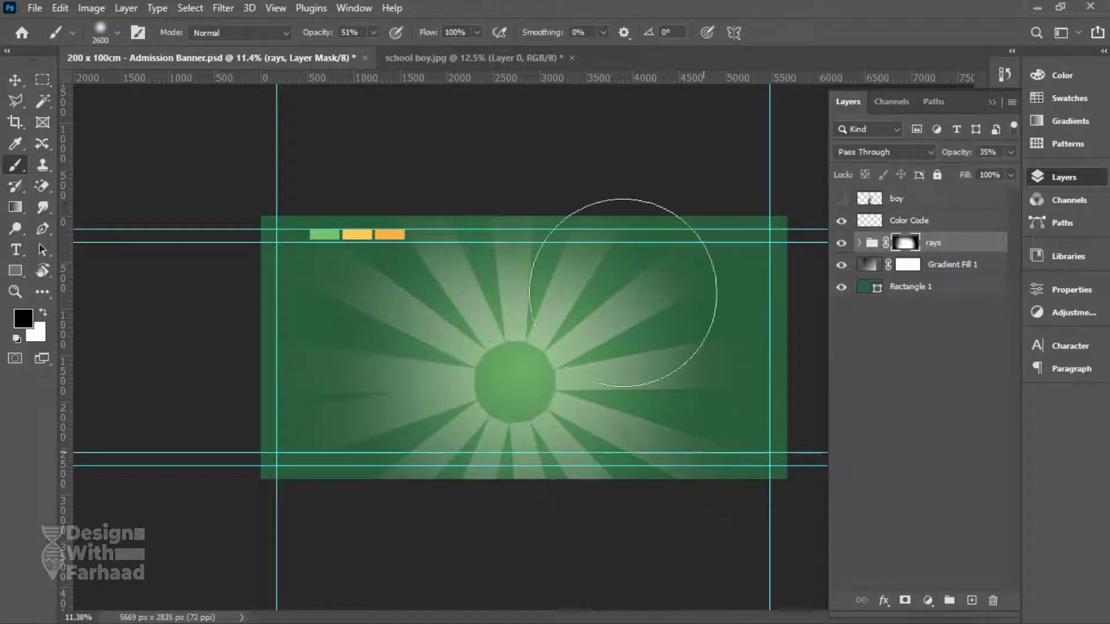
key(bracketleft)
key(bracketleft)
key(bracketleft)
key(bracketleft)
key(bracketleft)
key(bracketleft)
key(bracketleft)
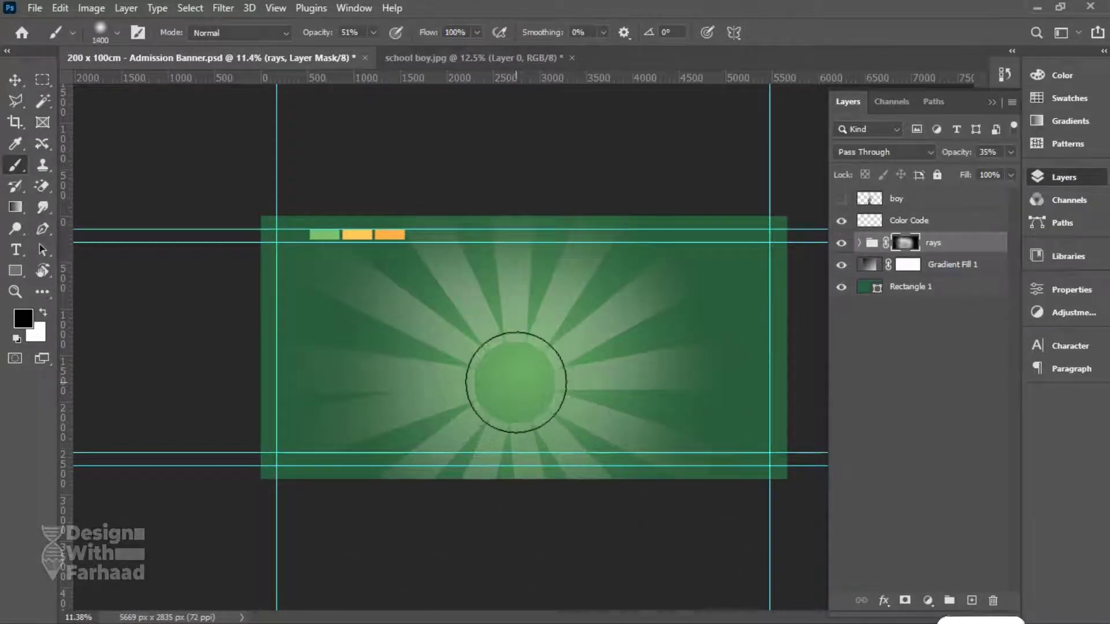
key(bracketleft)
key(bracketleft)
key(bracketleft)
key(bracketleft)
key(bracketleft)
key(bracketleft)
key(bracketleft)
key(bracketleft)
click(511, 380)
Reposition the rays and scale them up to about 105.86%.
key(v)
mouse_move(591, 335)
mouse_down()
mouse_move(600, 325)
mouse_move(589, 339)
mouse_up()
key(ctrl+t)
drag(522, 113, 523, 102)
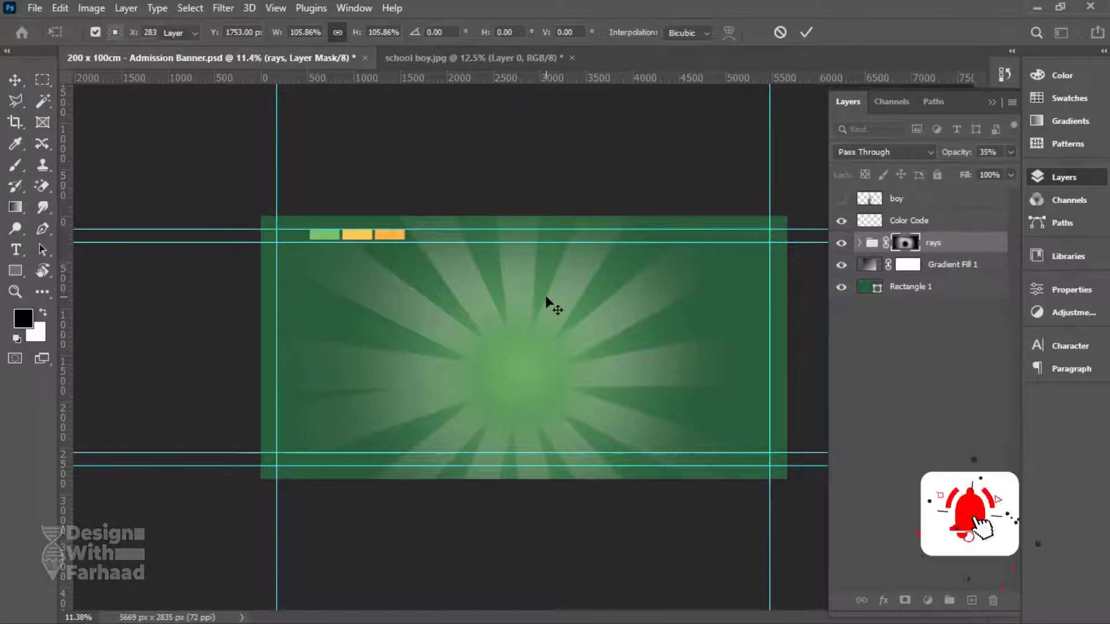
Set the rays group to Overlay blending, then show the boy and move him slightly left and down.
key(Return)
click(904, 152)
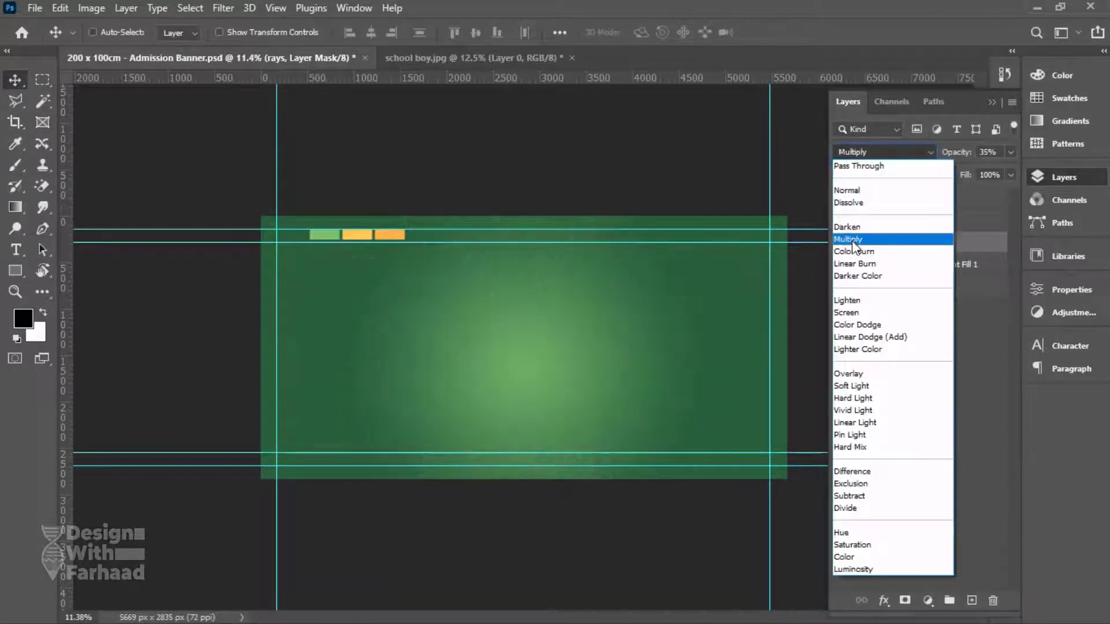
click(848, 373)
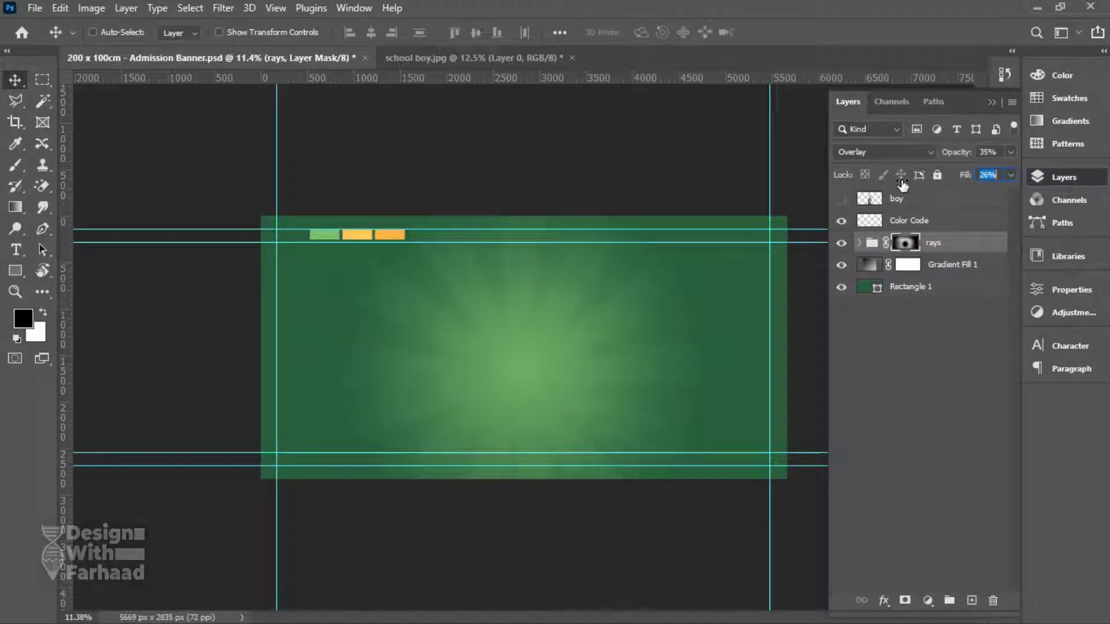
key(ctrl+s)
drag(530, 347, 523, 384)
click(842, 199)
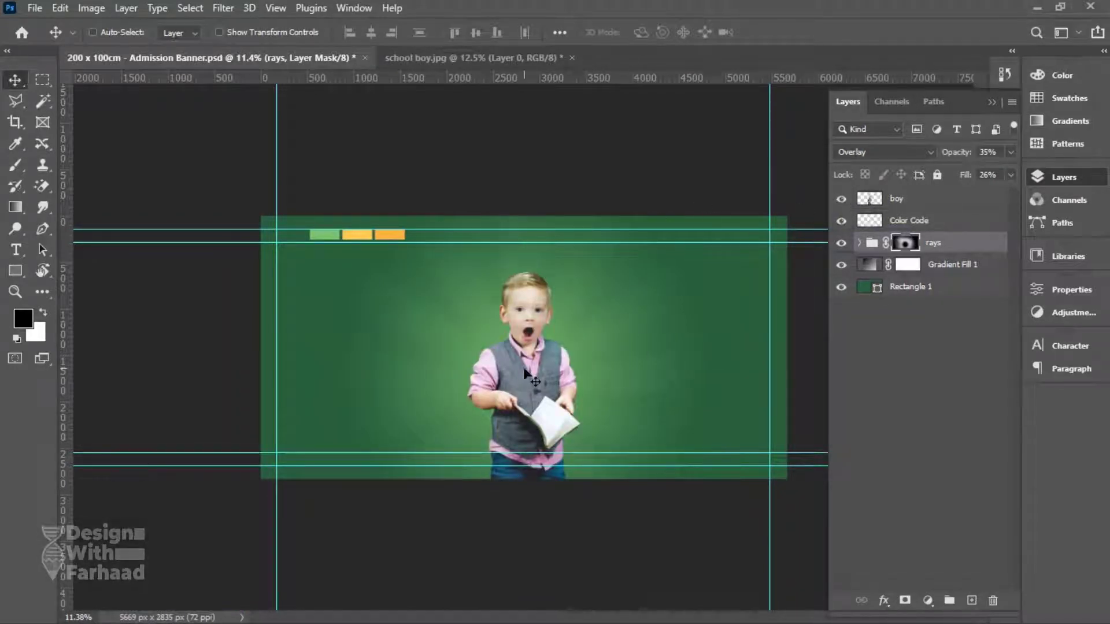
drag(524, 371, 520, 379)
Copy the 'Winter Classes' heading text from the notes and save the banner.
key(alt+Tab)
drag(922, 158, 825, 158)
key(ctrl+c)
key(alt+Tab)
key(ctrl+s)
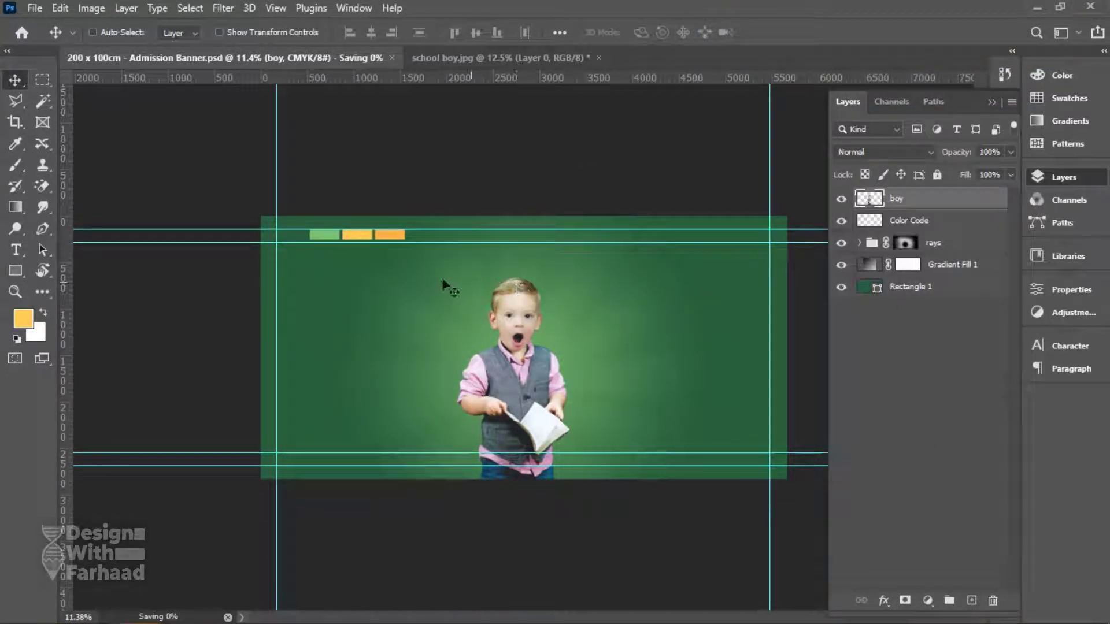
Start the Winter Classes text on the banner at a 187 pt font size.
key(t)
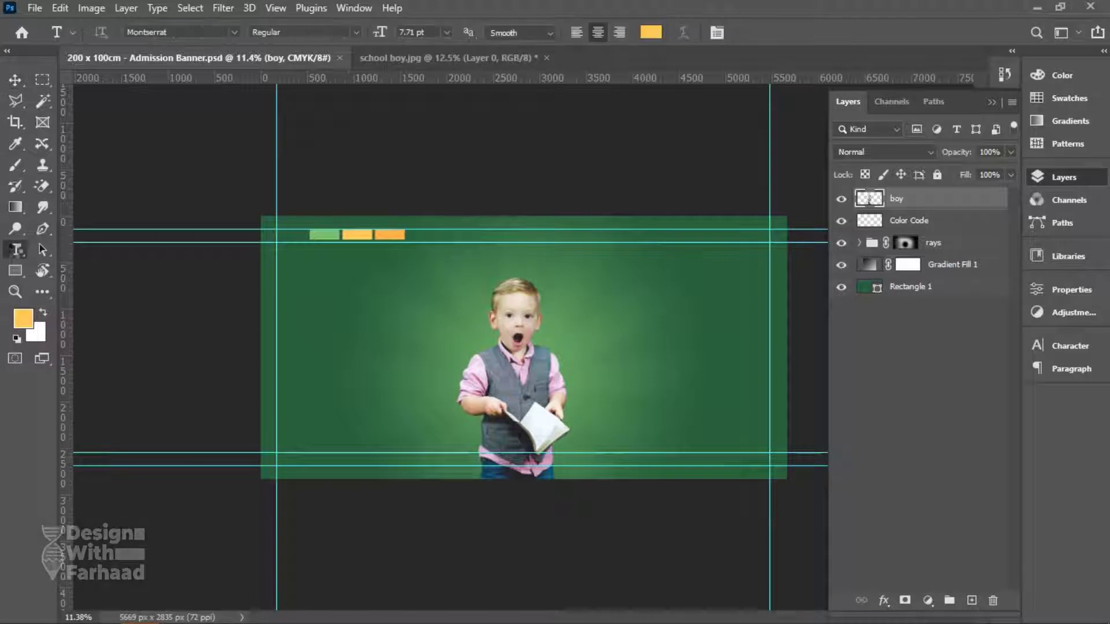
click(1090, 370)
click(867, 340)
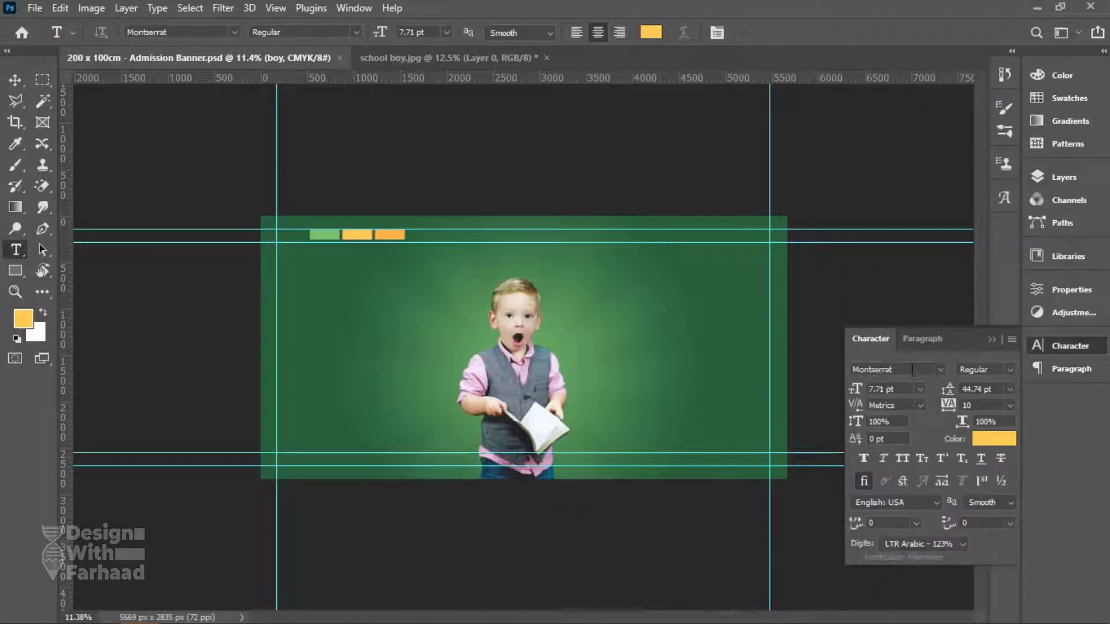
click(1079, 351)
click(417, 281)
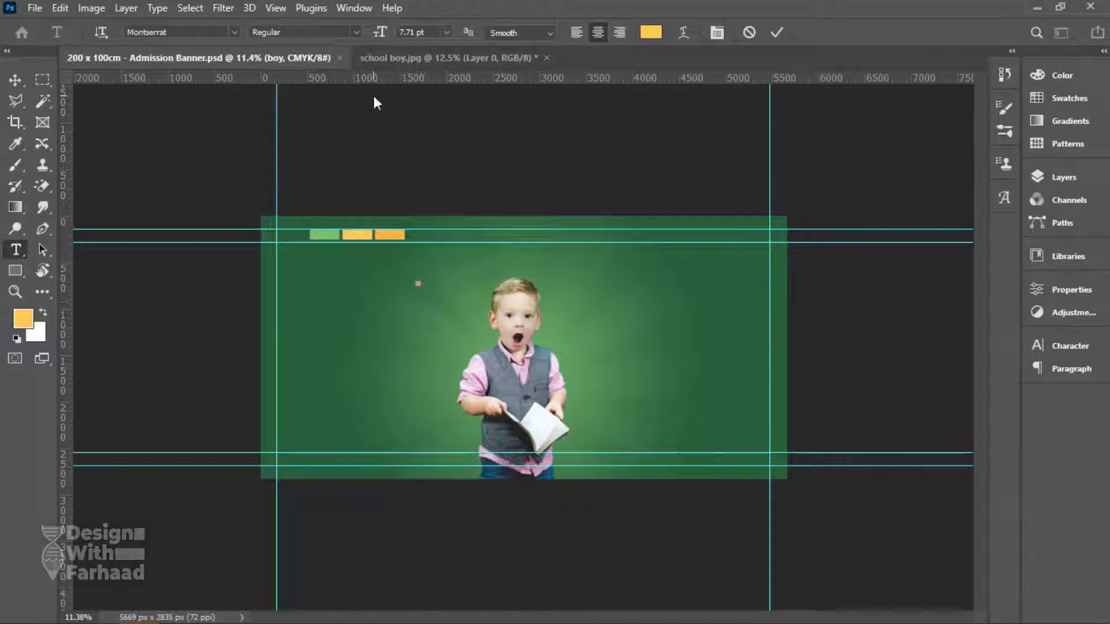
click(408, 32)
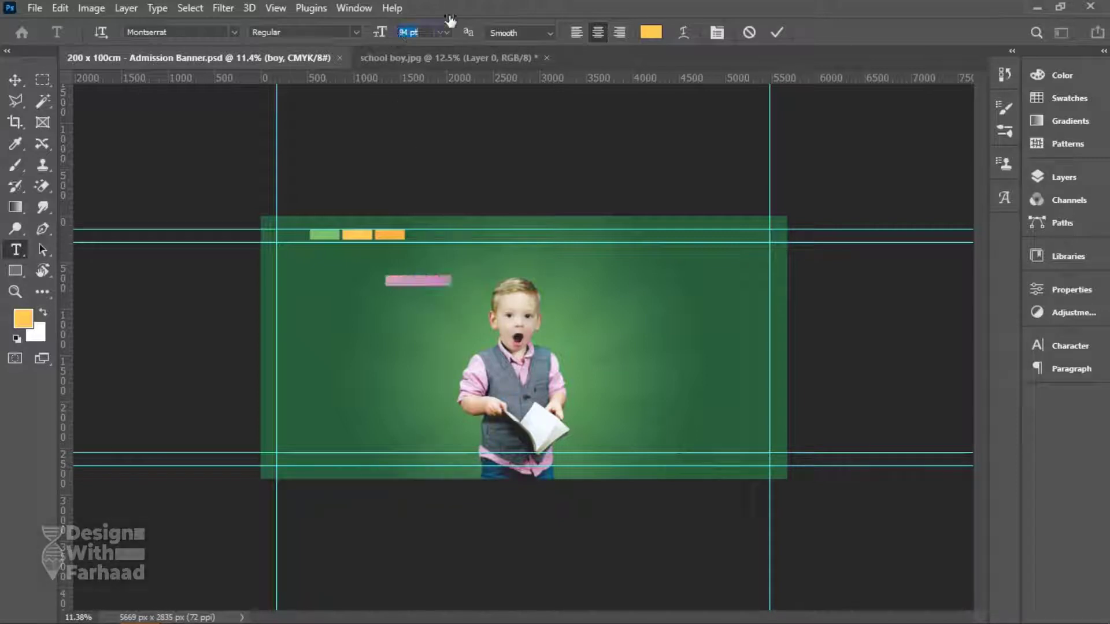
text(187)
key(Return)
Enlarge the heading to about 209 pt in Black weight and put Classes on a second line.
click(446, 282)
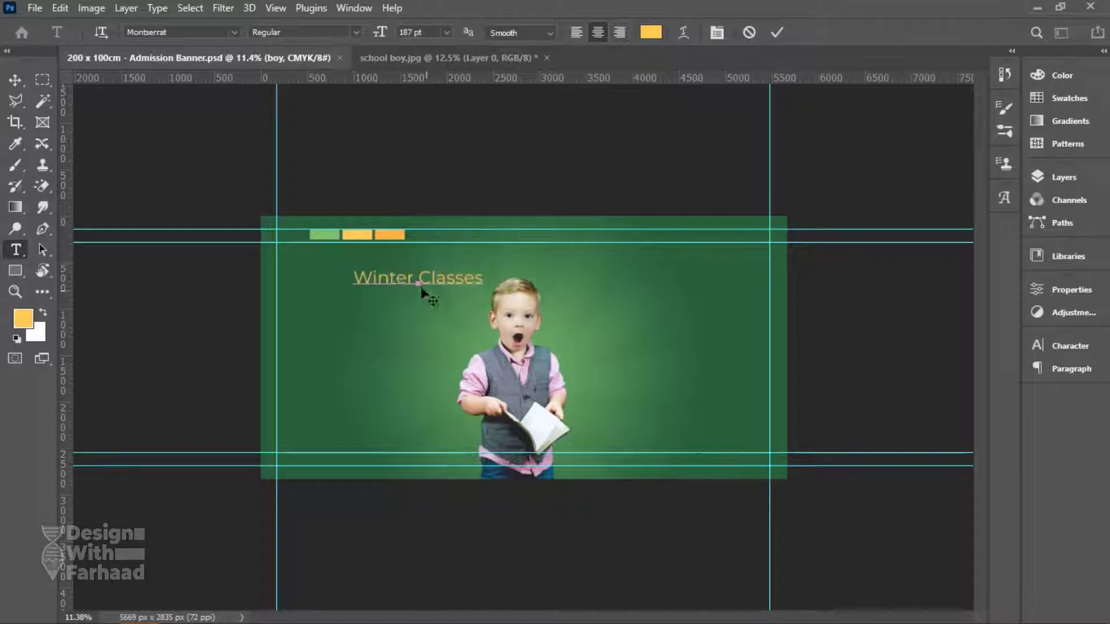
key(ctrl+a)
drag(380, 33, 445, 35)
click(291, 32)
click(283, 249)
click(458, 281)
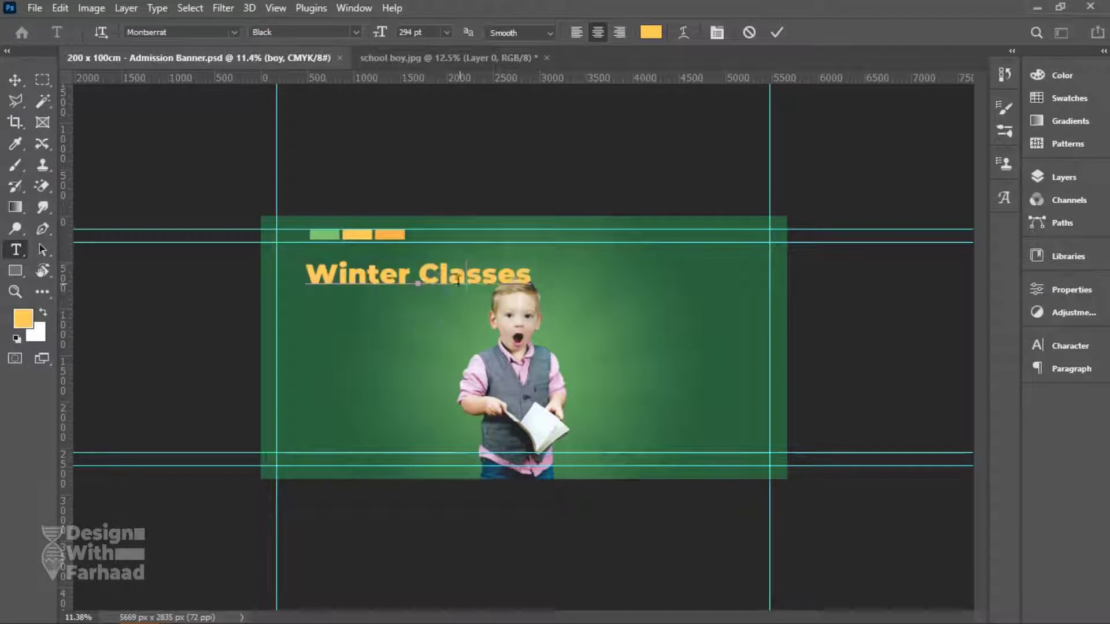
click(419, 273)
key(Return)
Make the heading All Caps with line spacing tightened to 339 pt.
key(ctrl+a)
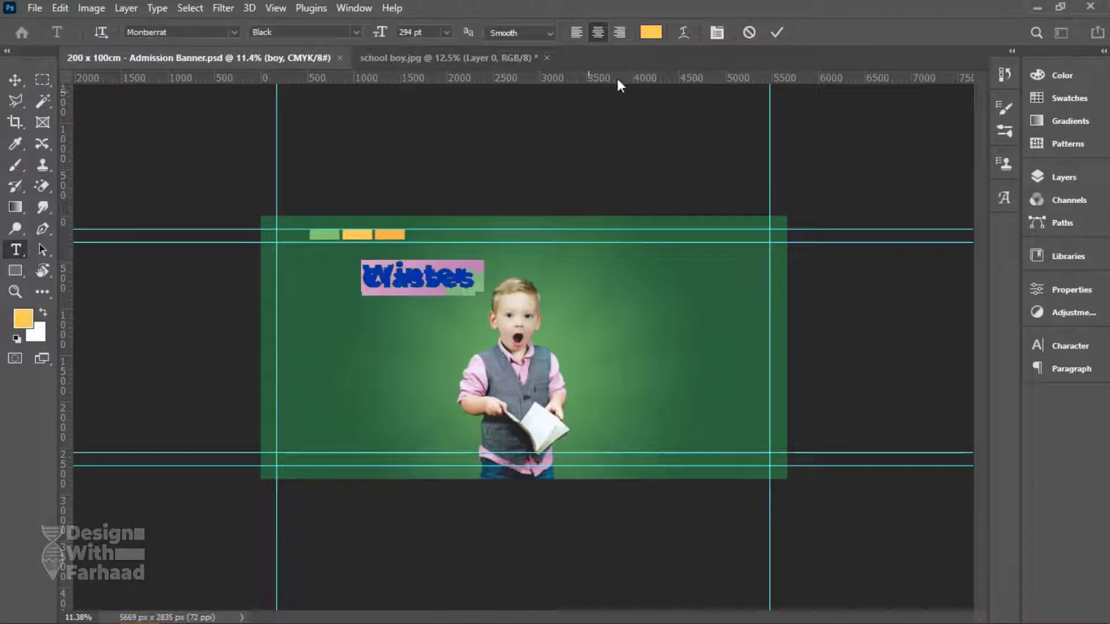
click(717, 32)
click(1010, 389)
click(998, 404)
click(903, 456)
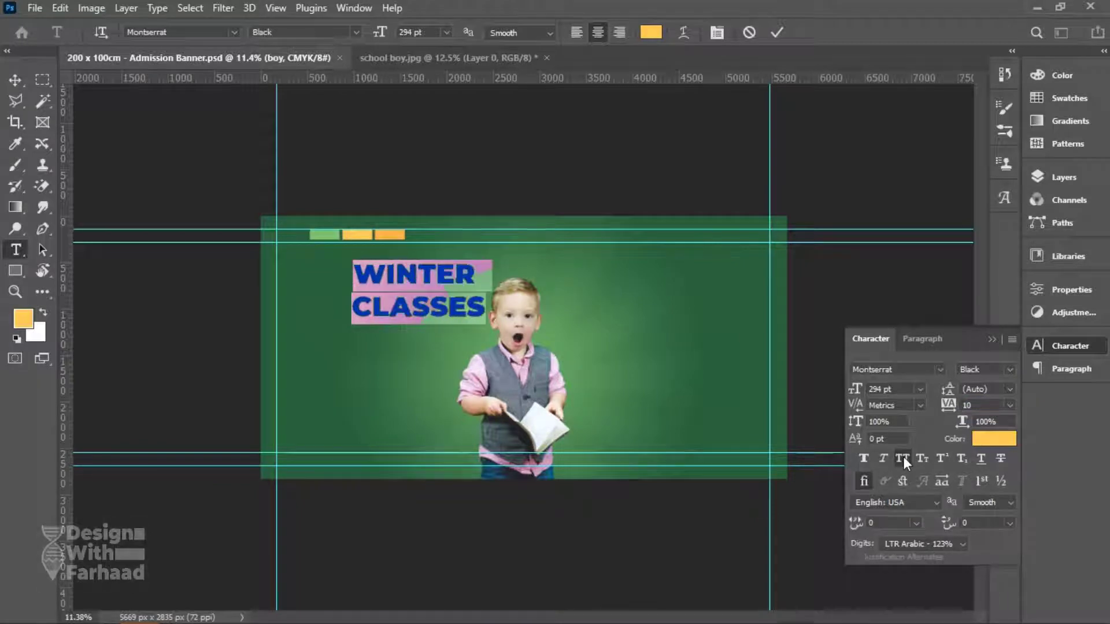
click(948, 391)
drag(948, 393, 875, 395)
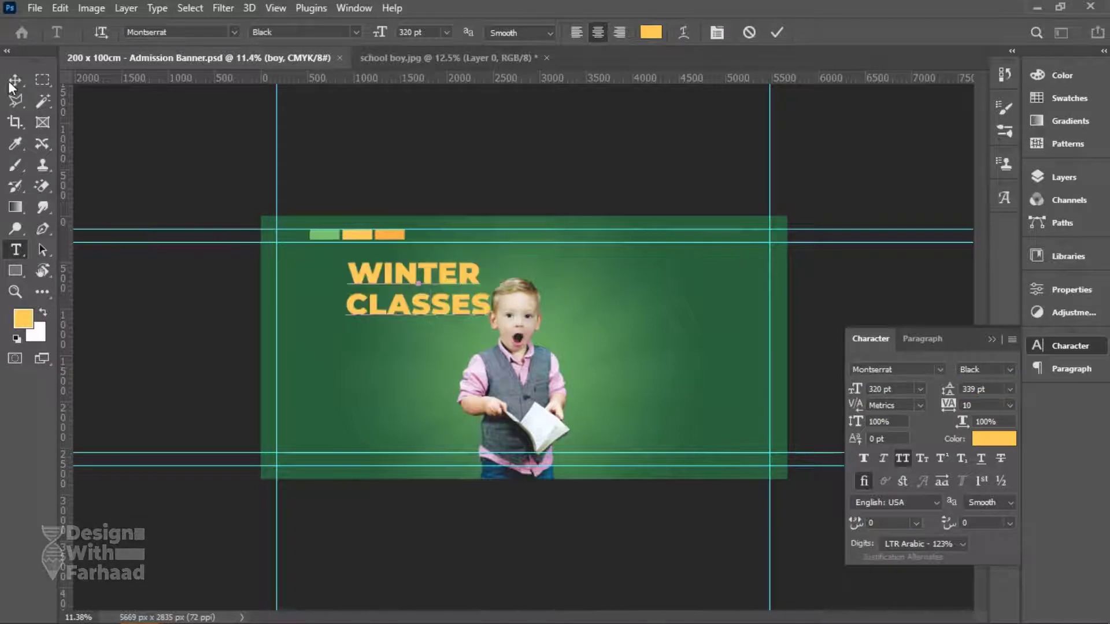
Colour the heading with the yellow sampled from the yellow bar.
key(ctrl+a)
click(650, 31)
click(361, 236)
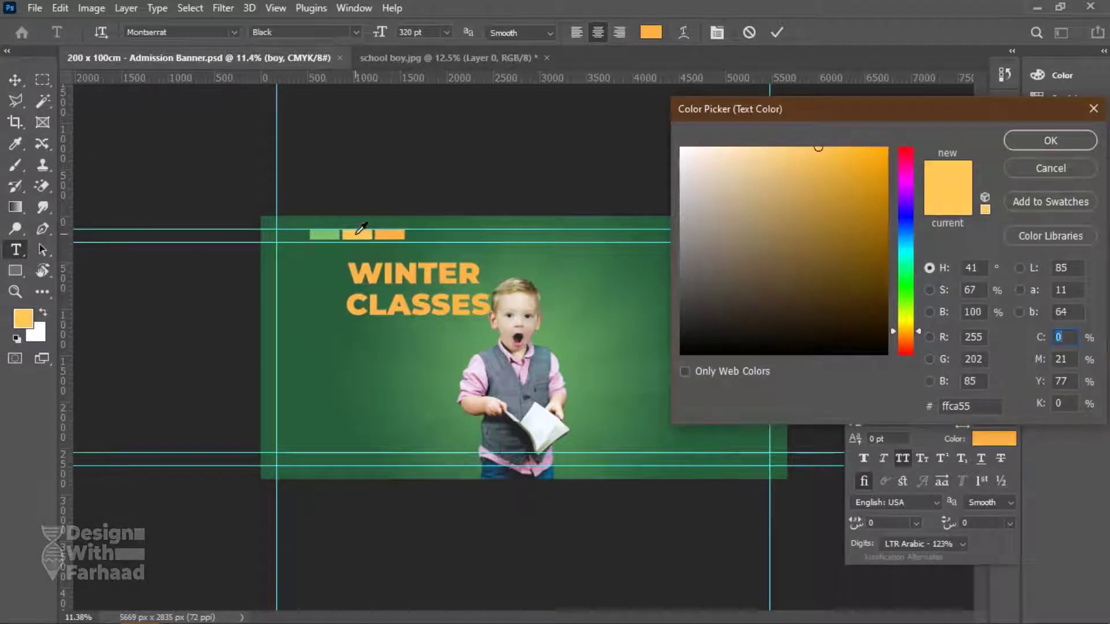
click(1020, 141)
key(ctrl+Return)
Move the heading above the boy, place its layer beneath the boy, and nudge the boy.
key(v)
drag(398, 279, 502, 259)
click(1079, 177)
drag(924, 210, 924, 231)
right_click(522, 320)
click(529, 325)
drag(513, 343, 511, 334)
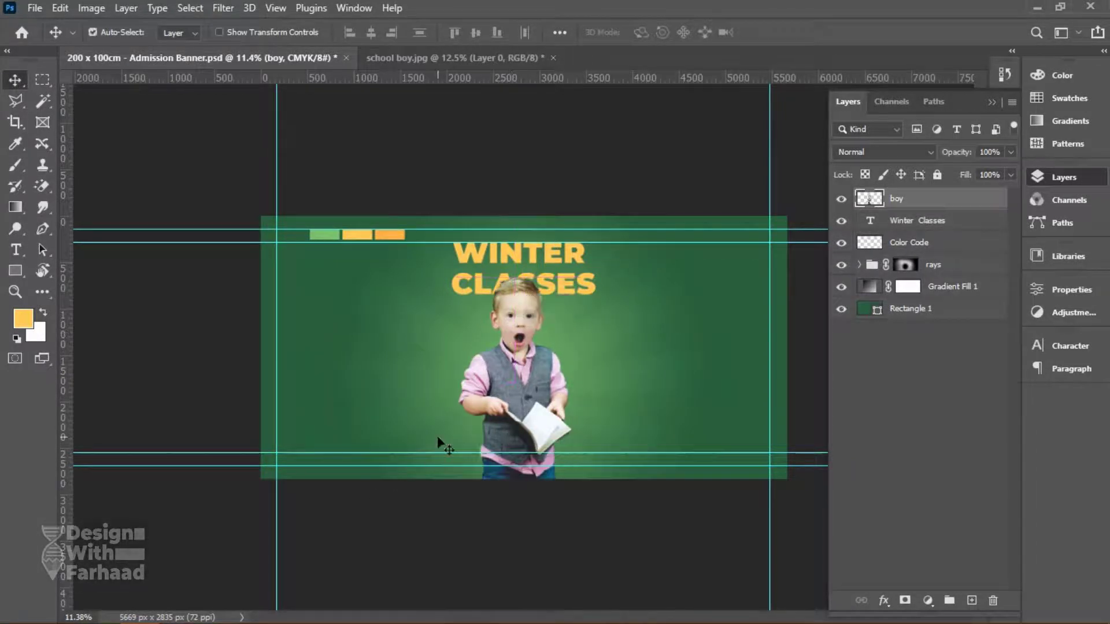
Make the word WINTER white and save the document.
key(ctrl+s)
key(t)
drag(585, 252, 451, 253)
click(651, 32)
click(682, 149)
click(1040, 140)
key(ctrl+Return)
key(v)
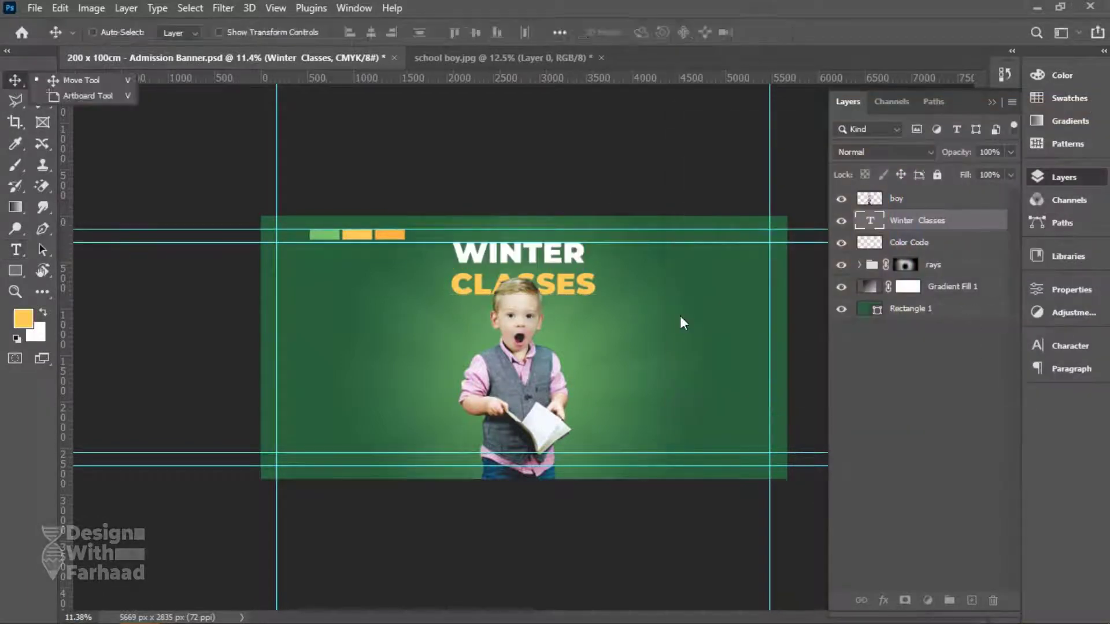
key(ctrl+s)
Add a drop shadow to the heading coloured a darkened banner green.
right_click(955, 234)
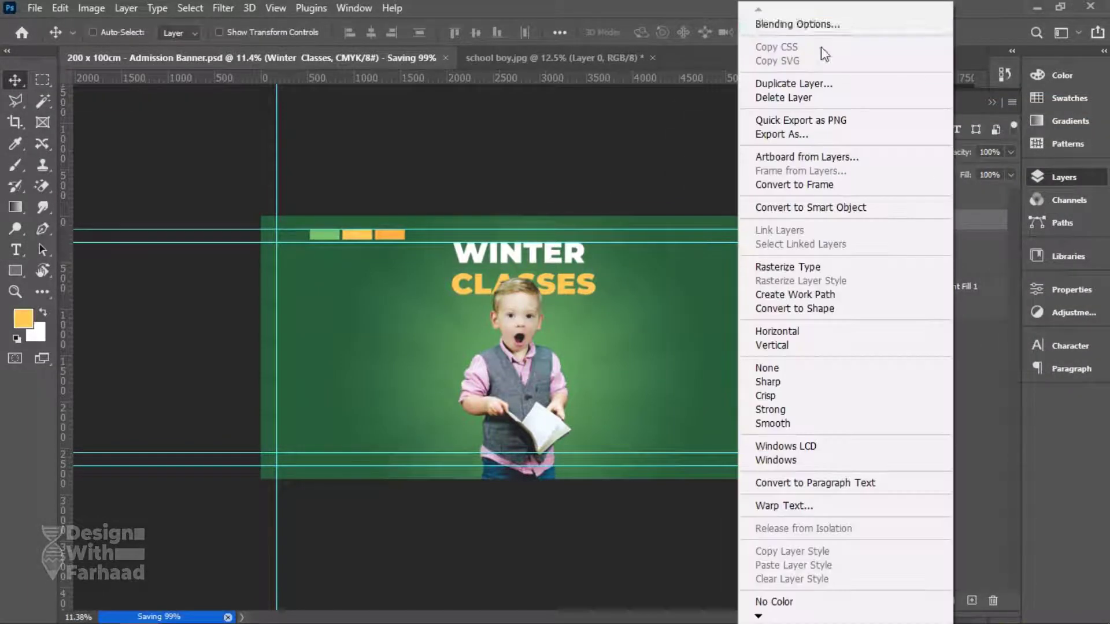
click(752, 22)
drag(508, 61, 764, 31)
click(703, 360)
click(1065, 93)
click(301, 235)
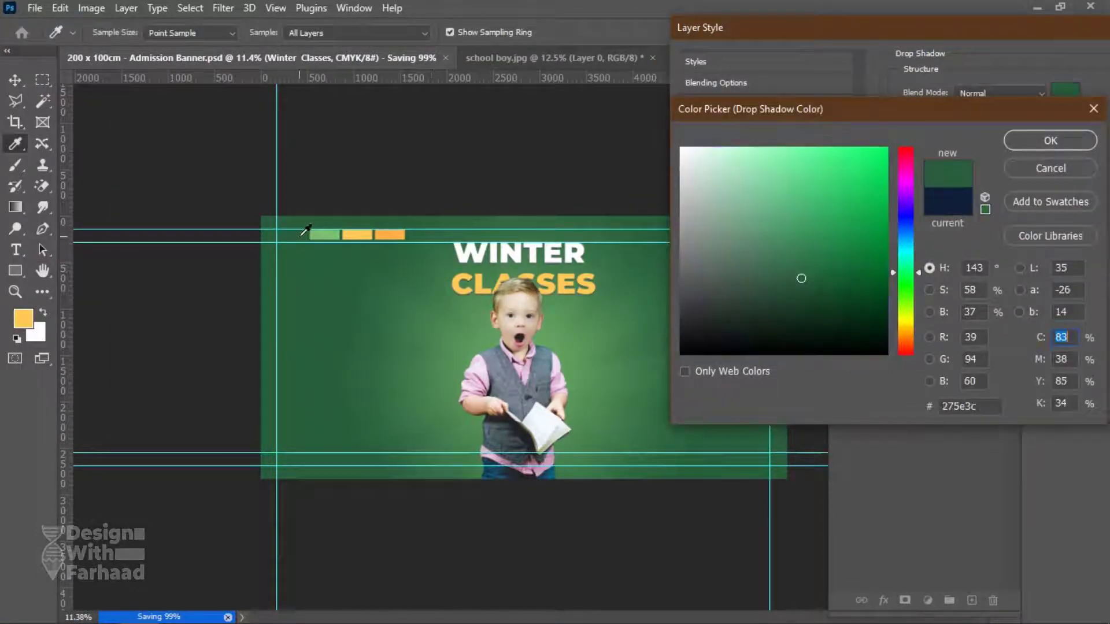
click(820, 299)
click(1050, 140)
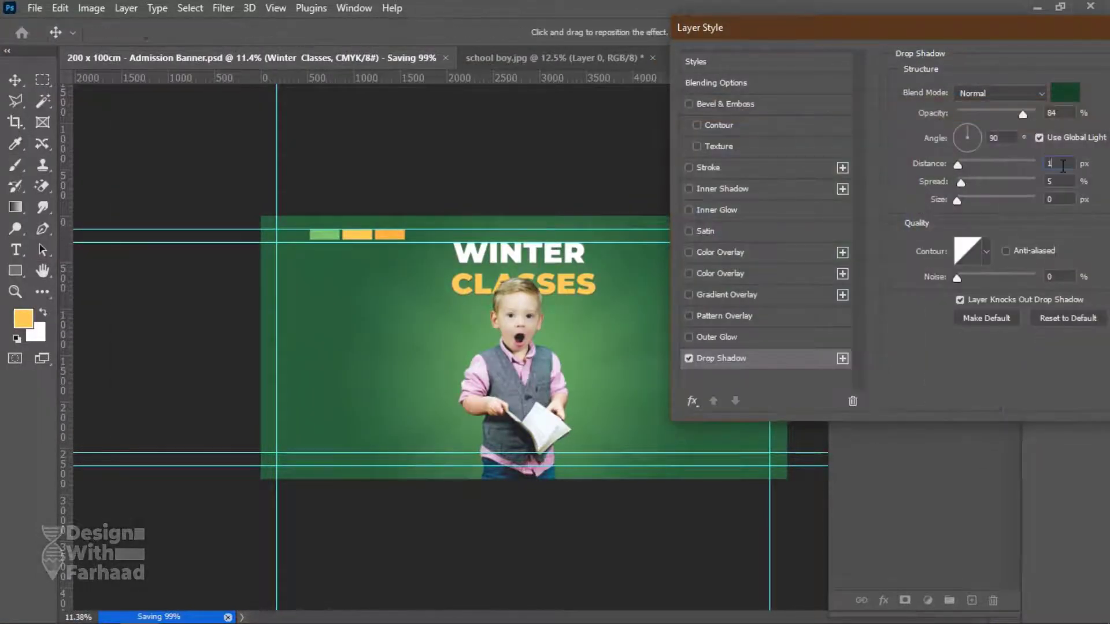
Set the shadow to Multiply with more distance, size 8 and opacity about 86%, and apply it.
key(Up)
key(Up)
key(Up)
key(Up)
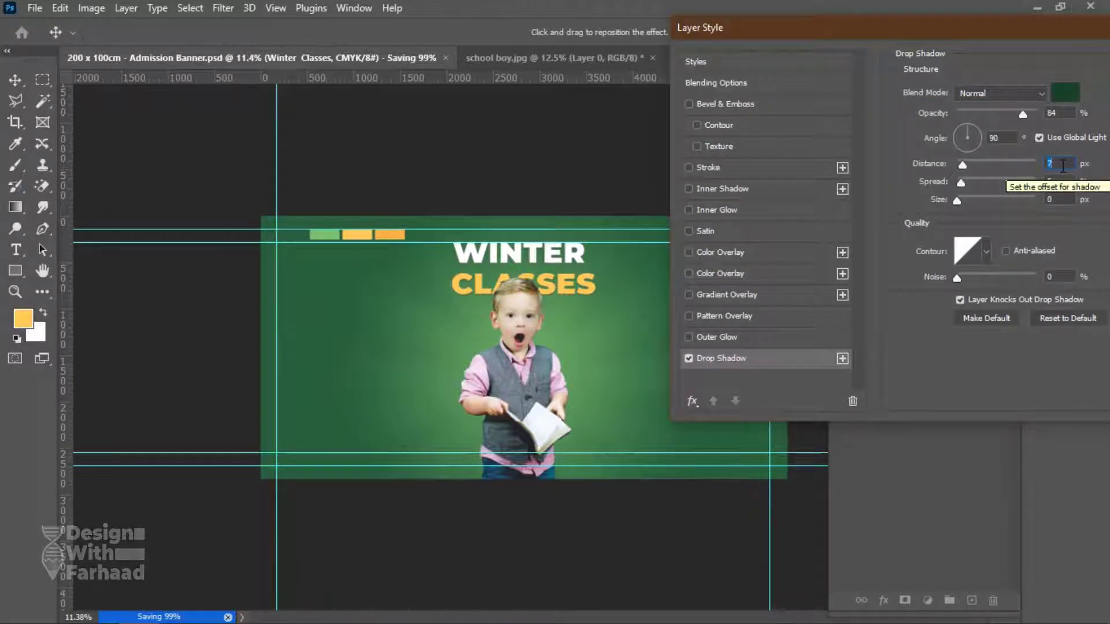
click(1005, 93)
click(983, 155)
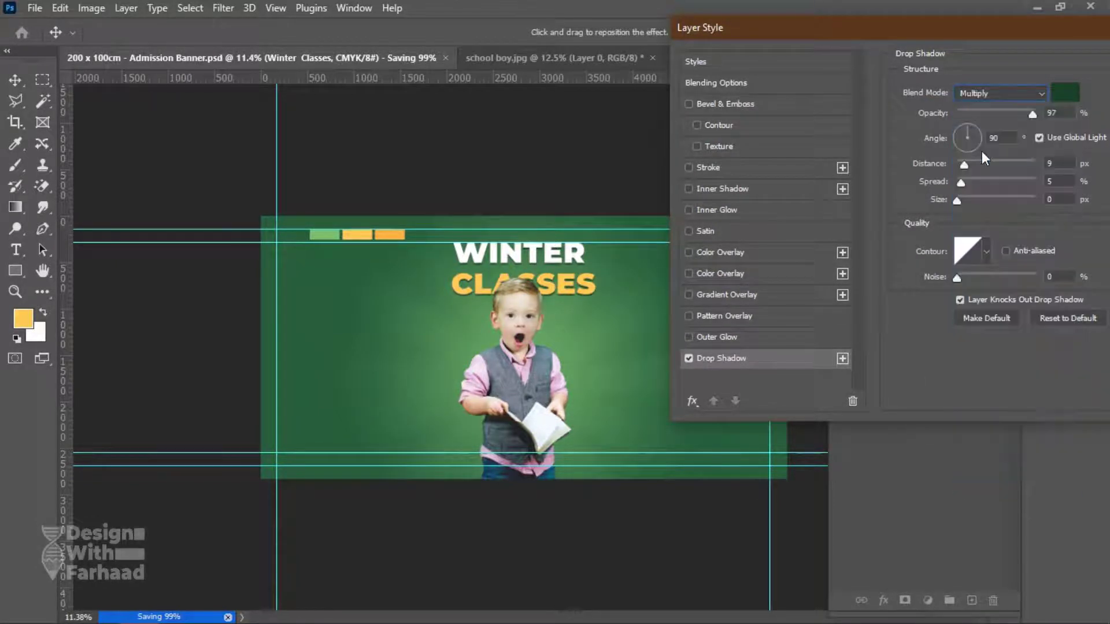
click(1062, 196)
text(8)
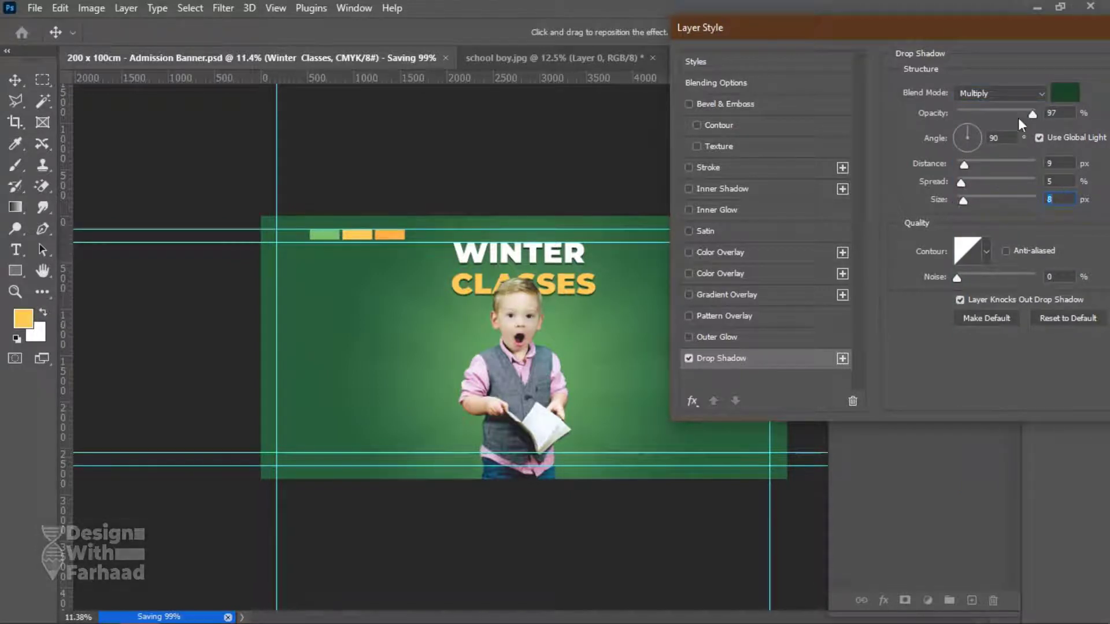
drag(1012, 113, 992, 118)
key(Return)
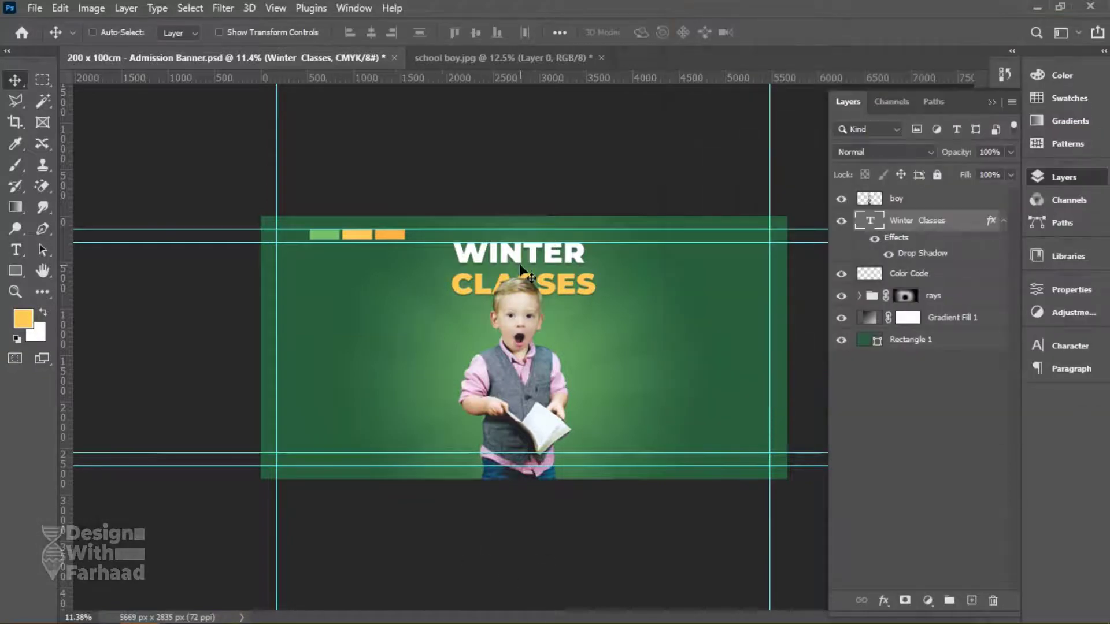
Reduce the word WINTER to 250 pt.
scroll(520, 270, up, 4)
key(t)
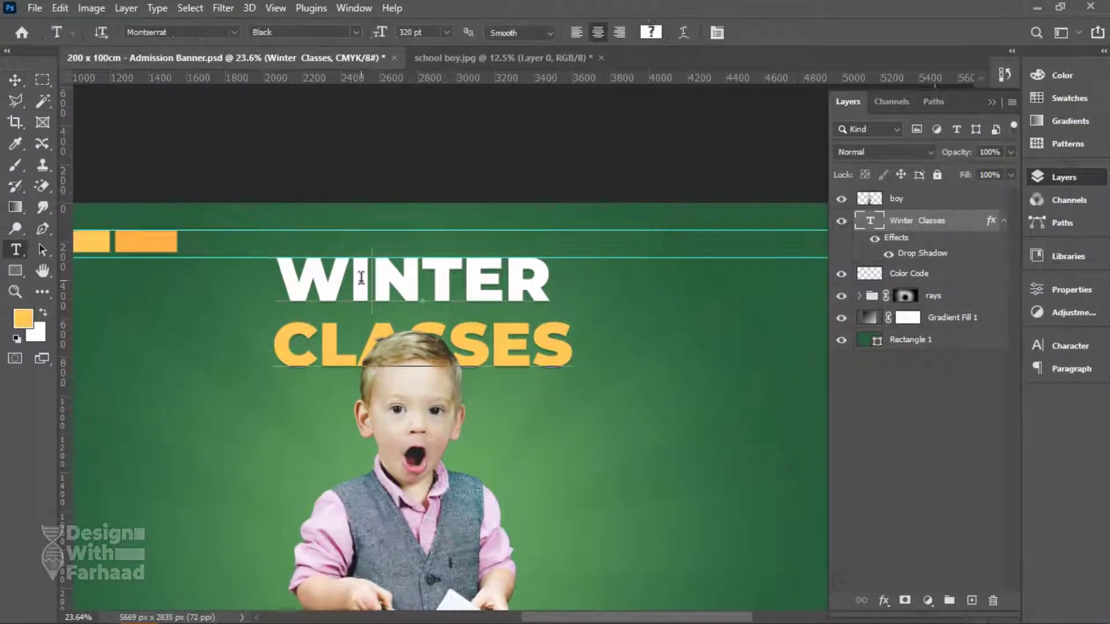
drag(276, 279, 549, 275)
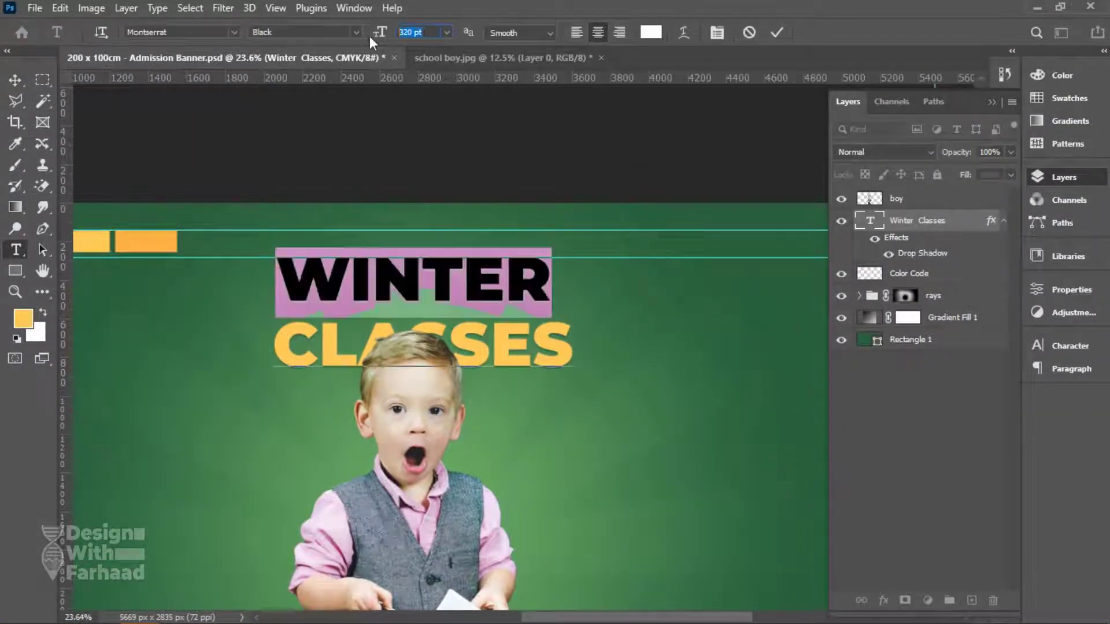
text(250)
key(Return)
Set CLASSES to 350 pt and tighten the line spacing to 277 pt.
click(552, 335)
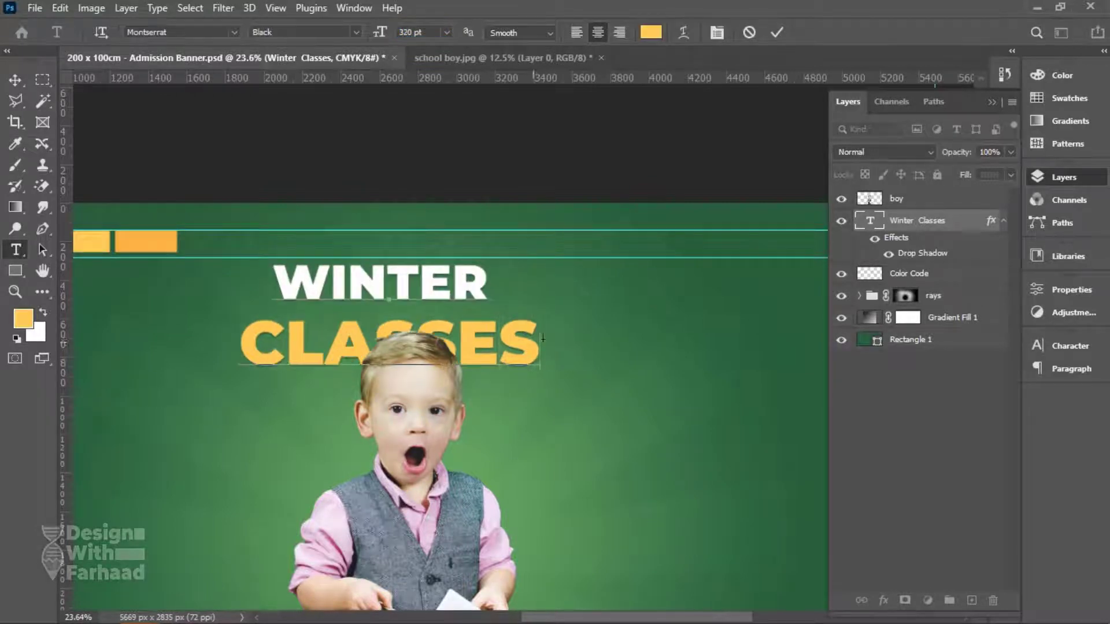
drag(538, 341, 240, 344)
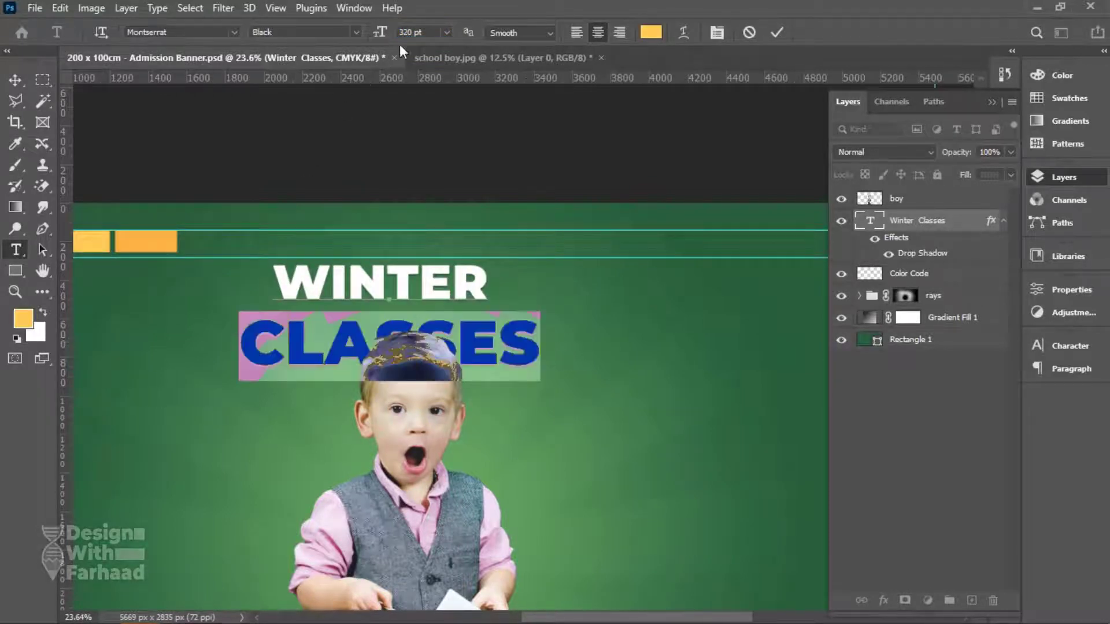
text(350)
key(Return)
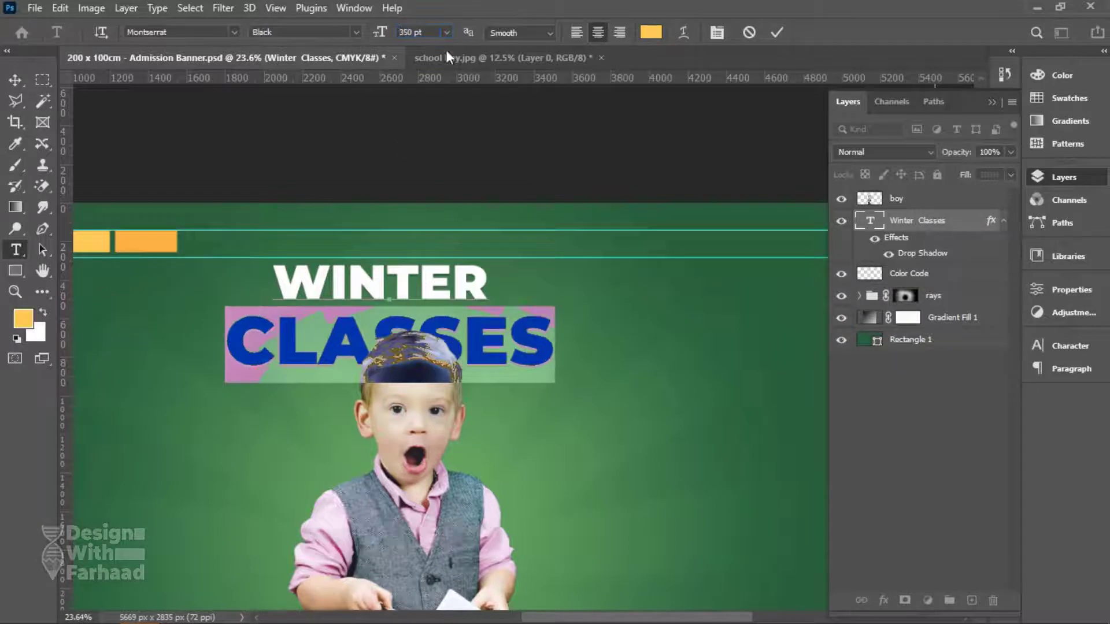
click(1069, 346)
drag(948, 393, 942, 389)
click(578, 335)
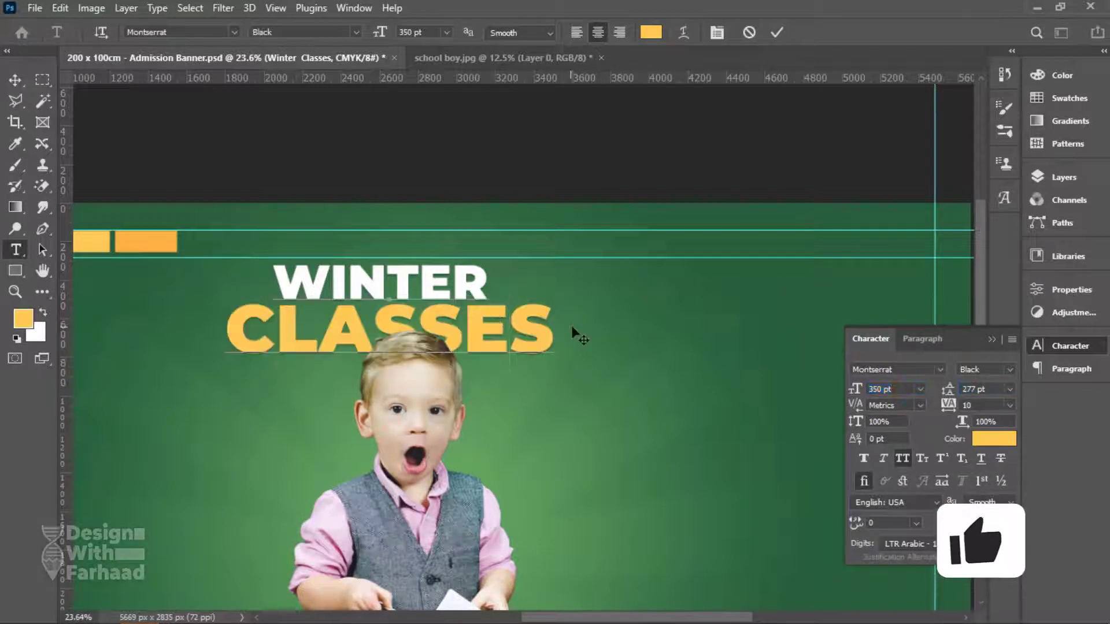
Colour CLASSES with the orange (fab344) sampled from the orange bar.
drag(554, 326, 225, 318)
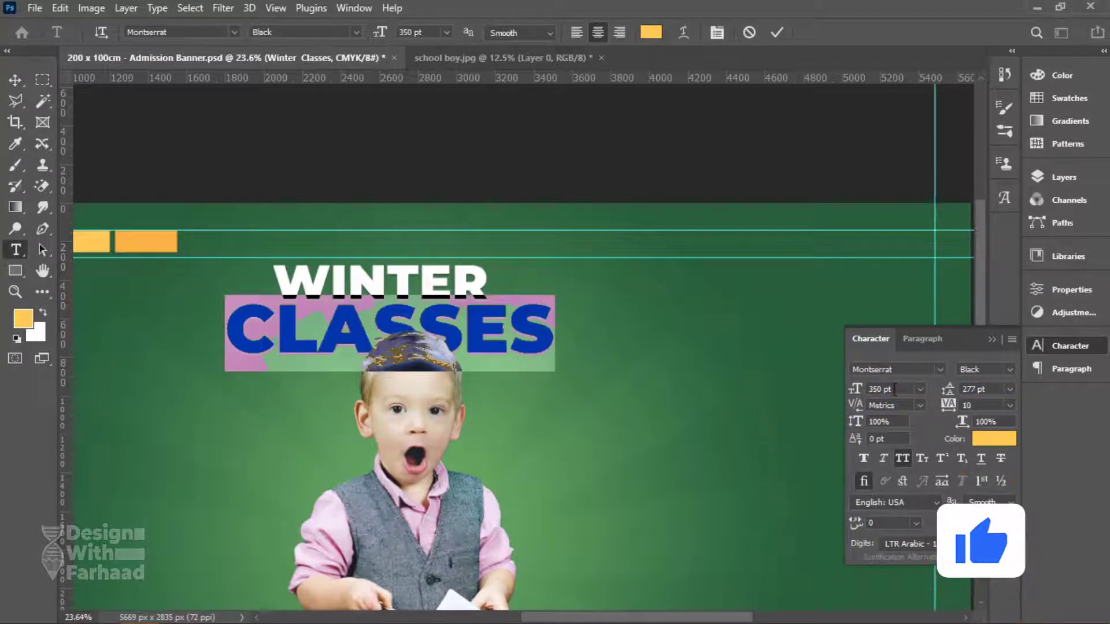
click(993, 438)
click(813, 172)
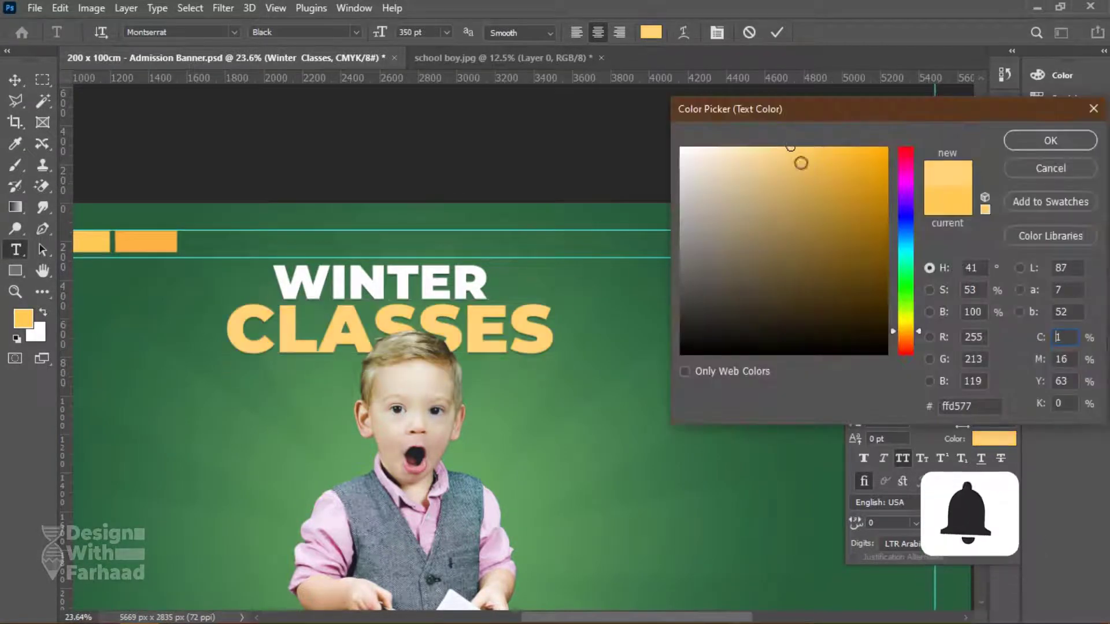
click(119, 237)
click(101, 238)
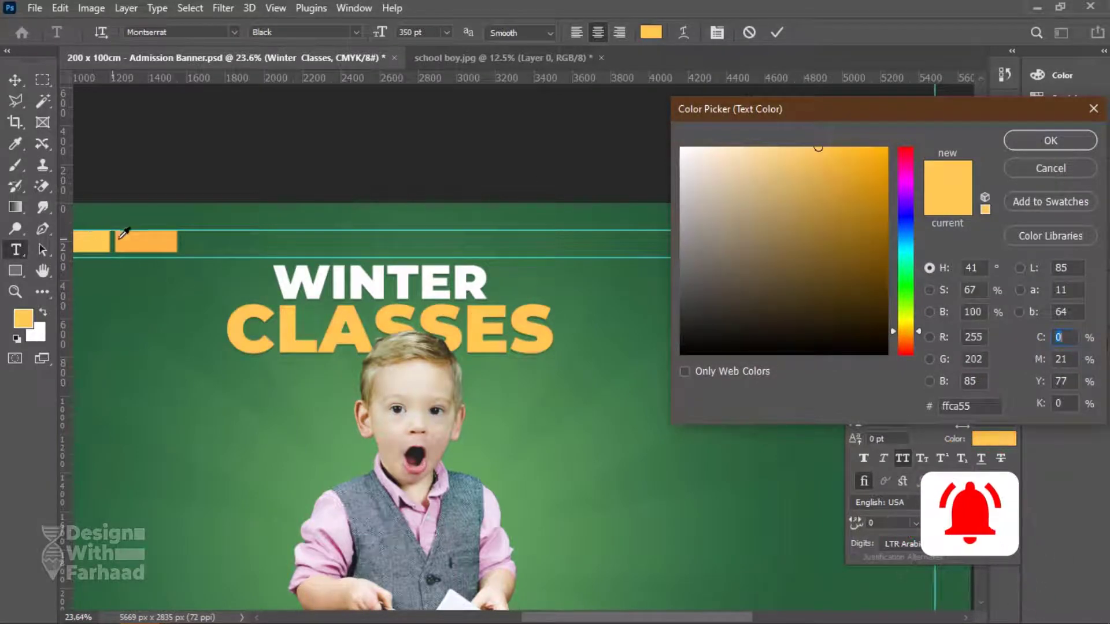
click(118, 237)
click(1045, 139)
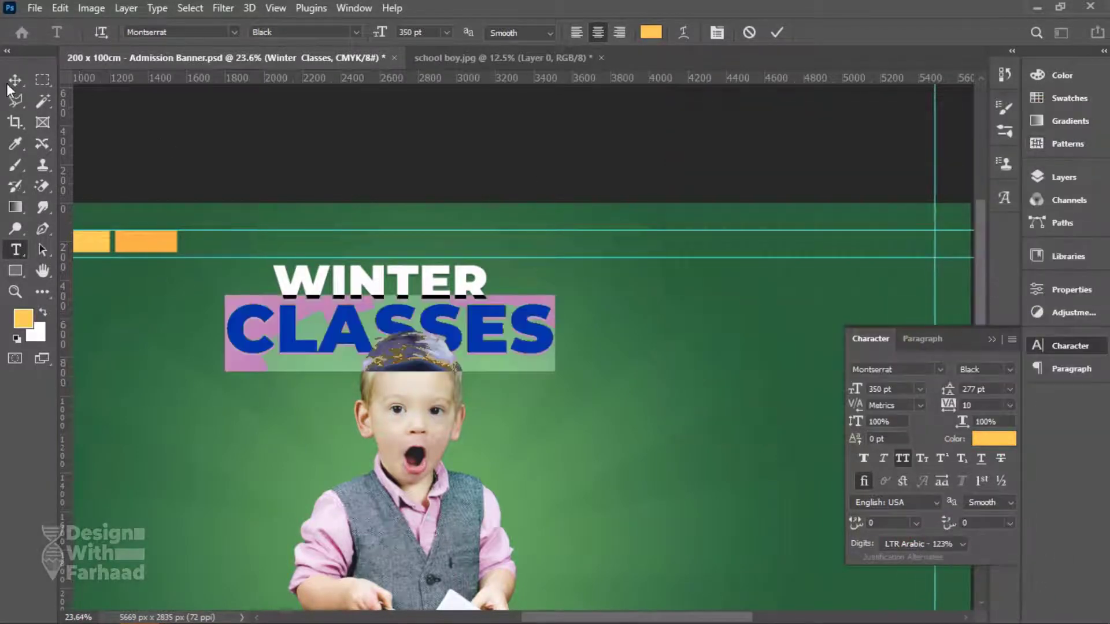
click(14, 79)
Nudge the WINTER CLASSES title slightly right and up, saving along the way.
scroll(445, 88, down, 2)
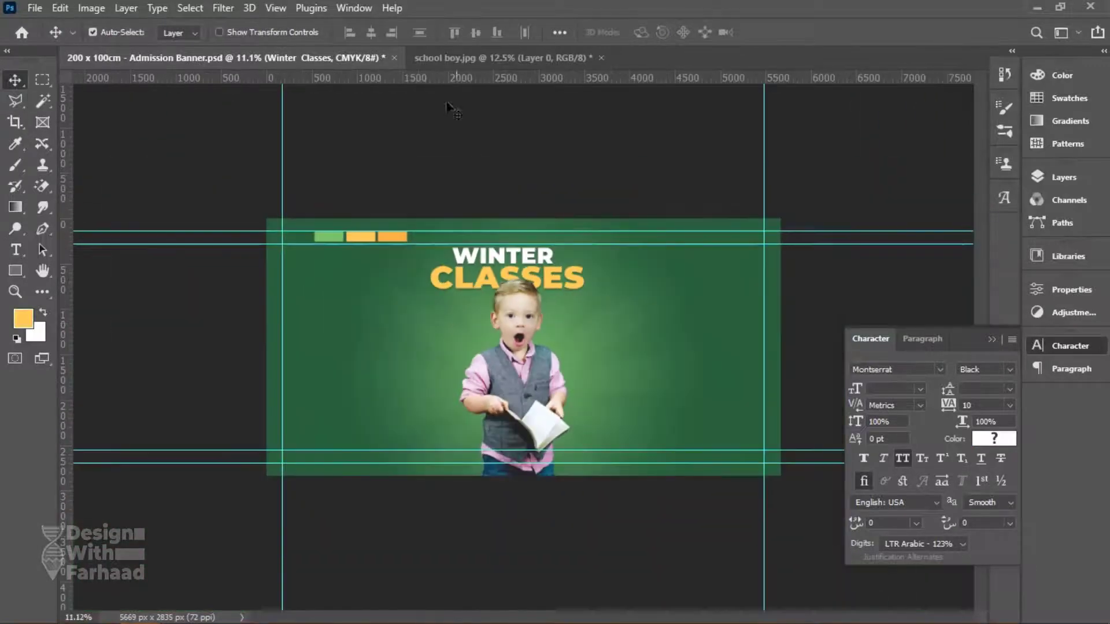
drag(537, 371, 553, 371)
key(ctrl+s)
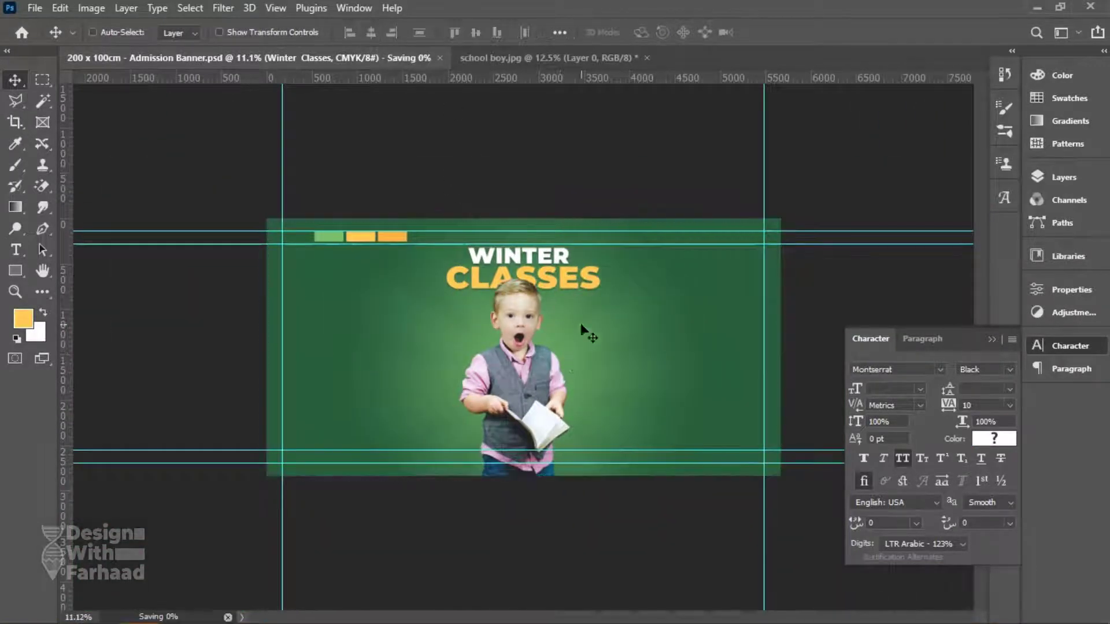
drag(561, 280, 513, 272)
Enlarge the boy layer slightly and save the document.
right_click(520, 319)
click(537, 328)
key(ctrl+t)
key(Return)
key(ctrl+s)
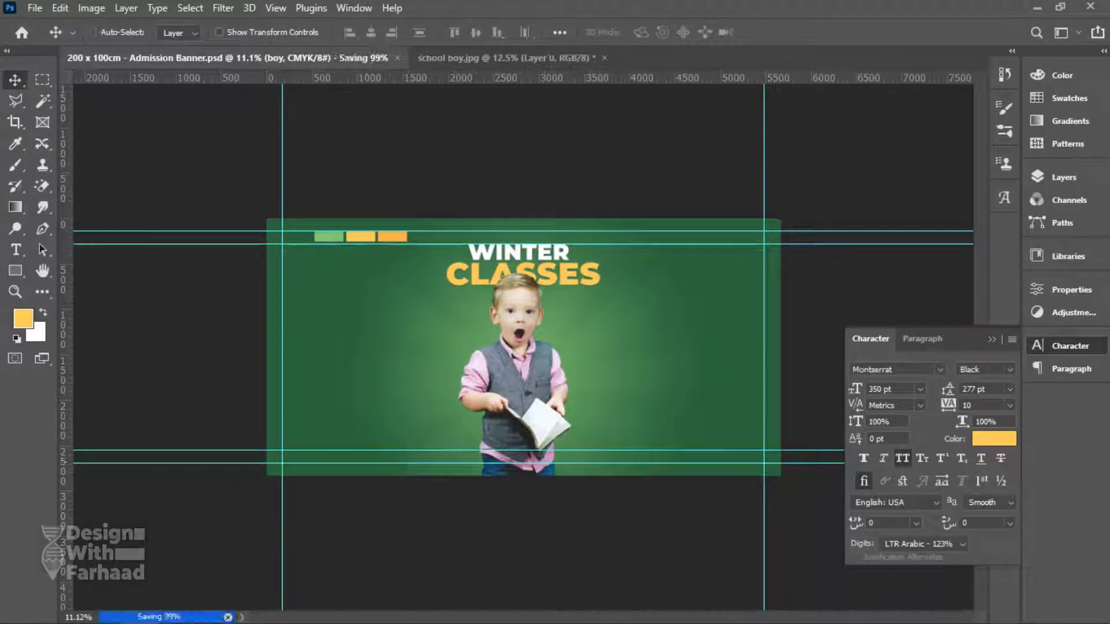
Make the Rectangle 1 background and Gradient Fill 1 layers visible, with Rectangle 1 selected.
click(1063, 177)
click(841, 340)
click(919, 341)
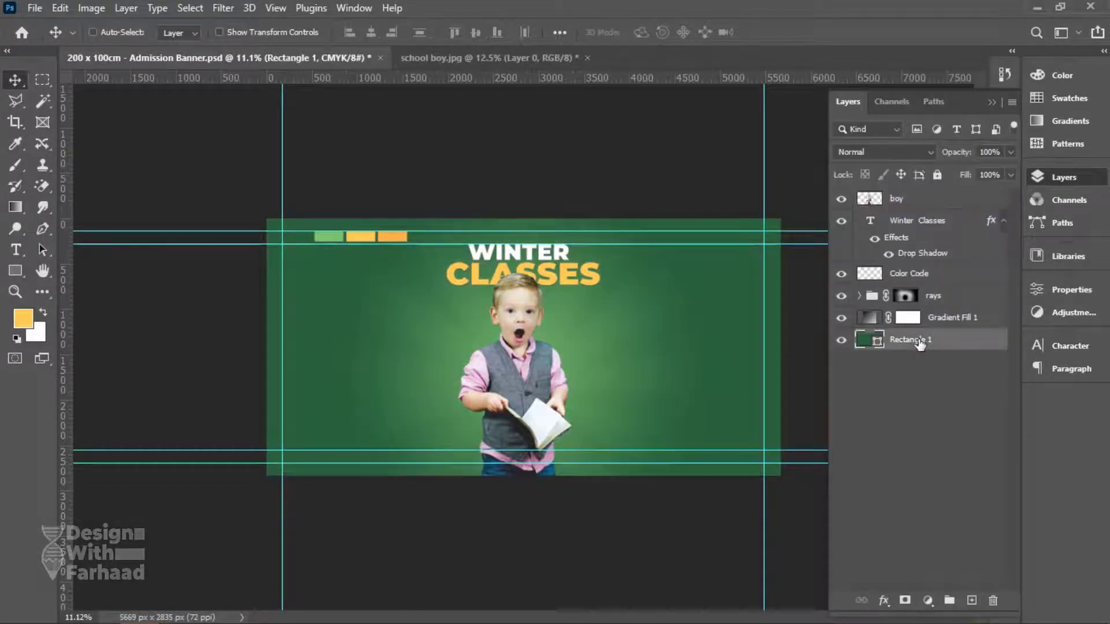
click(841, 317)
In Gradient Fill 1's gradient, change the right stop's colour to orange.
double_click(869, 318)
drag(345, 197, 821, 64)
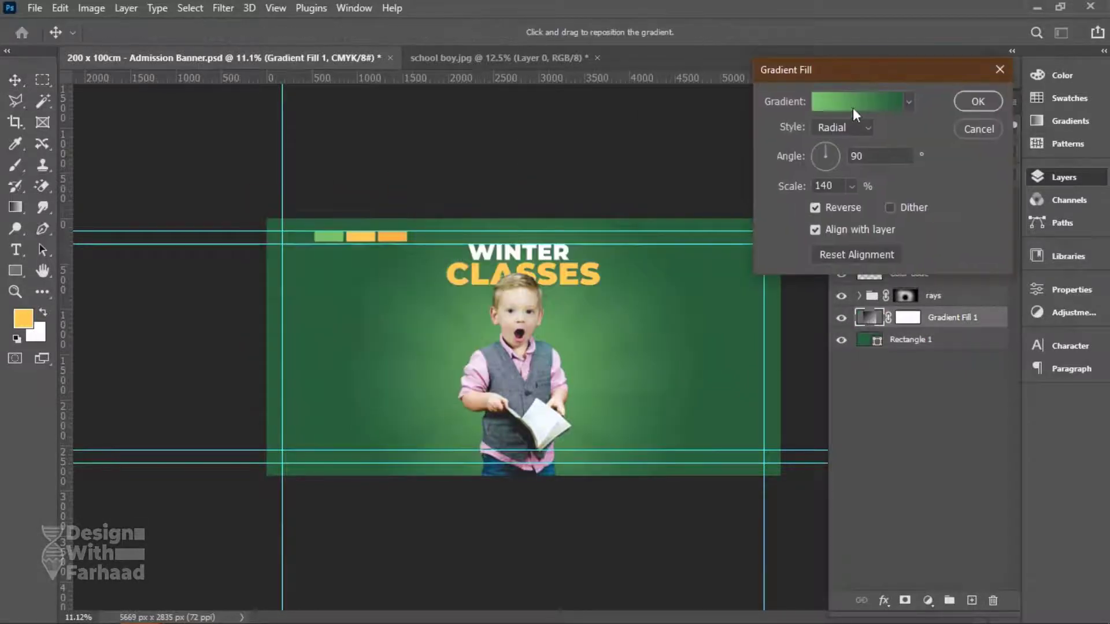
click(832, 99)
double_click(1068, 359)
click(397, 234)
click(347, 236)
click(362, 235)
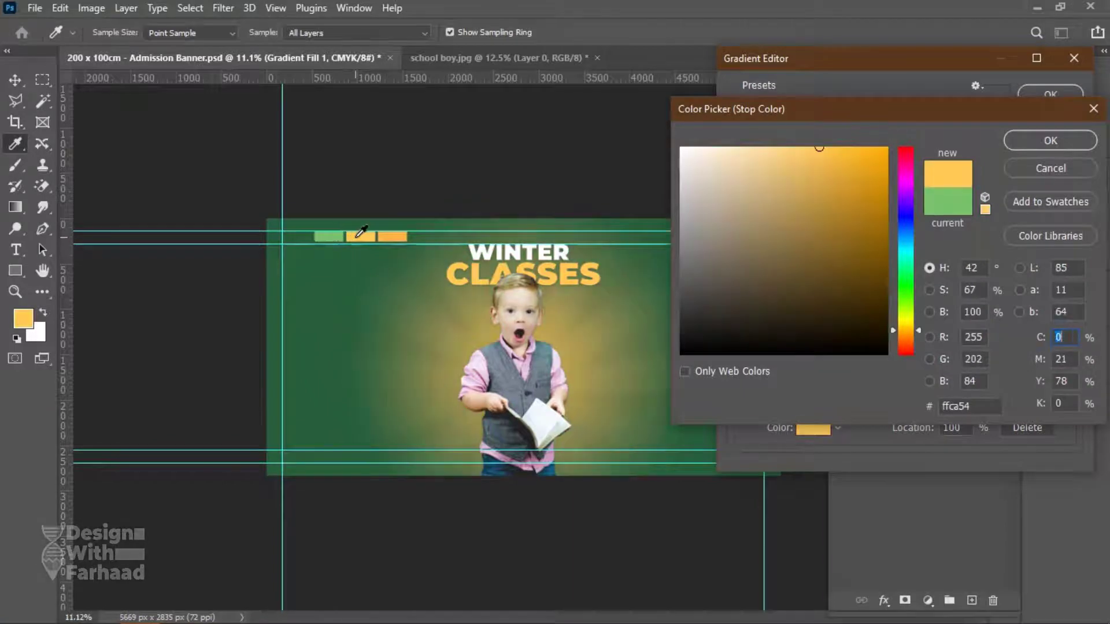
click(403, 234)
click(1045, 145)
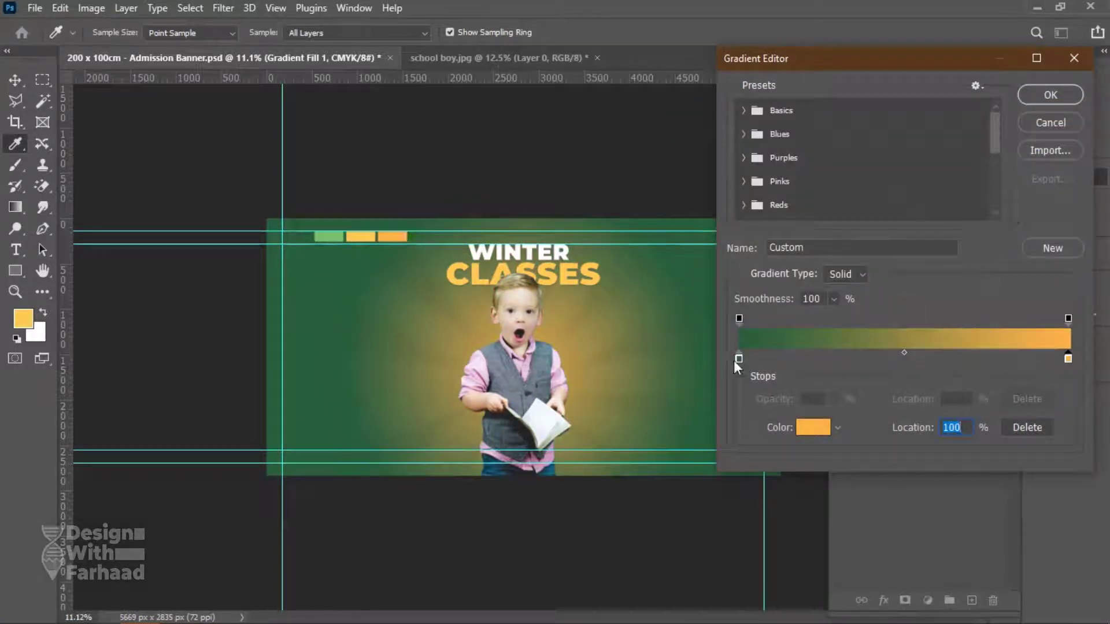
Set the left gradient stop to dark green and apply the green-to-orange gradient fill.
click(808, 425)
click(386, 237)
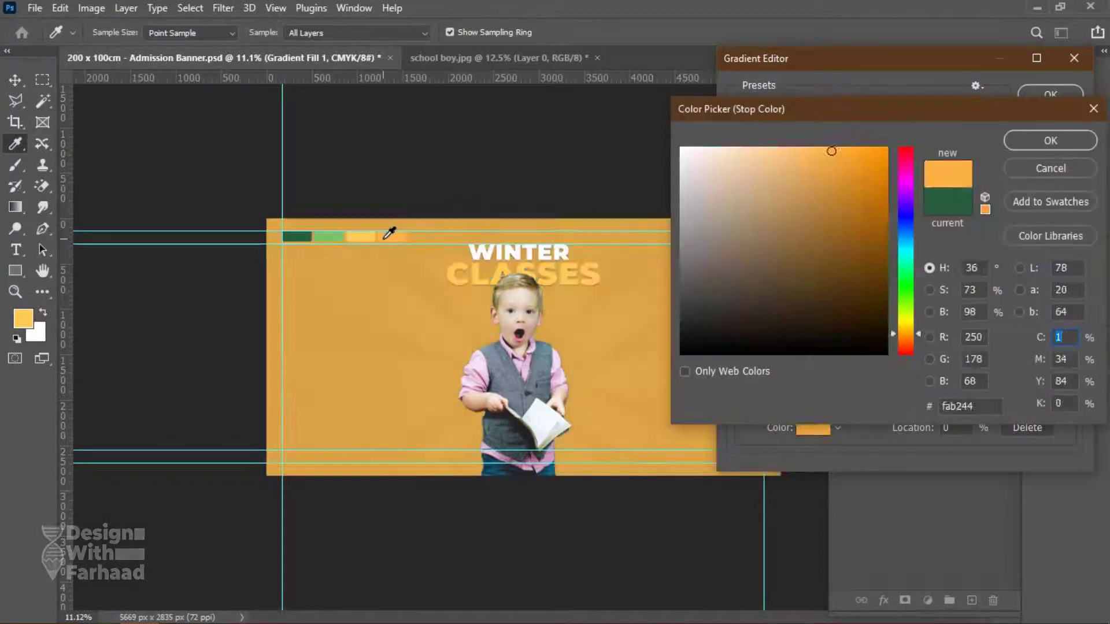
click(301, 233)
click(1043, 142)
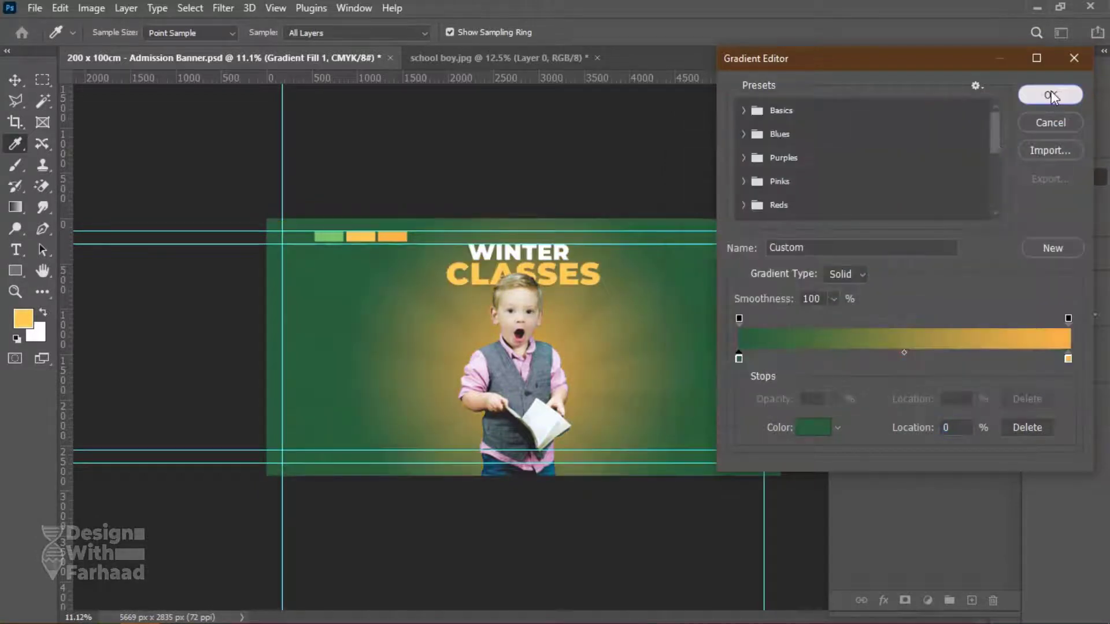
click(1051, 96)
click(977, 97)
Blend the gradient glow as Soft Light at 67%, toggling it to compare.
click(881, 152)
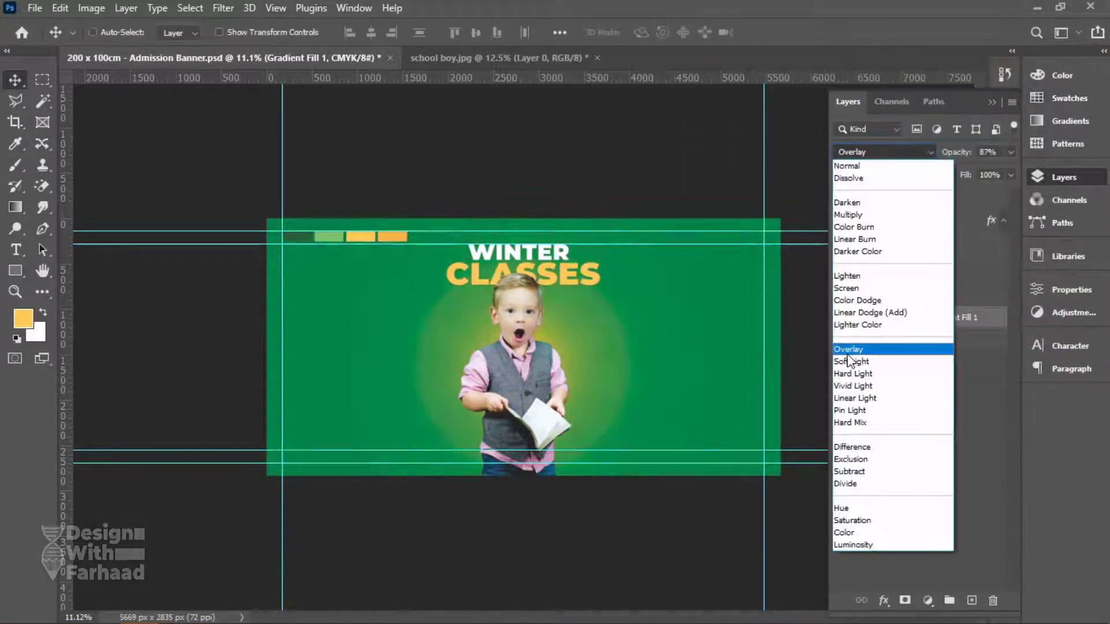
click(851, 361)
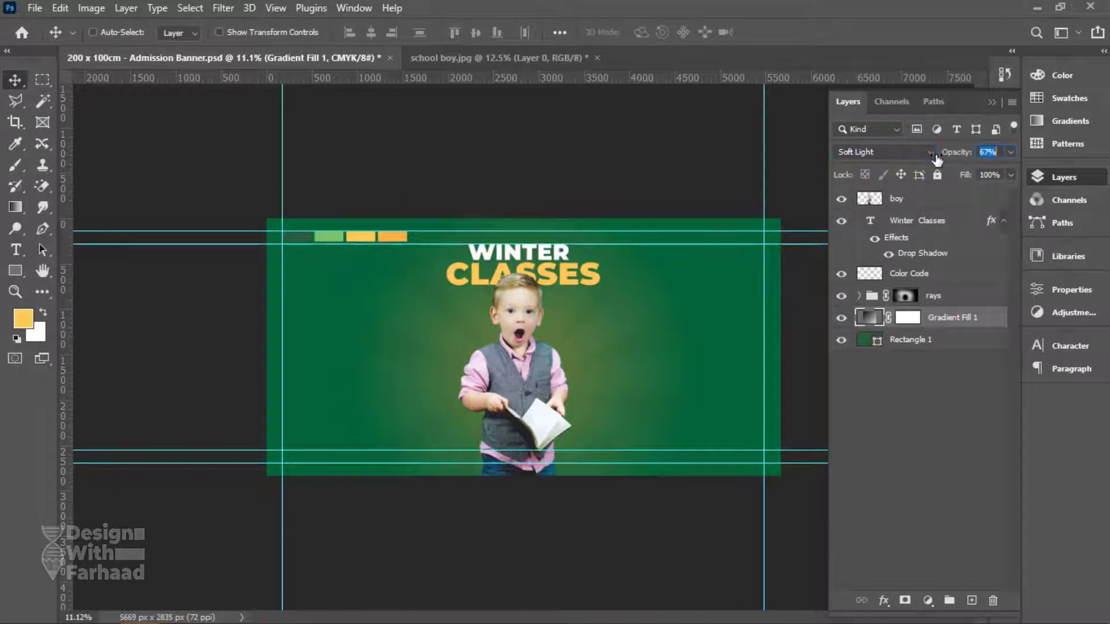
click(850, 407)
click(841, 318)
click(841, 317)
Add a Hue/Saturation adjustment with saturation +28 and save the document.
click(927, 600)
click(976, 441)
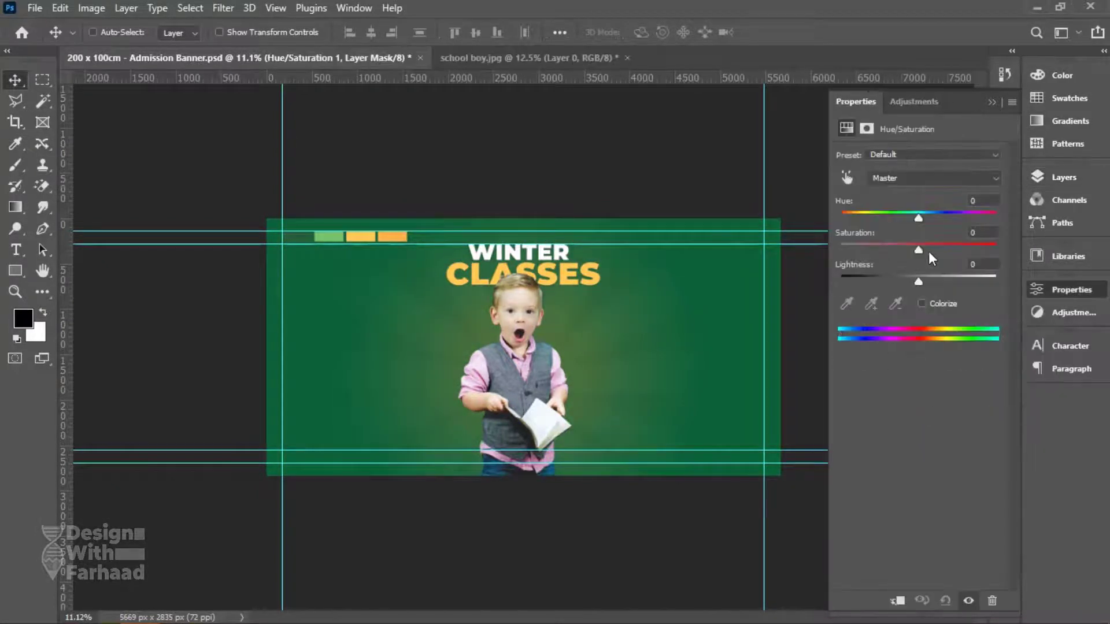
drag(940, 249, 940, 250)
click(1064, 177)
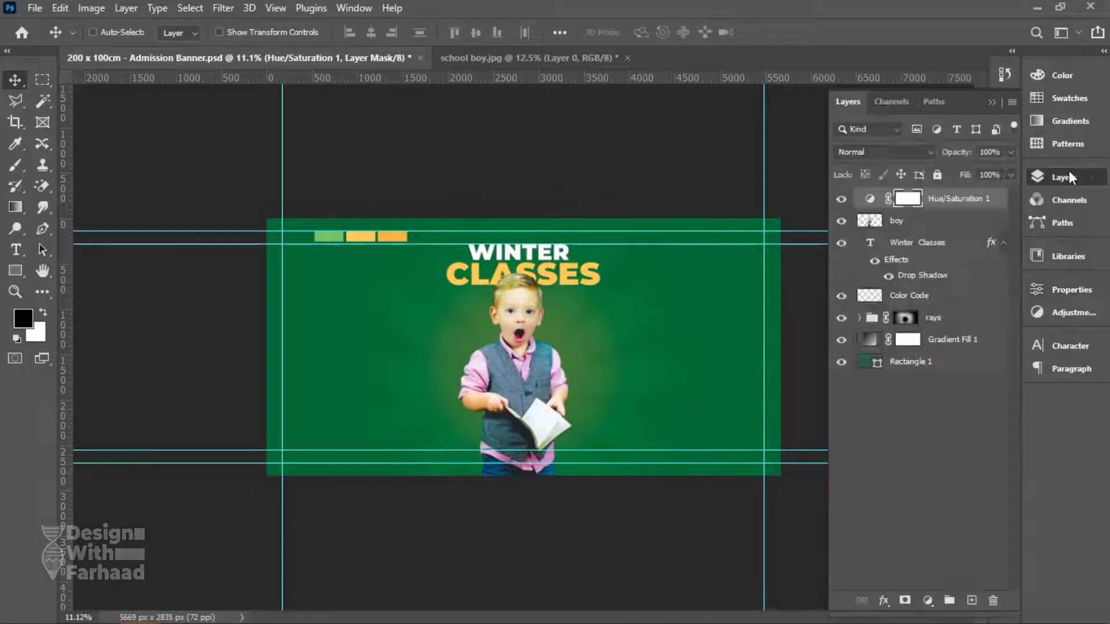
click(1063, 177)
key(ctrl+s)
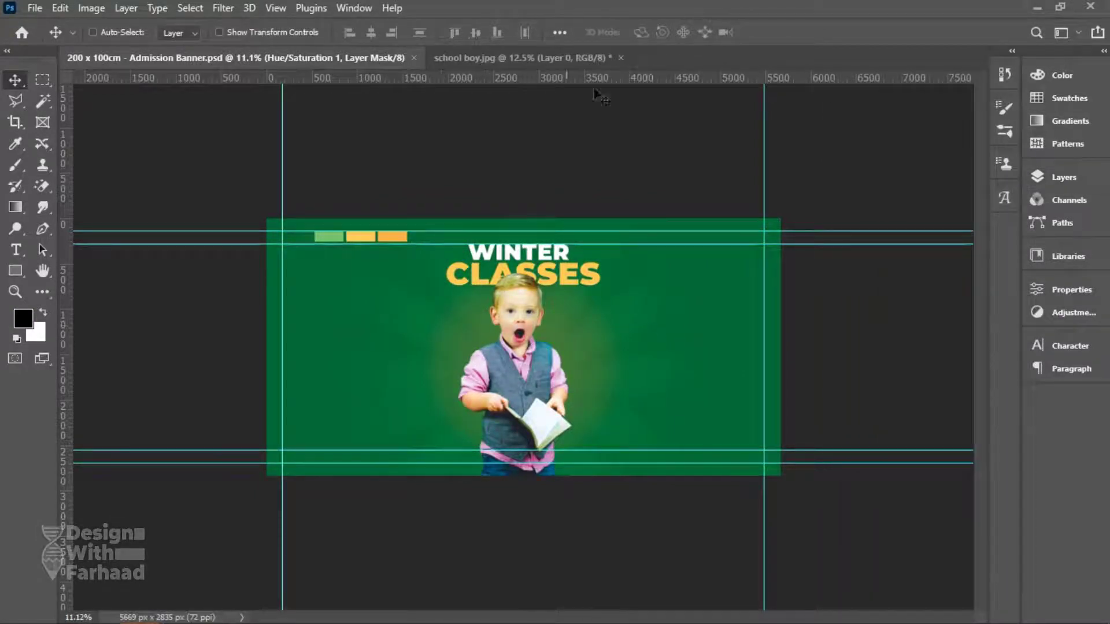
Close school boy.jpg without saving changes.
click(601, 57)
click(620, 58)
click(547, 245)
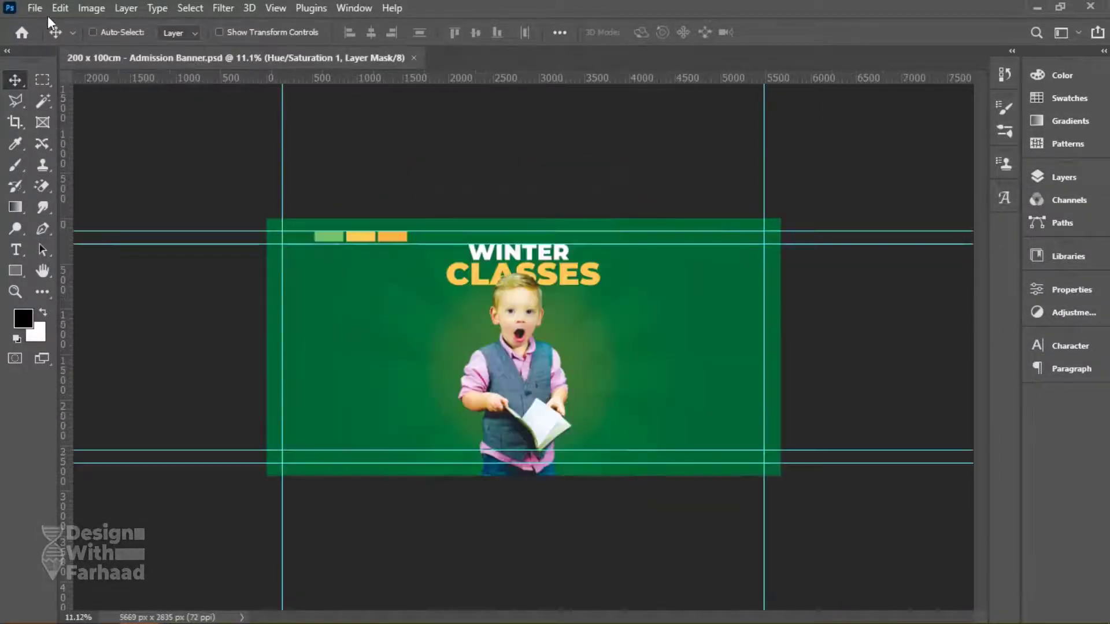
Select Assets 1–4, book01, design elements (1), dna, light and open book for placing.
click(523, 619)
click(195, 200)
ctrl+click(370, 200)
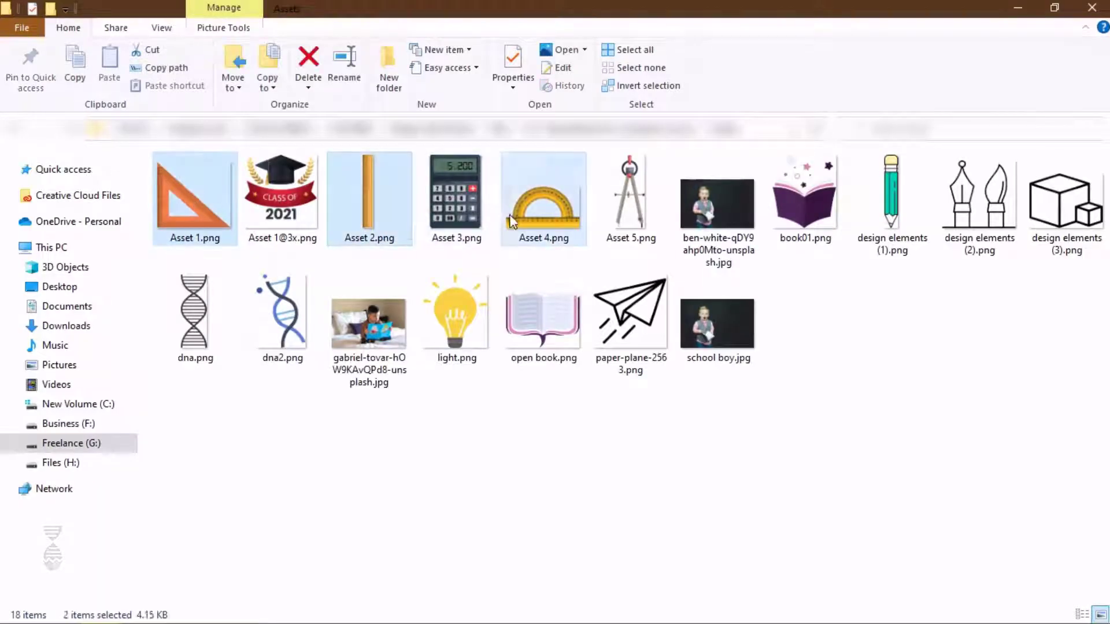
ctrl+shift+click(520, 214)
ctrl+click(804, 199)
ctrl+click(891, 199)
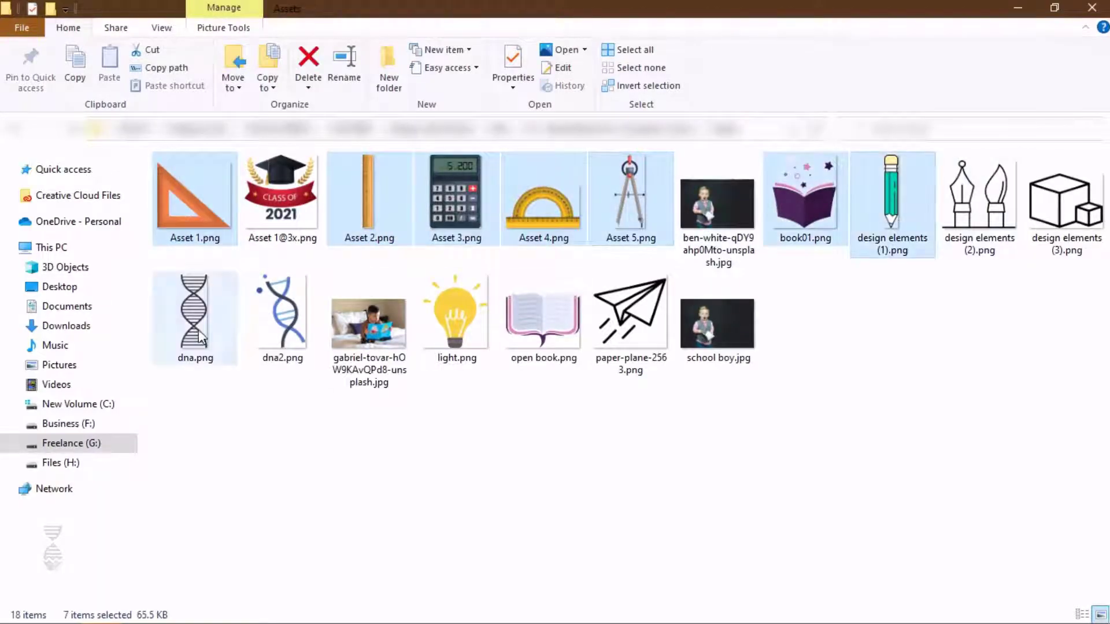
ctrl+click(195, 315)
ctrl+click(457, 315)
ctrl+click(541, 338)
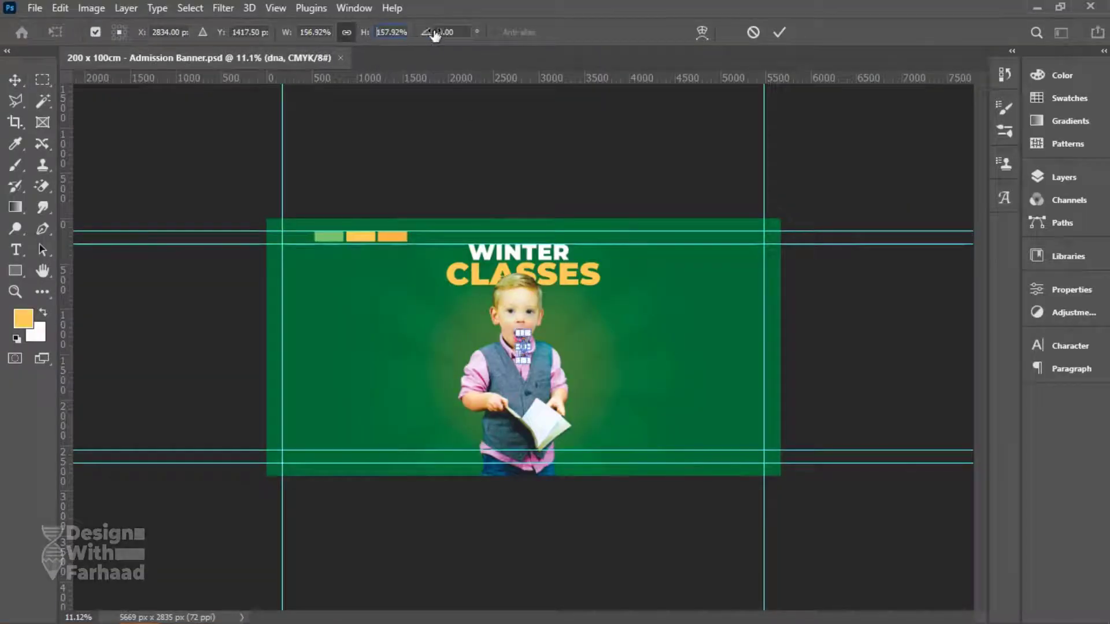
Place the dna and light bulb graphics, each scaled to 350%.
drag(541, 39, 559, 39)
text(350)
key(Return)
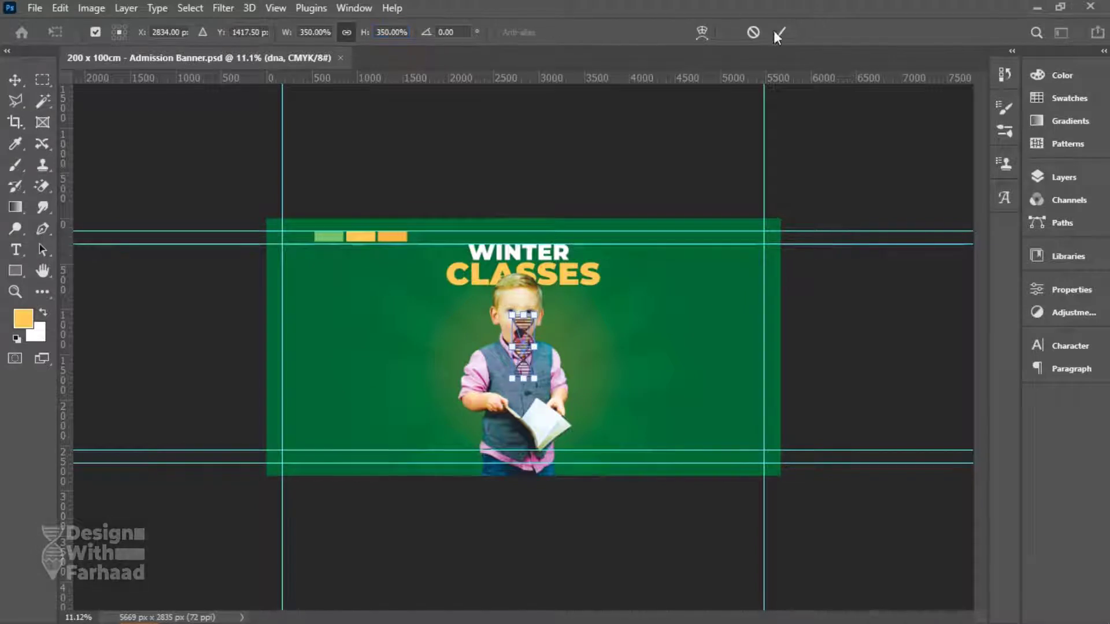
click(778, 32)
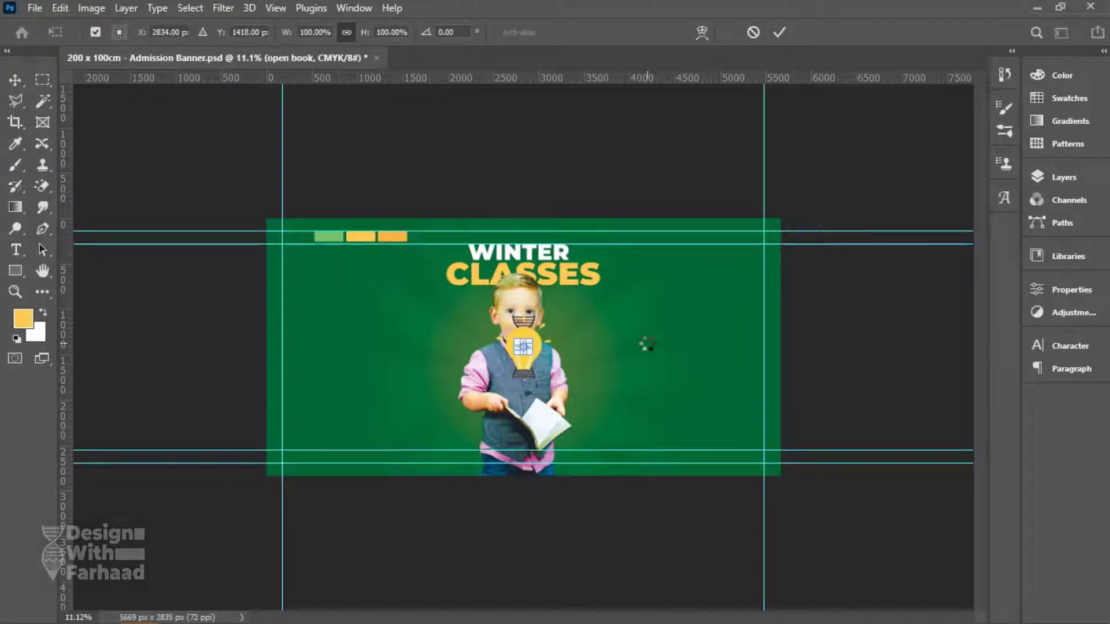
click(300, 27)
text(350)
key(Return)
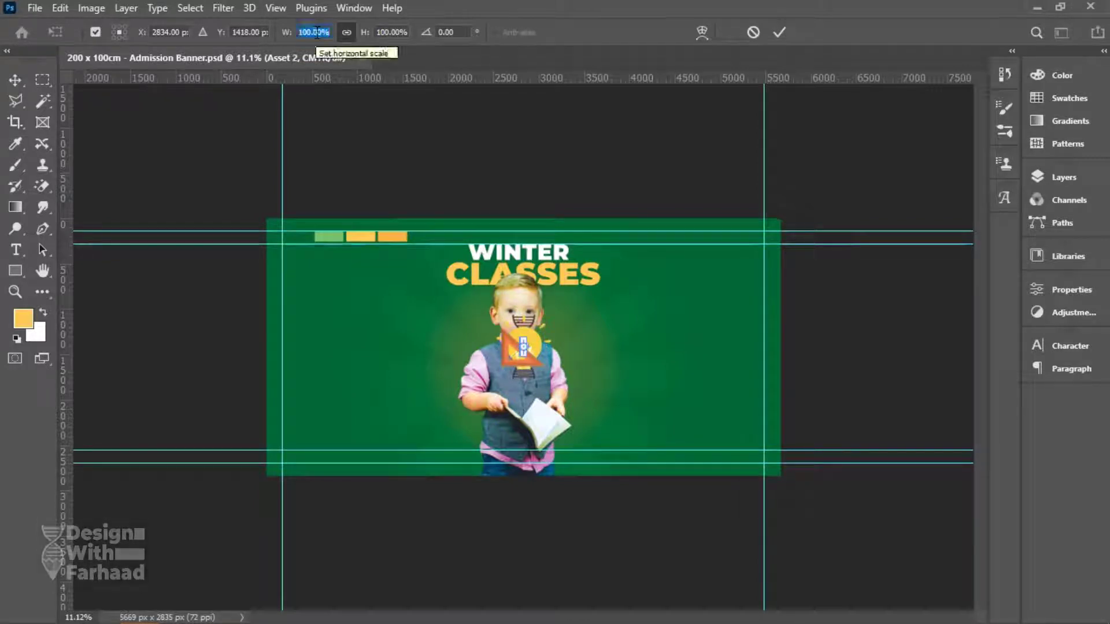
Place the book graphics and the design elements (1) pencil, each at 350%.
click(558, 363)
text(350)
key(Return)
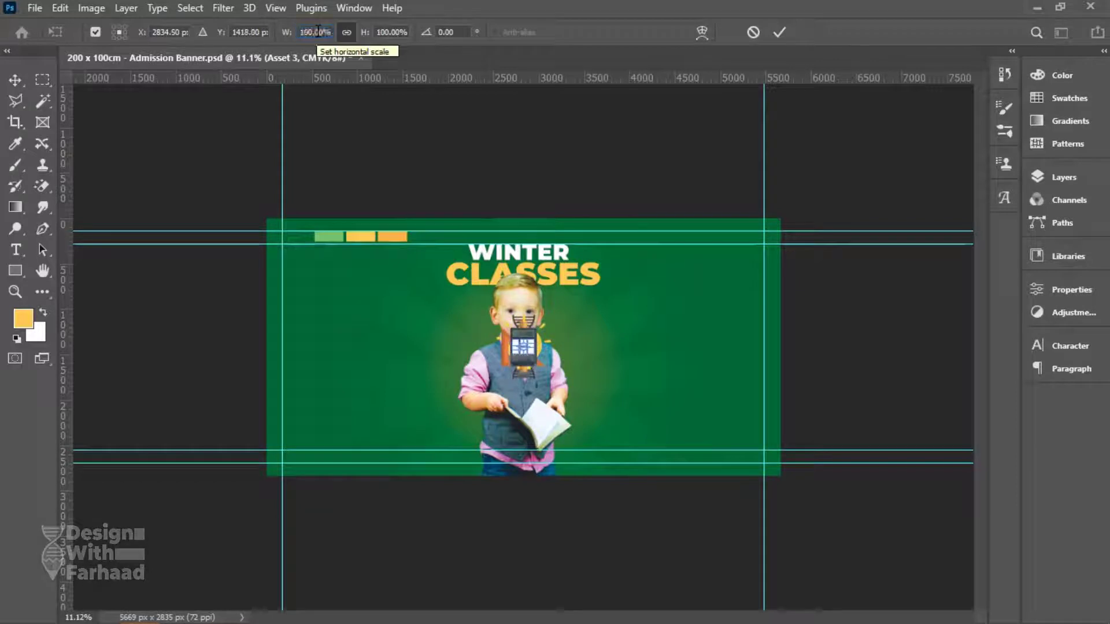
key(Return)
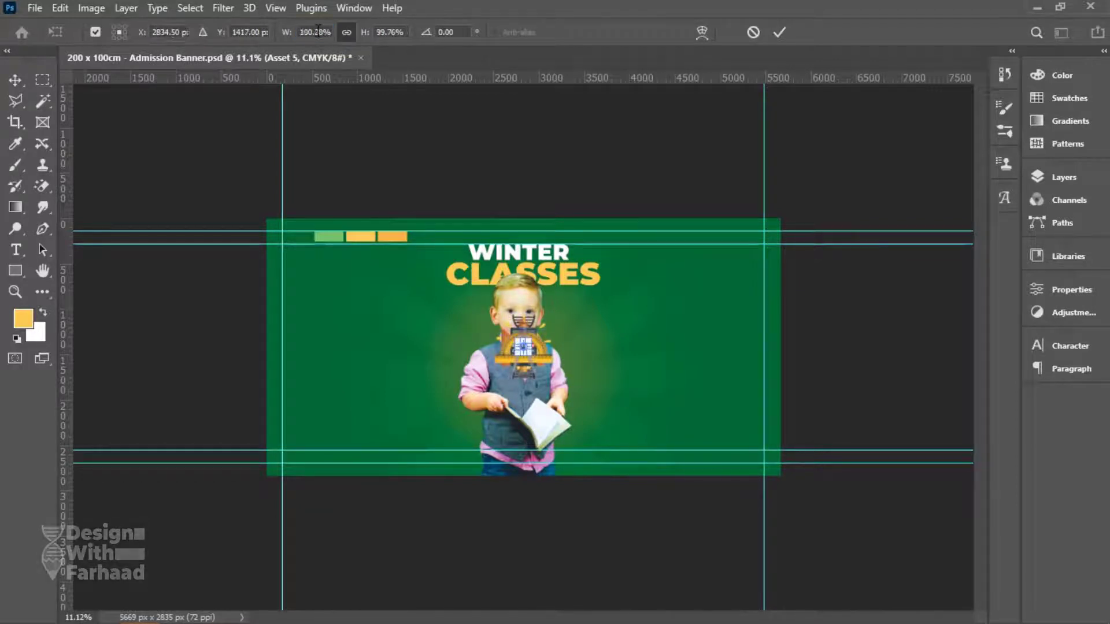
text(350)
key(Return)
text(350)
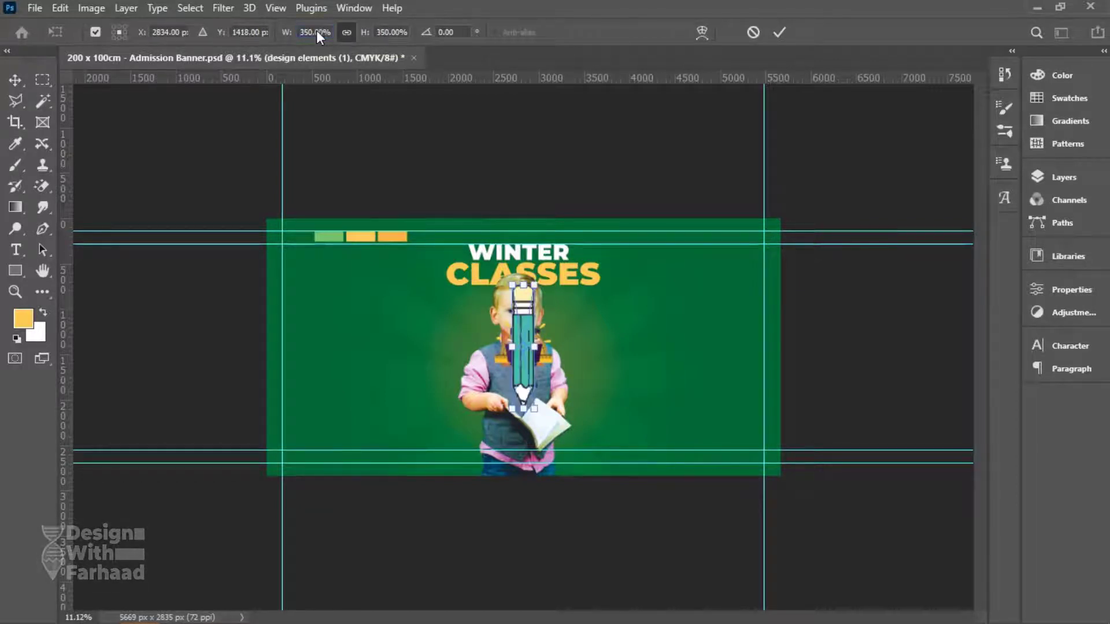
key(Return)
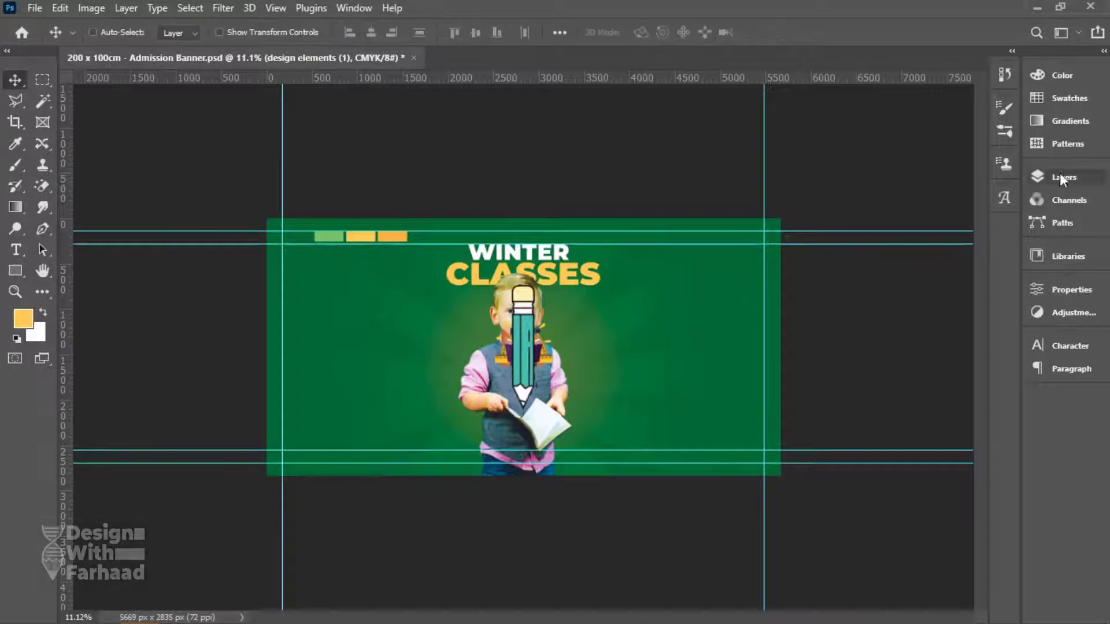
Move the pencil left of the boy, narrow and tilt it diagonally, then set it beside CLASSES.
click(1062, 177)
drag(523, 347, 662, 345)
scroll(662, 345, up, 2)
click(924, 198)
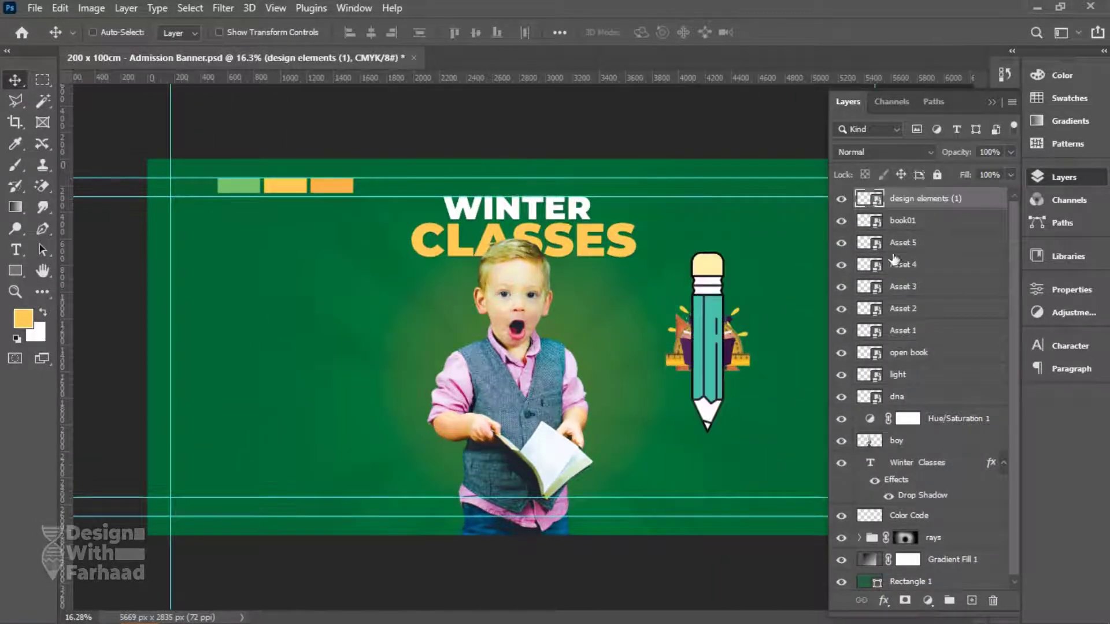
drag(714, 333, 362, 319)
key(ctrl+t)
drag(384, 253, 370, 277)
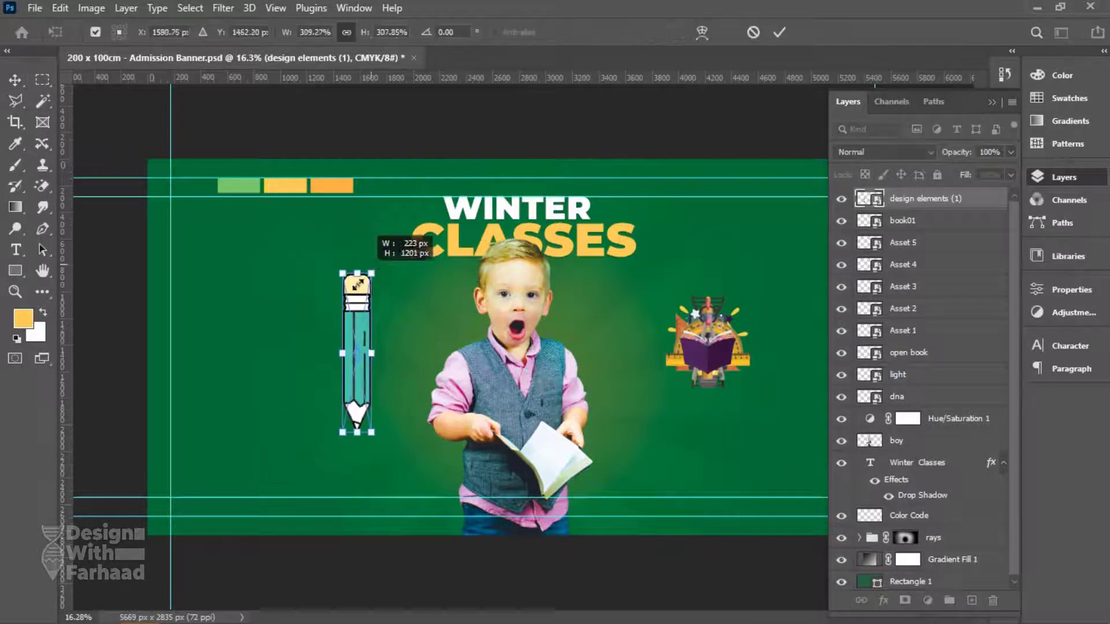
mouse_move(401, 330)
mouse_down()
mouse_move(342, 309)
mouse_move(326, 346)
mouse_up()
drag(399, 399, 370, 370)
key(Return)
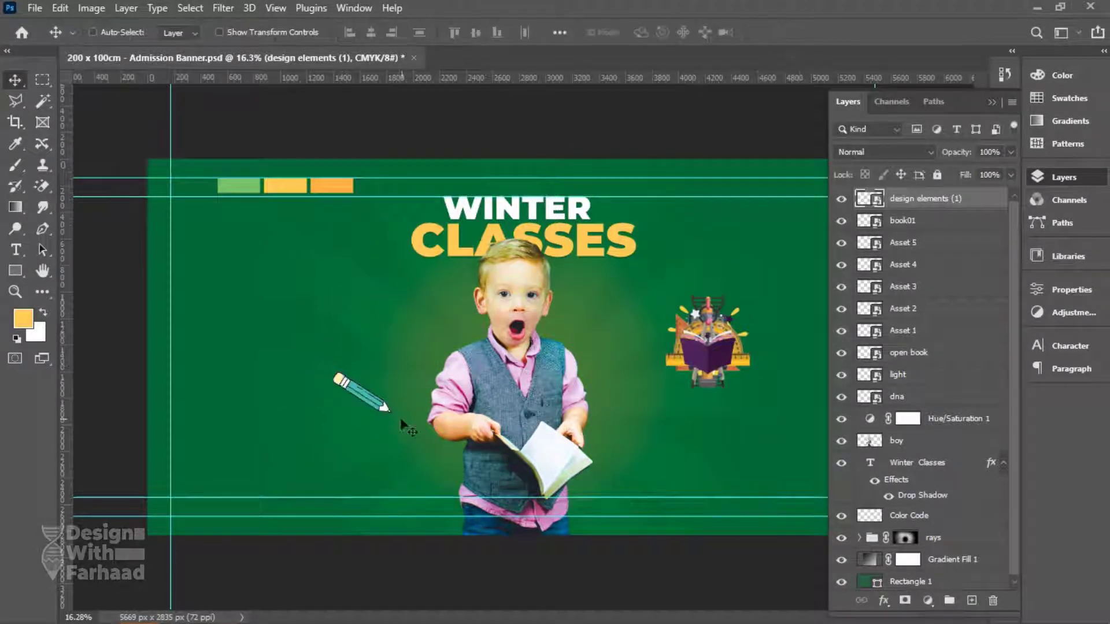
drag(401, 403, 408, 276)
Spread the open book, calculator, compass and protractor around the boy's left side.
drag(715, 356, 360, 374)
ctrl+click(639, 368)
drag(640, 368, 396, 459)
drag(711, 295, 639, 414)
right_click(706, 367)
click(733, 370)
drag(710, 356, 305, 279)
Move the ruler to the lower left and tilt it diagonally.
right_click(692, 347)
click(712, 351)
right_click(717, 341)
click(734, 345)
drag(717, 347, 269, 376)
key(ctrl+t)
key(Return)
drag(315, 431, 324, 425)
Resize the open book, reposition protractor and bulb, and rotate the dna about 50°.
right_click(708, 341)
click(725, 347)
drag(708, 341, 671, 260)
key(ctrl+t)
key(Return)
drag(617, 307, 630, 344)
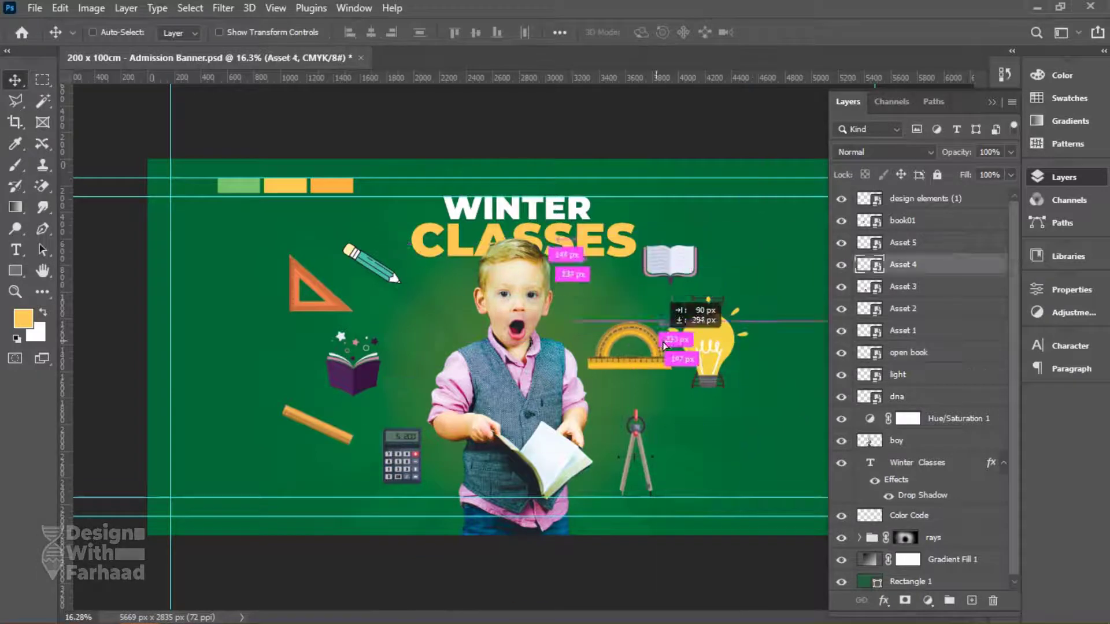
drag(708, 341, 711, 421)
key(ctrl+t)
drag(731, 370, 746, 404)
key(Return)
Scale all the icon layers together in toward the centre.
key(ctrl+alt+a)
key(ctrl+t)
drag(813, 499, 736, 462)
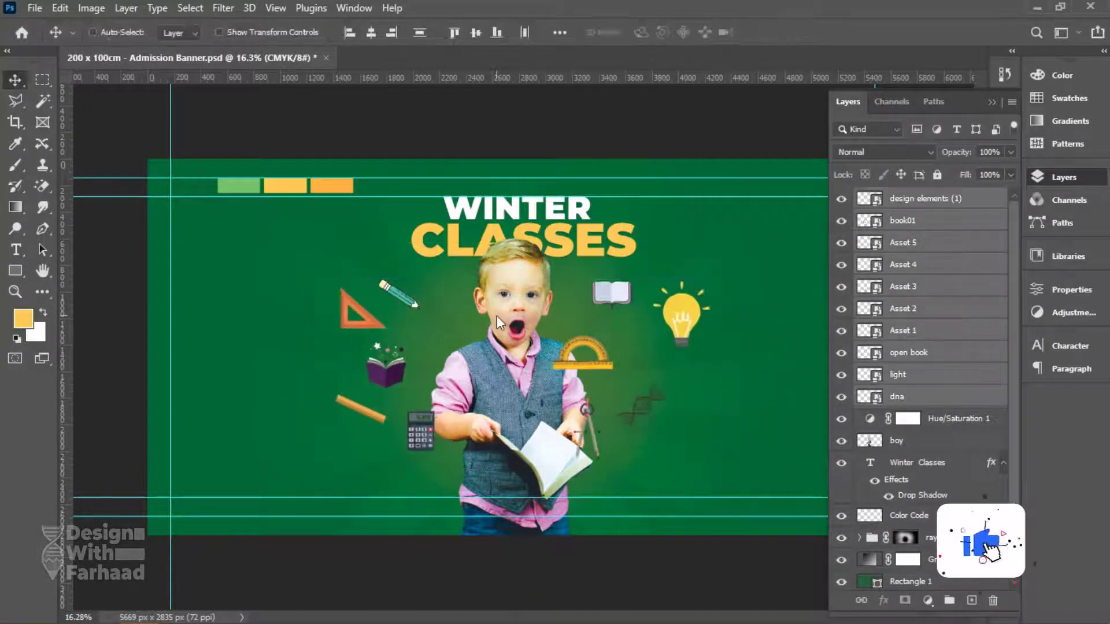
key(Return)
Rearrange the calculator, white book, bulb and protractor around the boy.
click(903, 308)
right_click(426, 438)
click(451, 439)
drag(421, 428, 317, 416)
drag(611, 292, 439, 459)
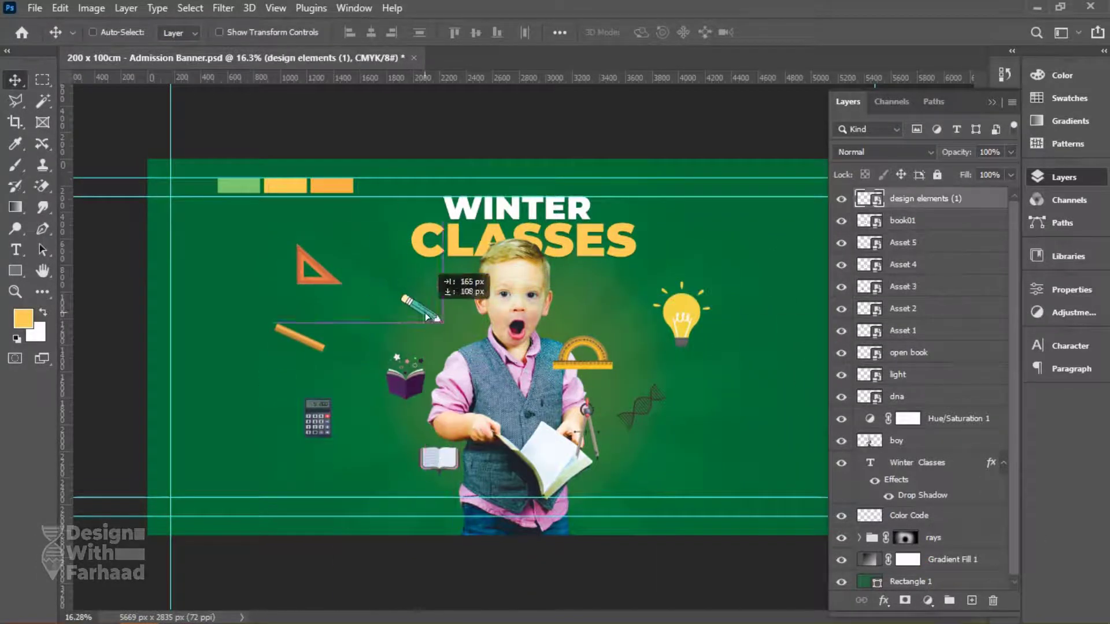
drag(682, 312, 617, 292)
right_click(609, 356)
click(622, 361)
drag(583, 352, 656, 364)
Reposition the dna, compass, calculator, ruler and triangle icons.
ctrl+click(646, 420)
ctrl+click(656, 369)
drag(646, 421, 665, 422)
drag(587, 434, 615, 486)
drag(317, 416, 350, 459)
drag(300, 338, 327, 376)
drag(346, 266, 341, 298)
ctrl+click(623, 314)
Scale all icons together slightly smaller toward the centre.
key(ctrl+alt+a)
key(ctrl+t)
drag(681, 508, 653, 486)
key(Return)
Fine-tune positions of the dna, books, calculator, ruler, triangle and pencil.
drag(665, 359, 708, 346)
drag(433, 457, 717, 432)
mouse_move(393, 385)
mouse_down()
mouse_move(400, 393)
mouse_move(398, 375)
mouse_up()
drag(373, 454, 429, 467)
drag(350, 375, 345, 434)
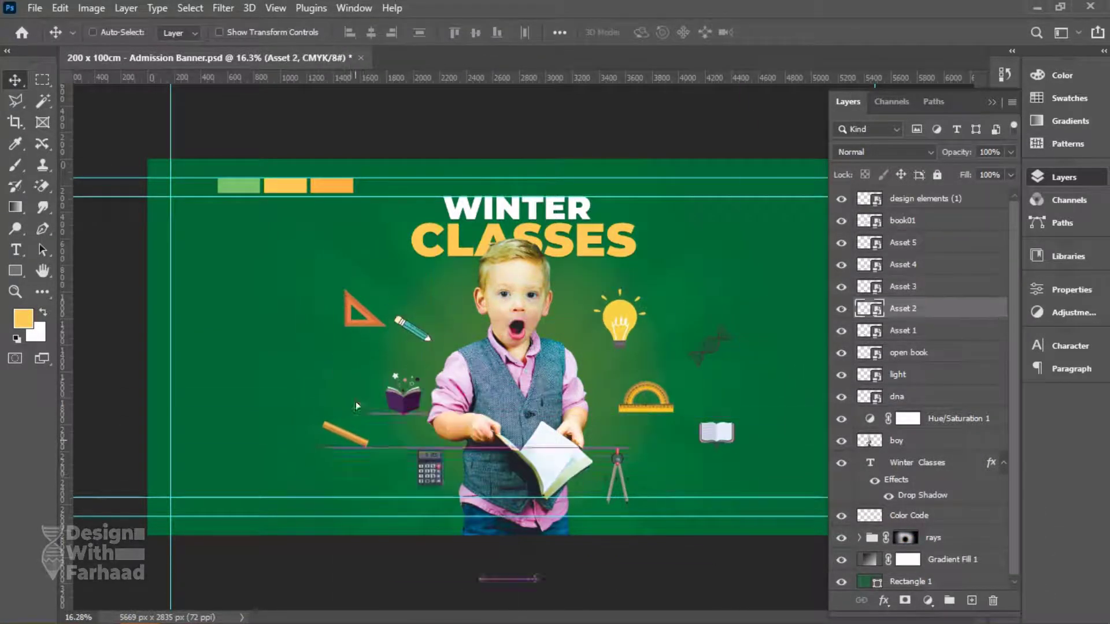
drag(364, 309, 338, 301)
drag(436, 312, 416, 303)
Group the icon layers and name the group 'elements'.
key(ctrl+g)
double_click(902, 198)
text(elements)
key(Return)
Tint the icons green with a colorized Hue/Saturation adjustment, raising saturation.
click(884, 152)
click(927, 600)
click(945, 449)
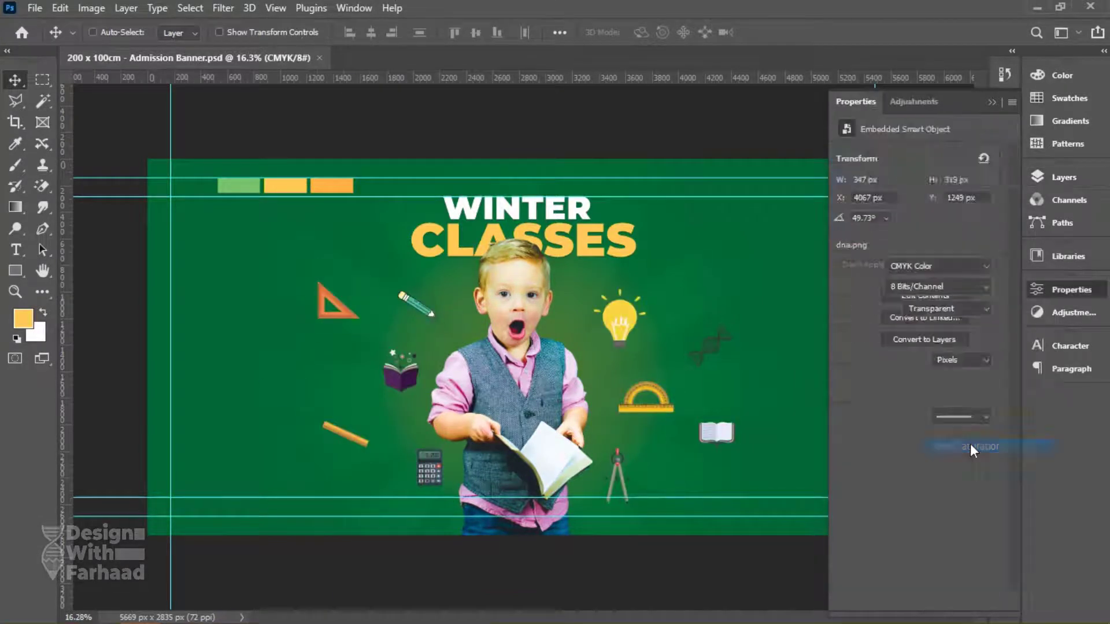
click(896, 600)
click(921, 304)
drag(879, 249, 952, 250)
drag(858, 218, 894, 221)
Add a Gradient Fill layer over the icons and set its blend mode, ending at Color Dodge.
click(1053, 180)
click(903, 219)
click(927, 601)
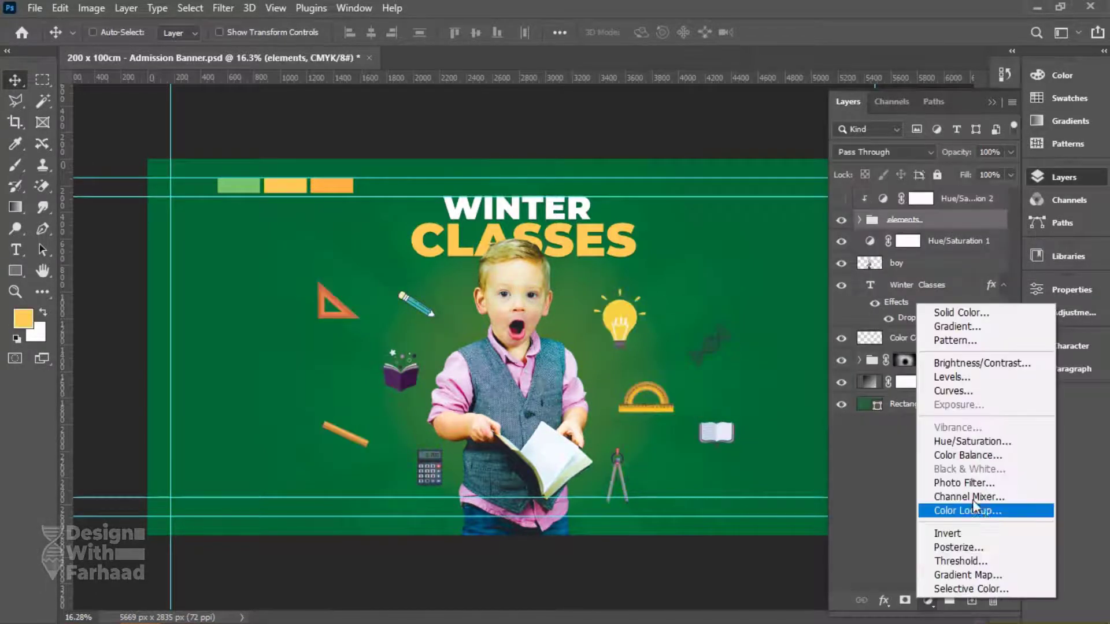
click(963, 327)
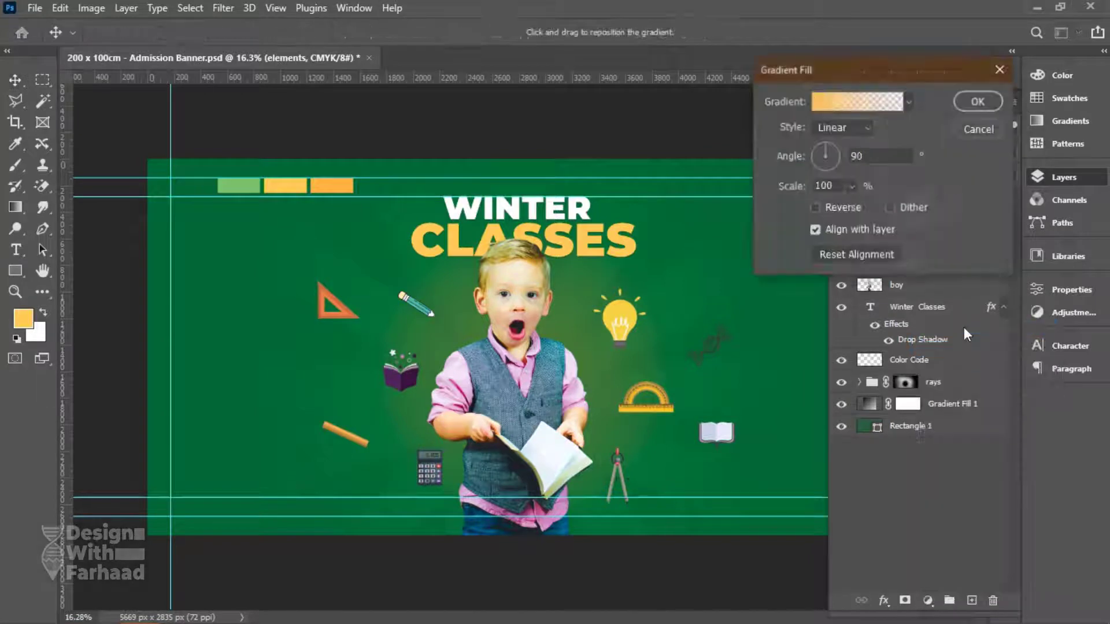
click(908, 101)
click(977, 102)
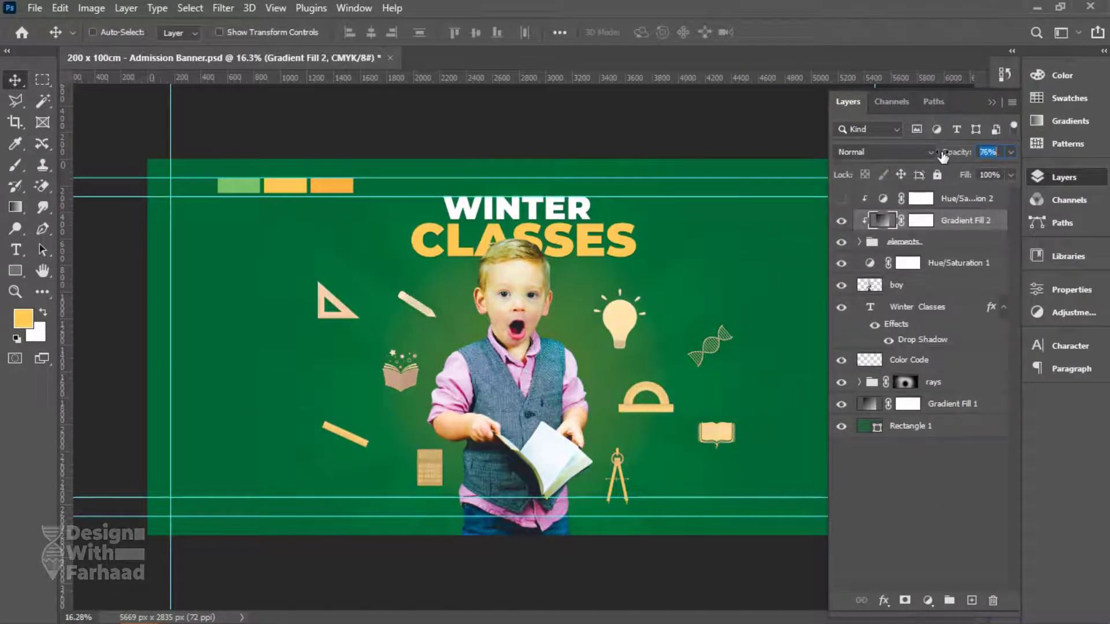
click(881, 152)
click(864, 543)
key(Up)
key(Up)
key(Up)
key(Up)
key(Up)
key(Up)
key(Up)
key(Up)
key(Up)
key(Up)
key(Up)
key(Up)
key(Up)
key(Up)
key(Up)
key(Up)
key(Up)
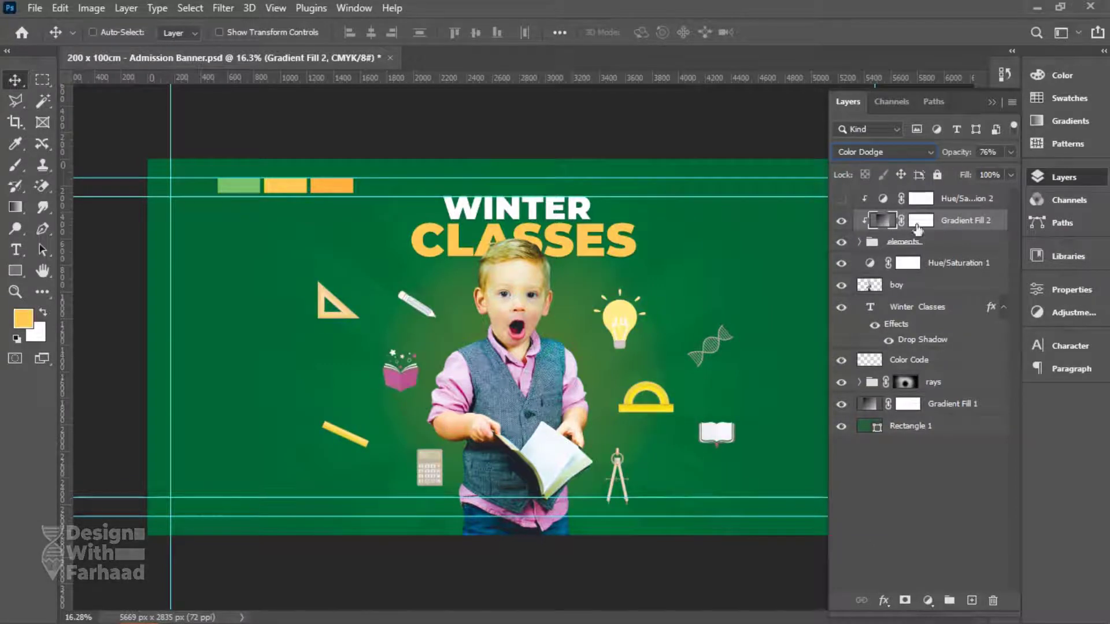
Set the Hue/Saturation 2 adjustment's blend mode to Saturation.
click(920, 198)
click(882, 151)
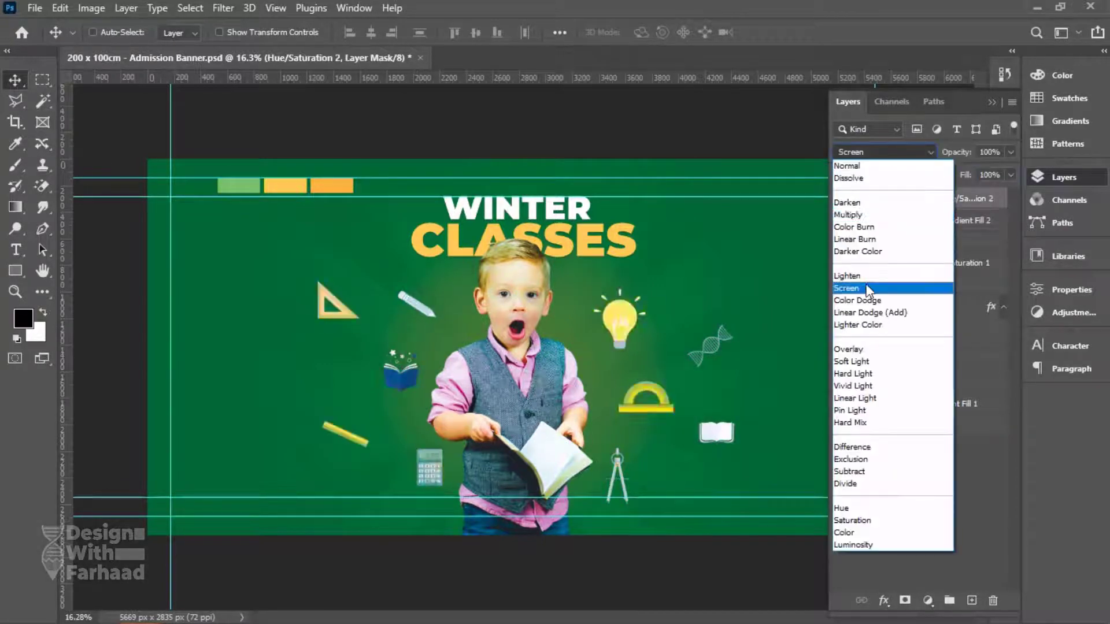
click(851, 520)
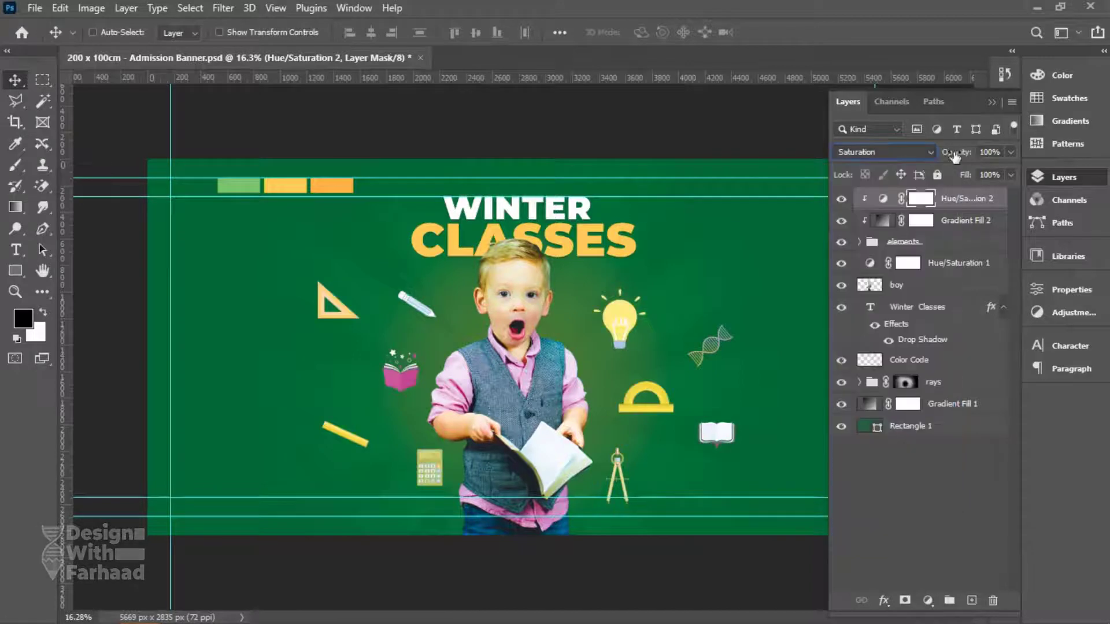
Group the tint, gradient and icon layers as 'Elements' at 56% opacity, placed below the boy.
shift+click(941, 247)
key(ctrl+g)
double_click(903, 197)
text(Elements)
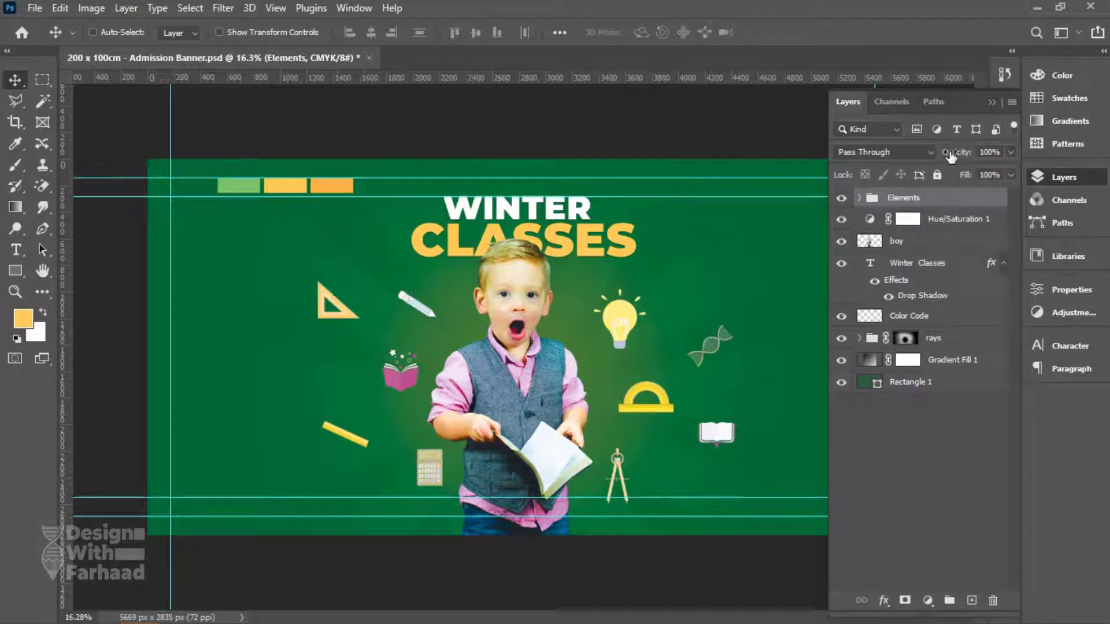
drag(951, 156, 922, 156)
drag(605, 371, 615, 366)
drag(903, 197, 903, 182)
Select the boy layer together with the Elements group and save the file.
click(908, 198)
click(918, 225)
shift+click(902, 242)
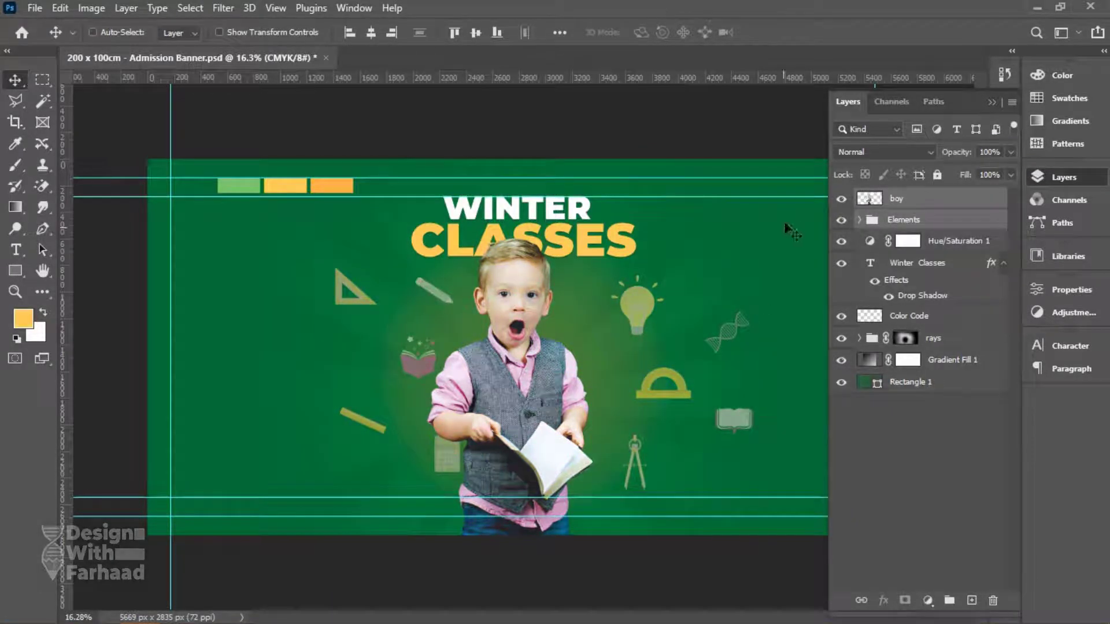
key(ctrl+s)
Scale the Elements icons to about 80%, lower their fill to 60%, and save again.
click(911, 220)
key(ctrl+t)
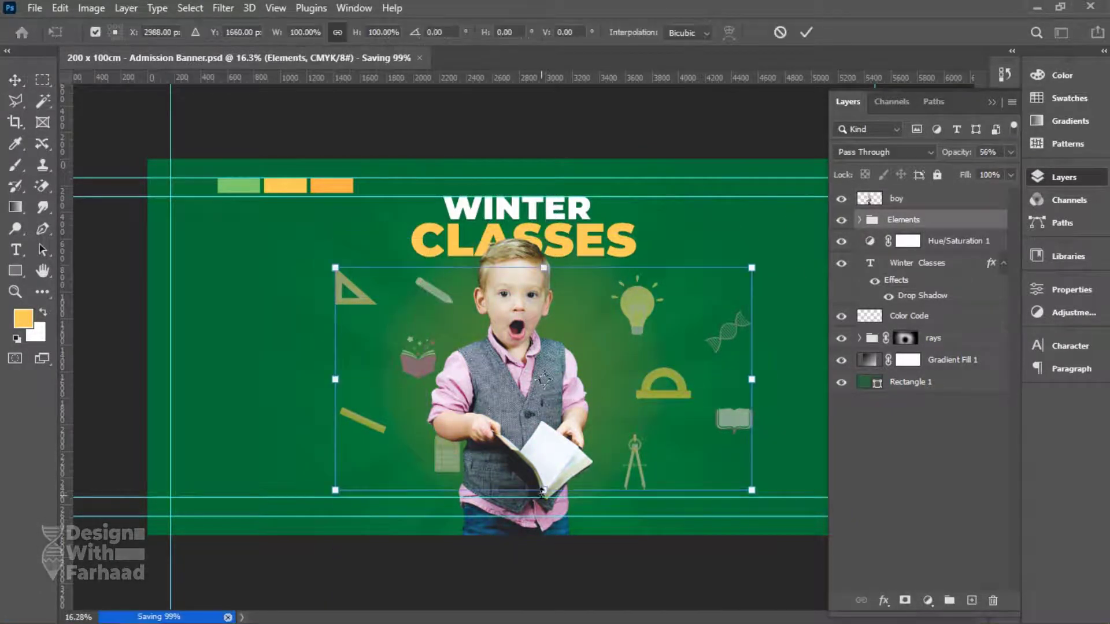
drag(546, 448, 518, 411)
key(Return)
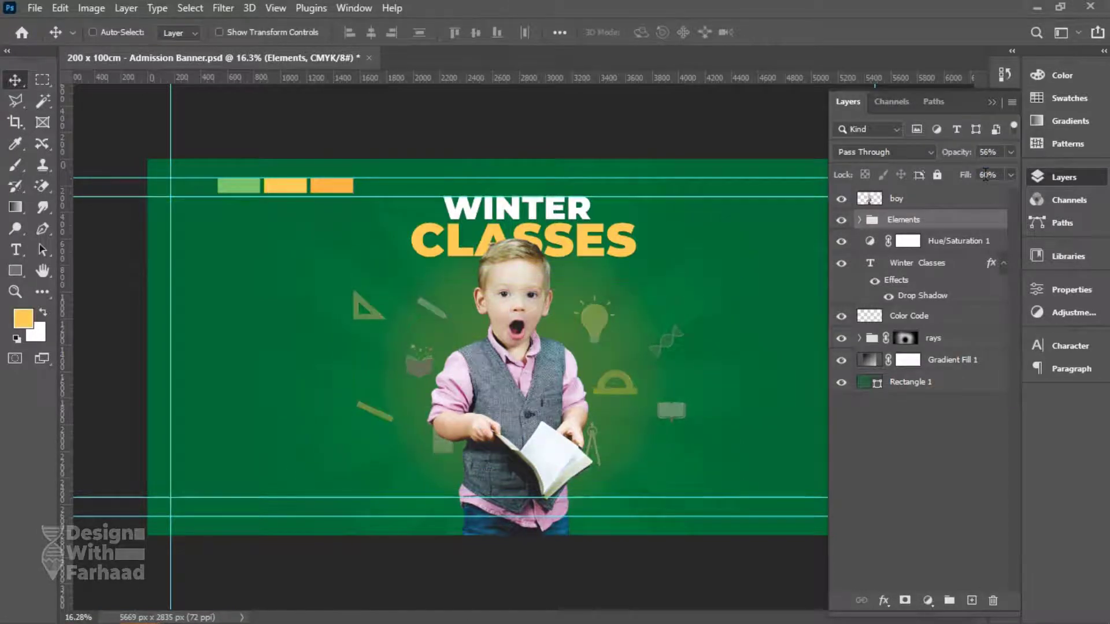
key(shift+6)
key(ctrl+s)
click(1093, 175)
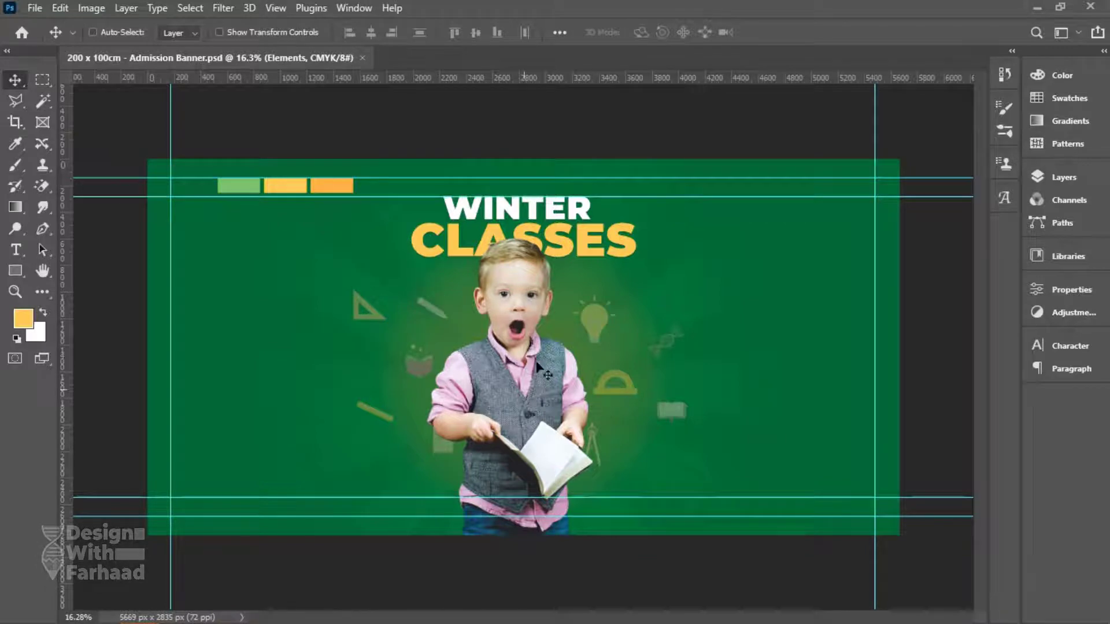
Move the new layer beneath the boy, pick a green foreground, and offset it behind him.
click(1063, 176)
drag(902, 198, 920, 228)
click(24, 318)
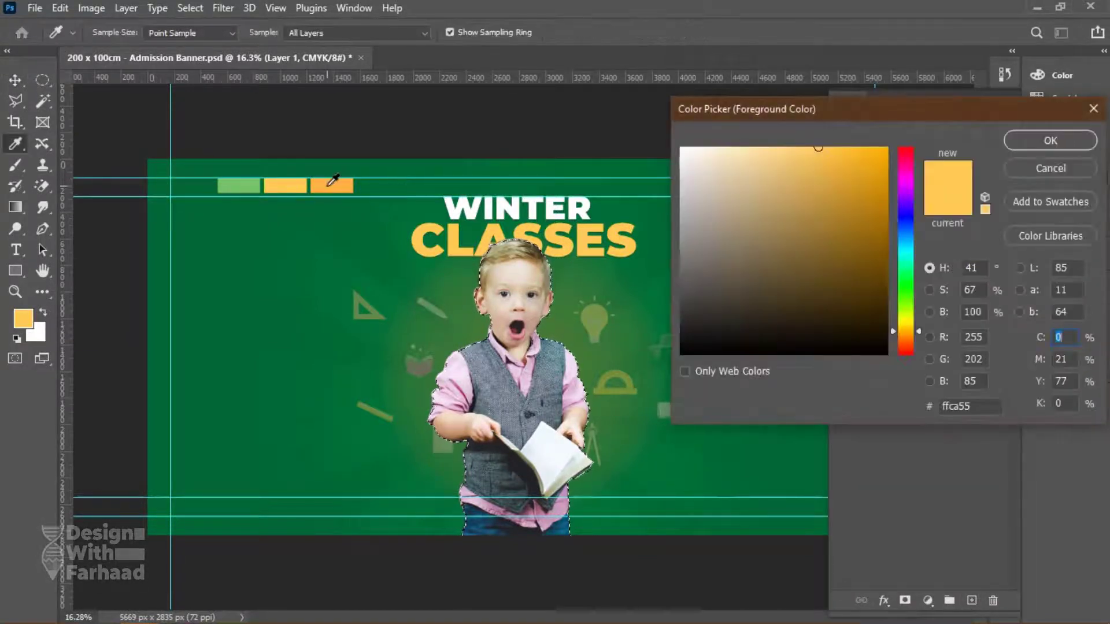
click(244, 185)
click(1050, 141)
key(v)
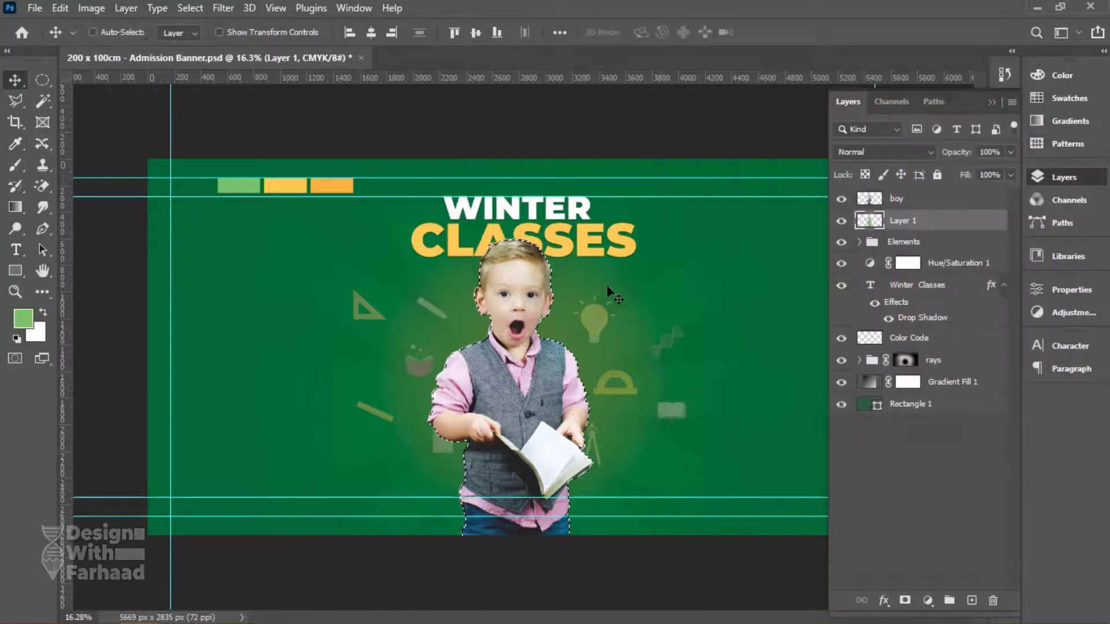
drag(536, 312, 500, 288)
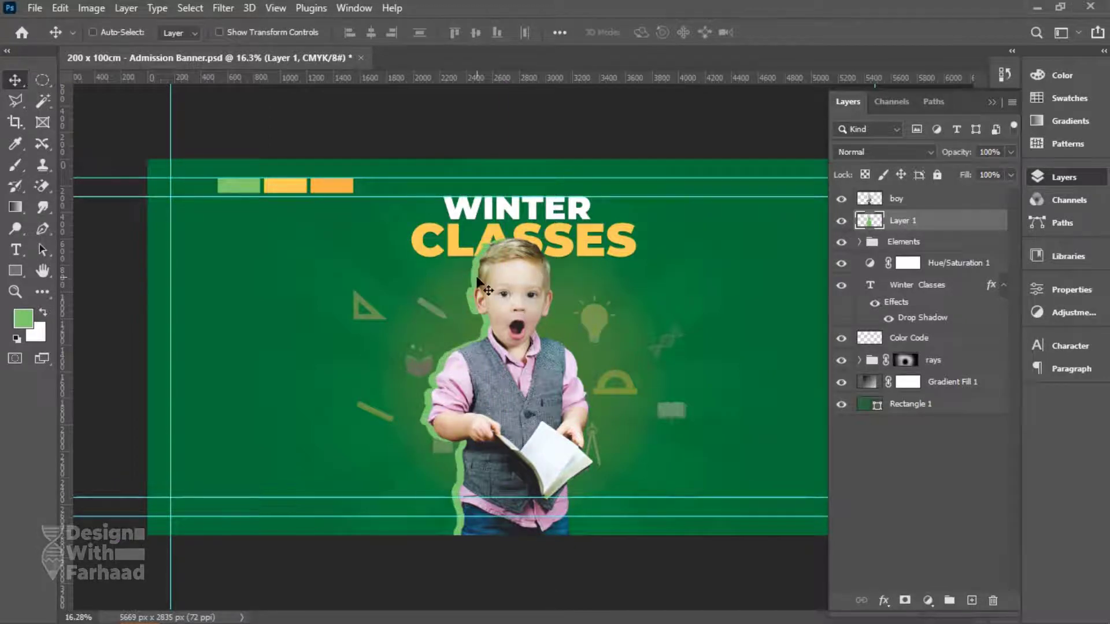
Fill the glow behind the boy with a dark green sampled from the banner.
click(23, 318)
click(193, 185)
key(Return)
key(alt+BackSpace)
key(ctrl+d)
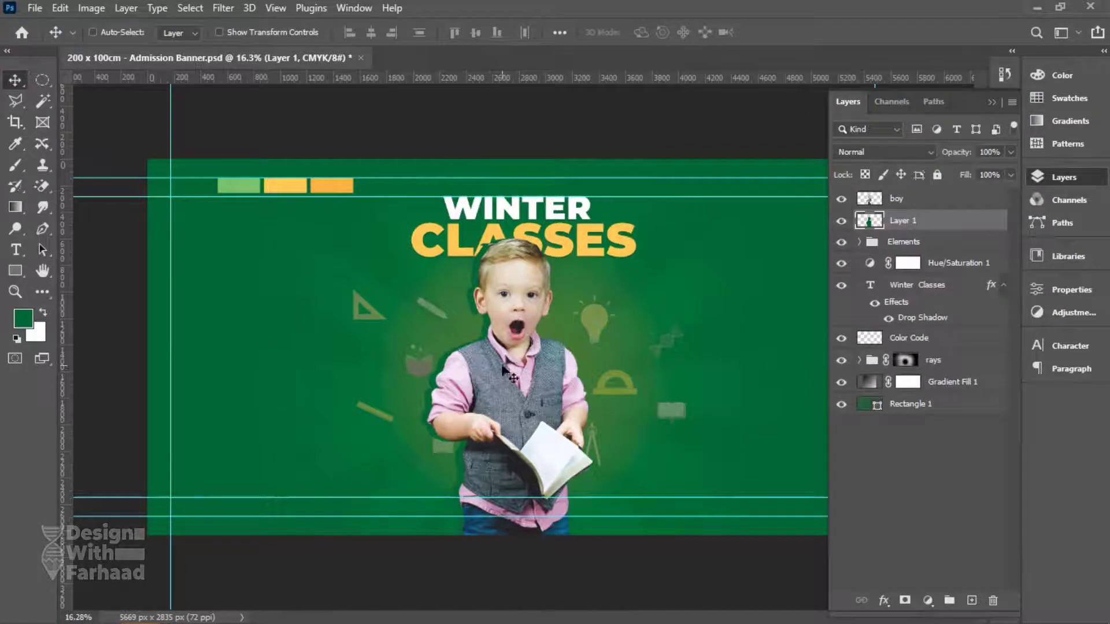
Duplicate the glow layer and fill the original's boy-shaped area with light green.
drag(906, 223, 972, 599)
click(900, 243)
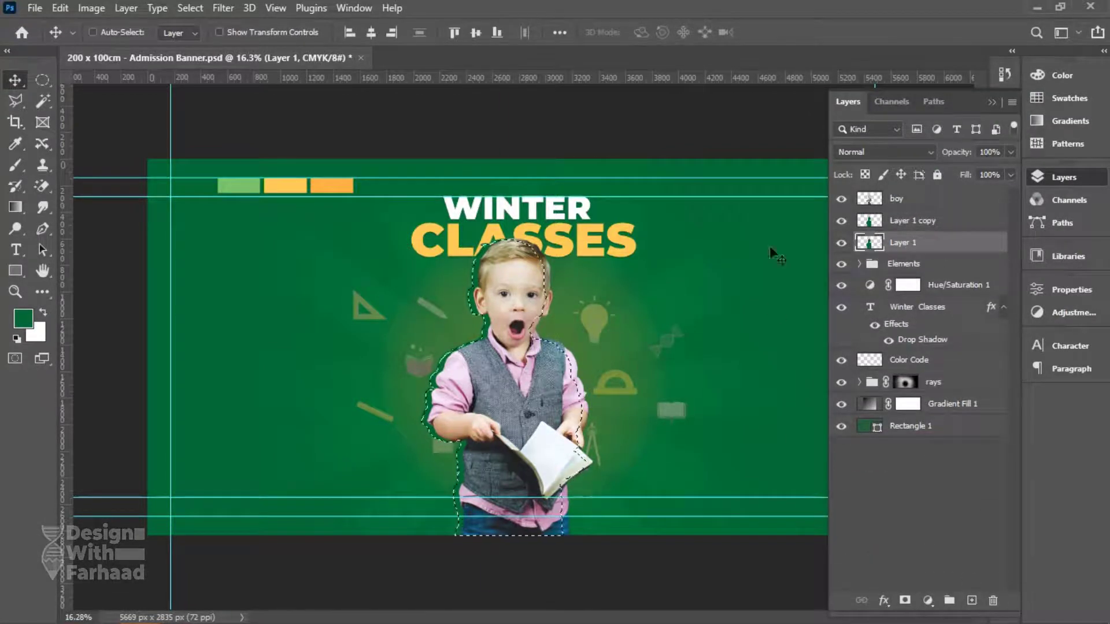
click(23, 317)
click(245, 180)
key(Return)
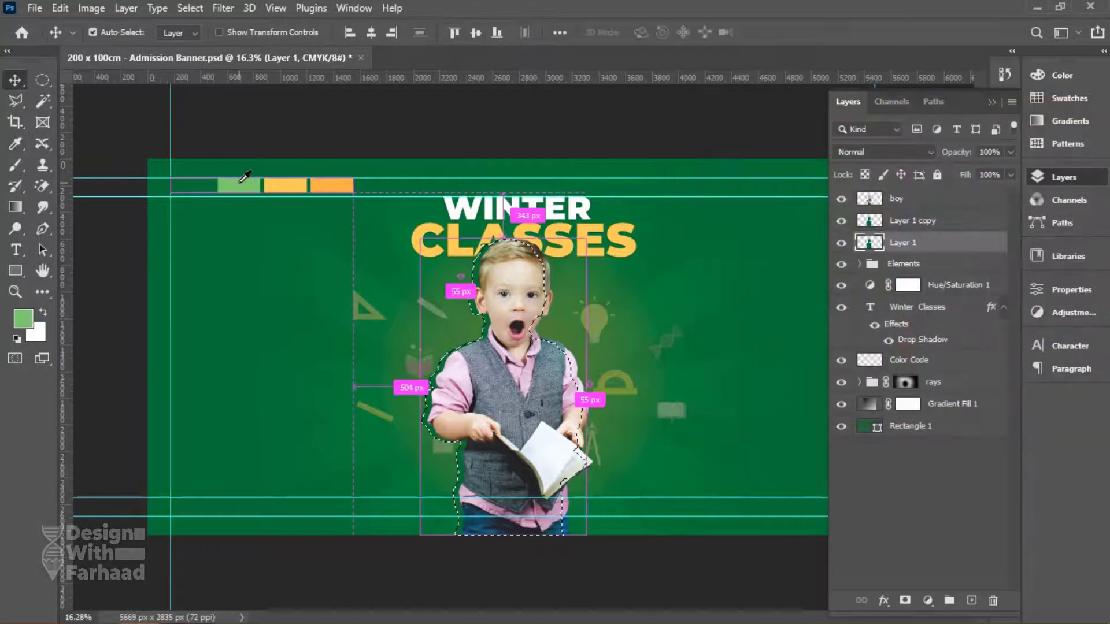
key(ctrl+d)
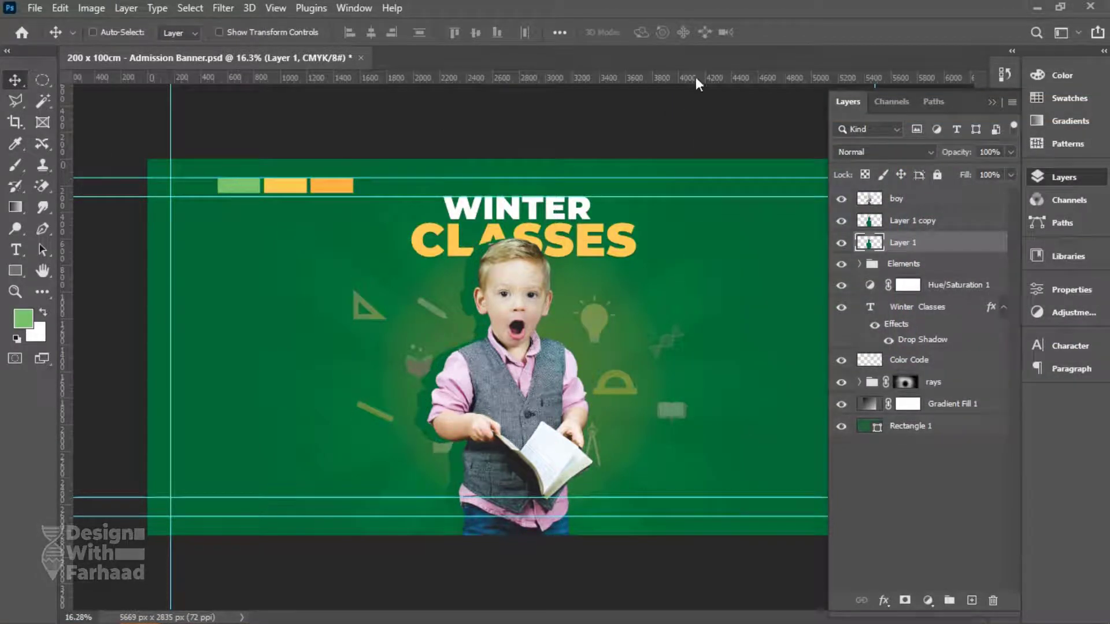
key(alt+BackSpace)
key(ctrl+d)
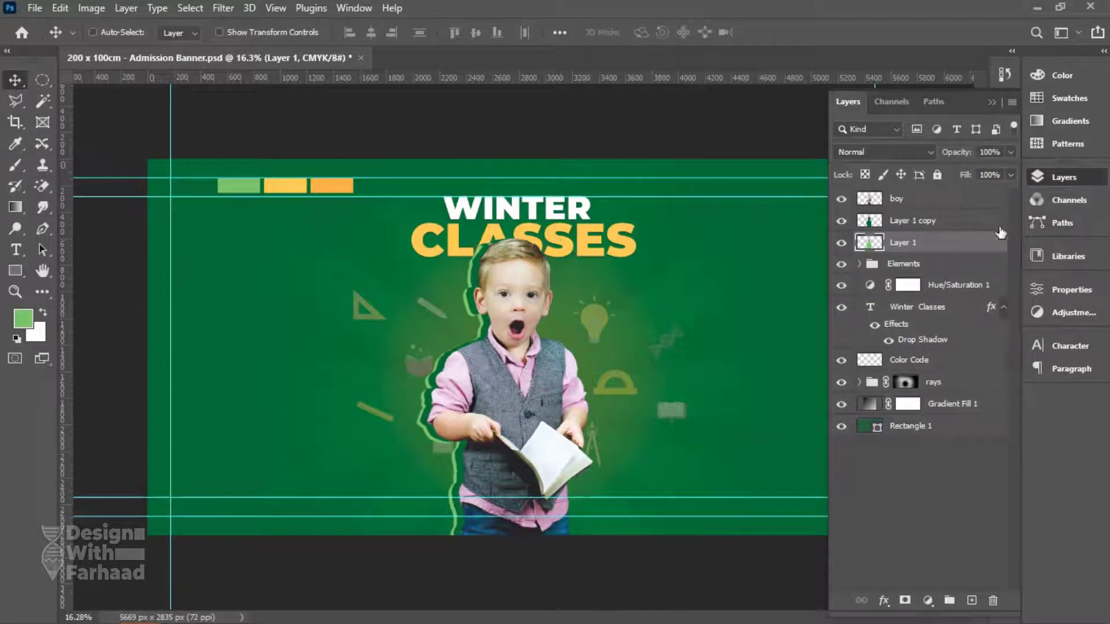
shift+click(964, 227)
Convert both glow layers into a single smart object.
key(ctrl+t)
right_click(508, 306)
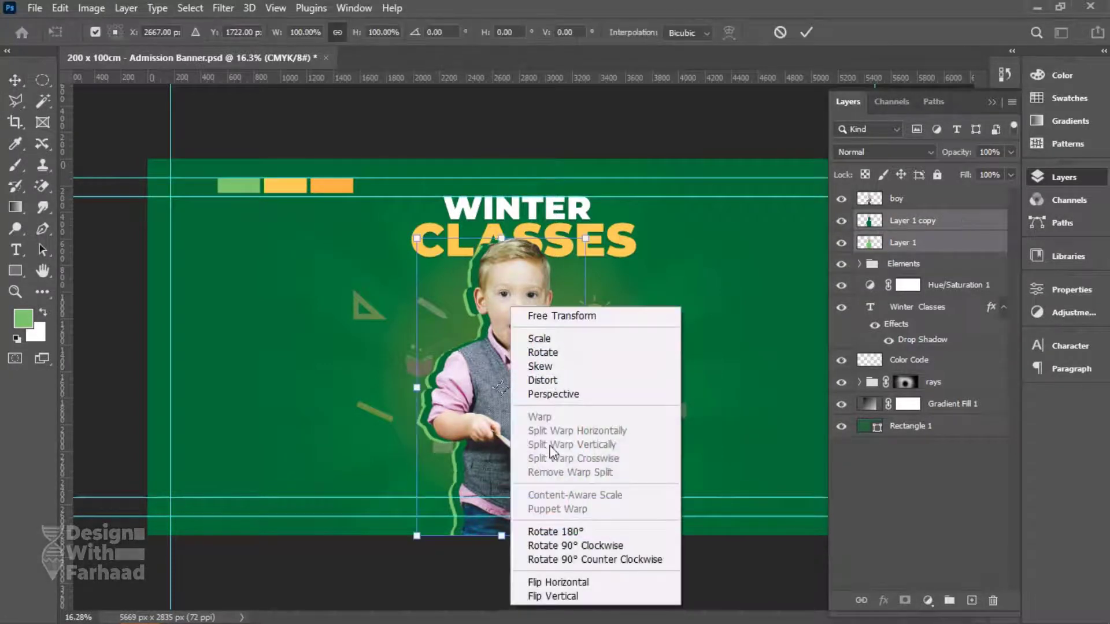
key(Escape)
key(Escape)
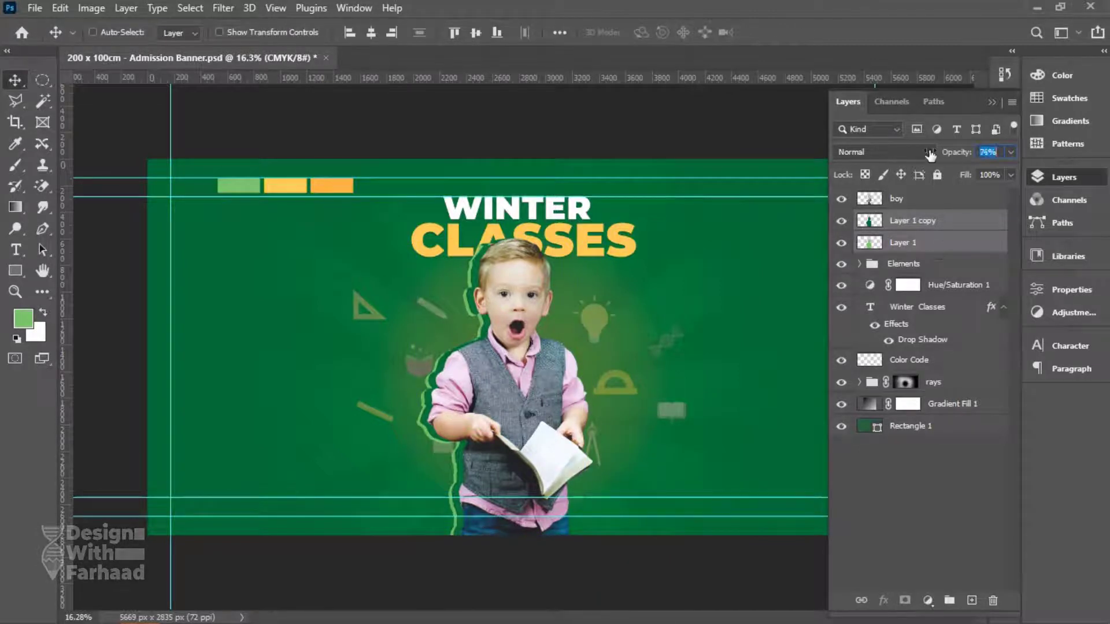
right_click(933, 242)
click(809, 223)
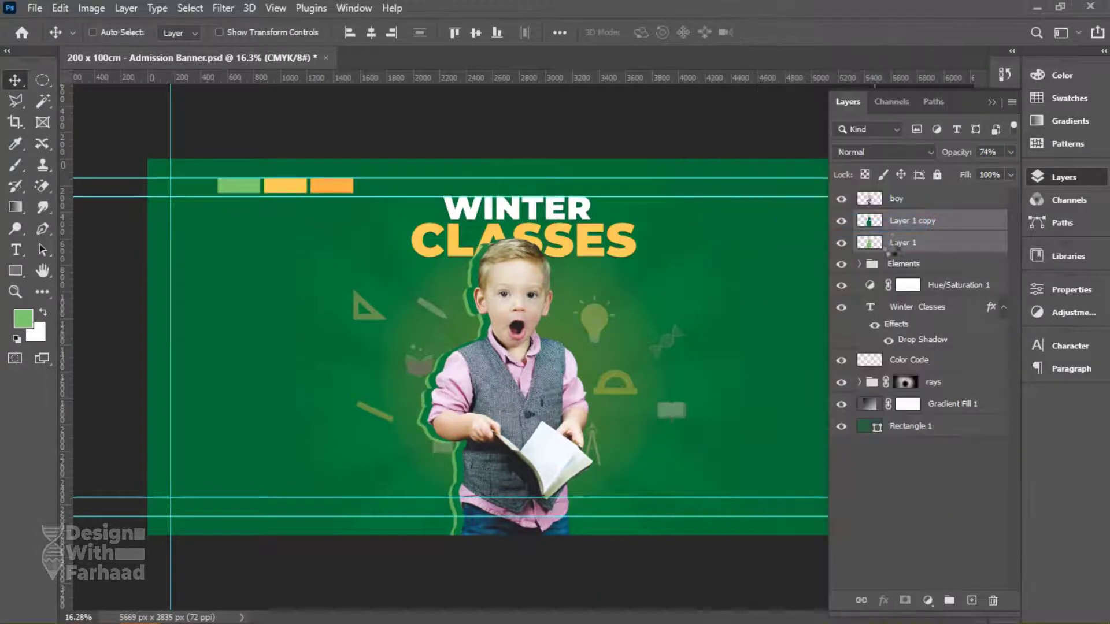
Warp the green outline, bending its left edges and reshaping it beside the boy's head.
key(ctrl+t)
right_click(472, 293)
click(494, 466)
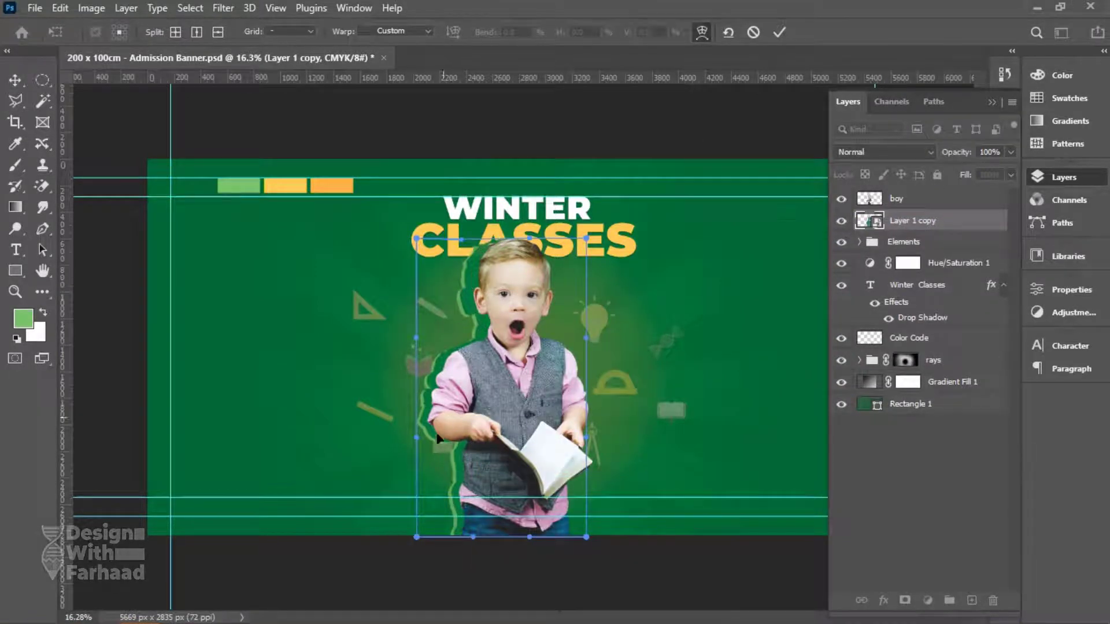
drag(428, 393, 457, 509)
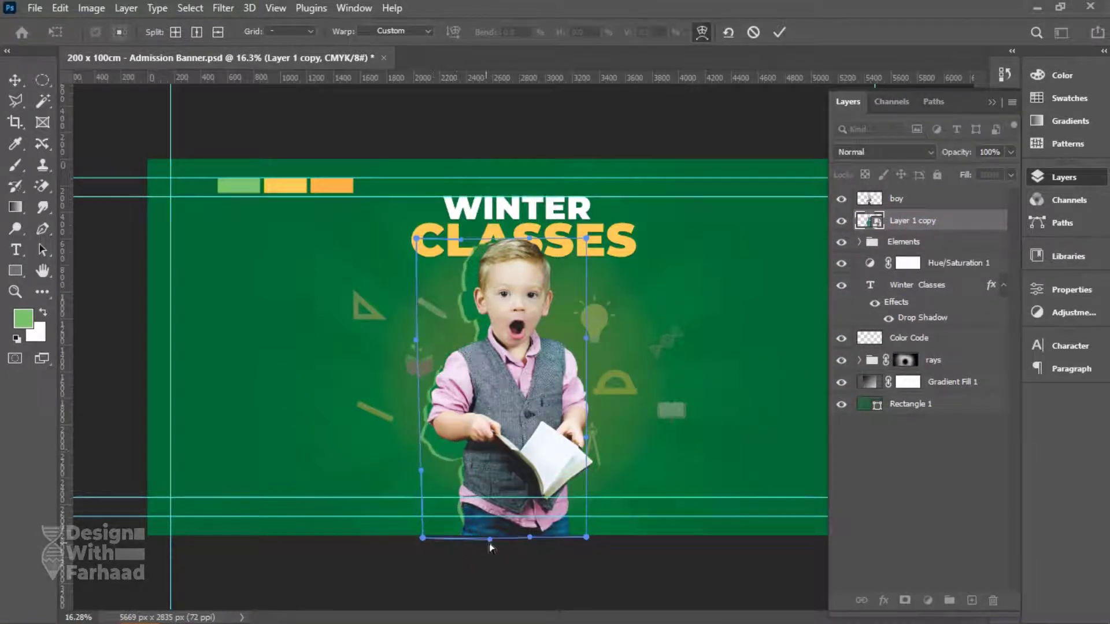
drag(435, 333, 430, 302)
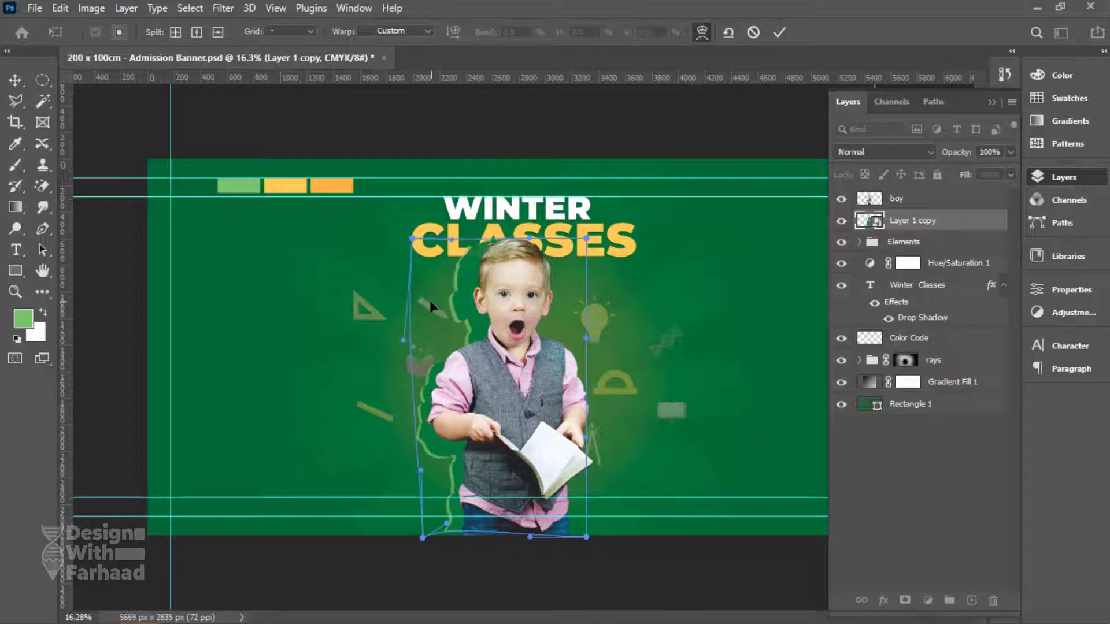
drag(431, 406, 426, 462)
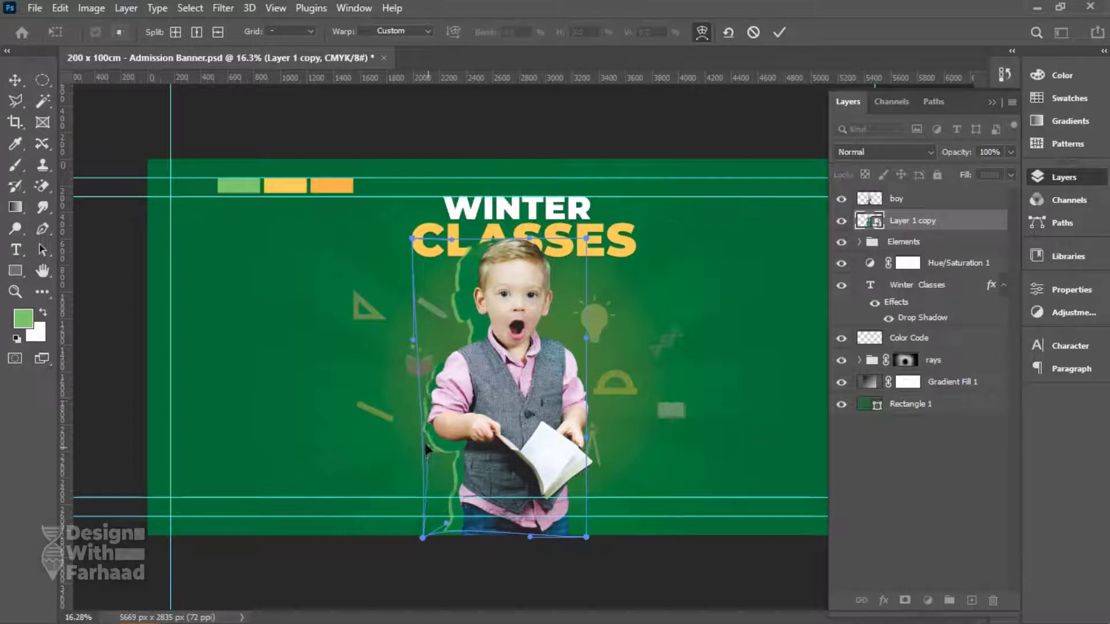
drag(455, 321, 494, 324)
key(Return)
Enlarge the outline slightly, to about 101.6%, from its top-left corner.
key(ctrl+t)
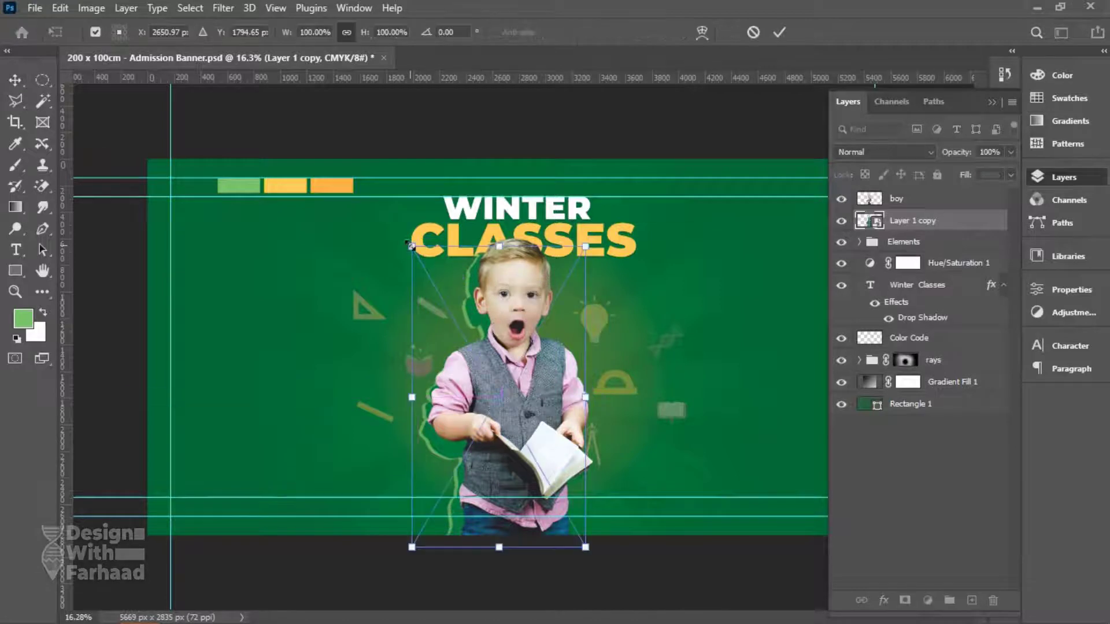
drag(400, 248, 395, 244)
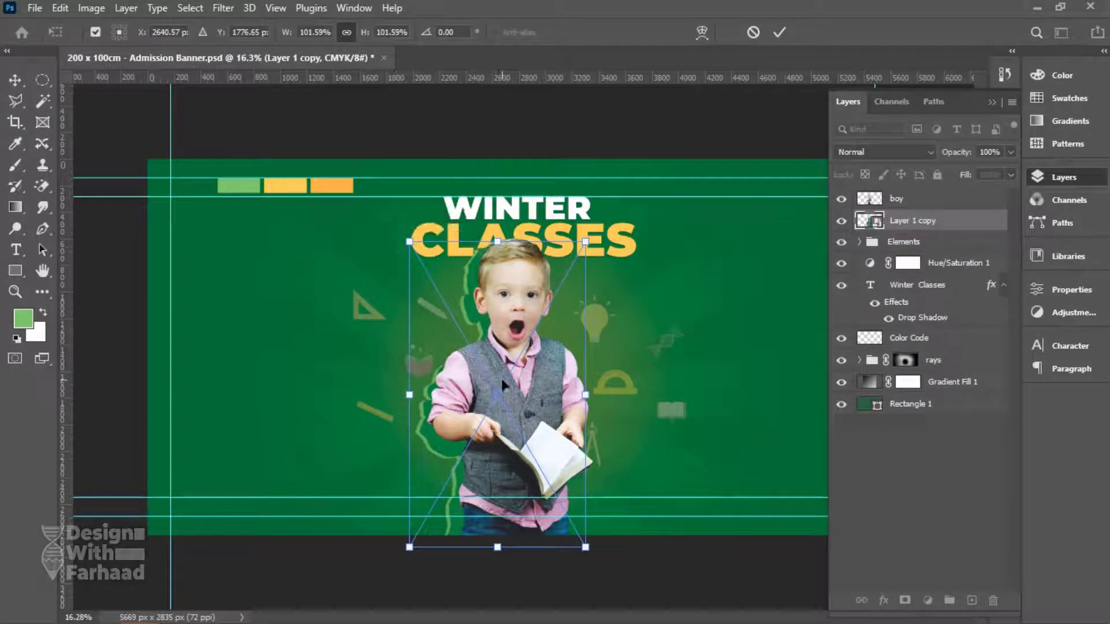
key(Return)
Add a Hue/Saturation adjustment with Colorize and shift its hue to tint the outline.
click(927, 600)
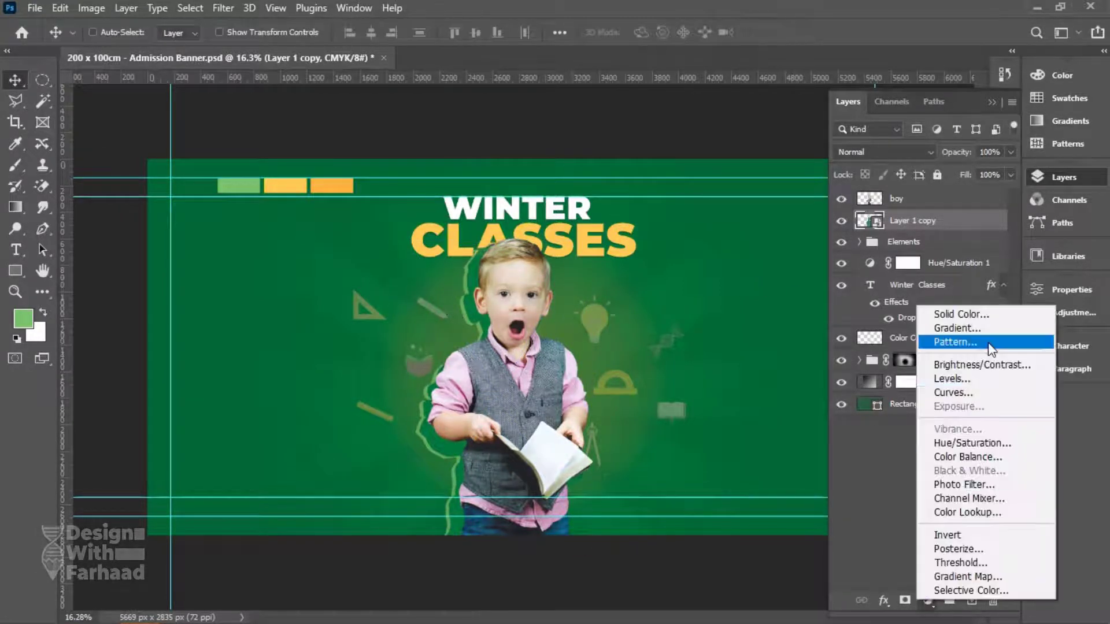
click(983, 440)
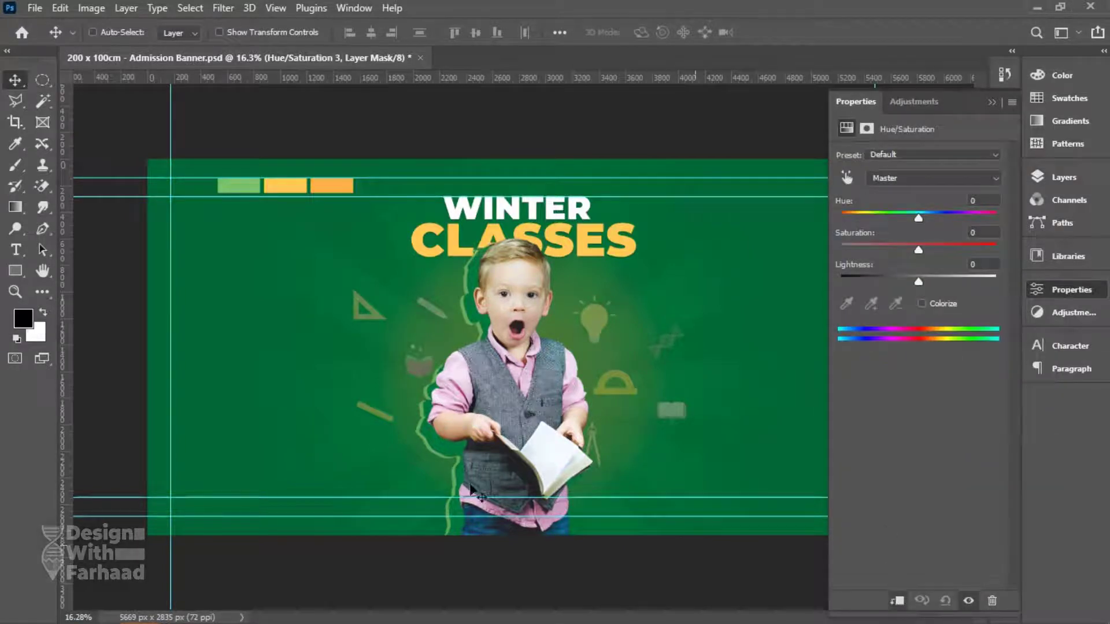
click(921, 304)
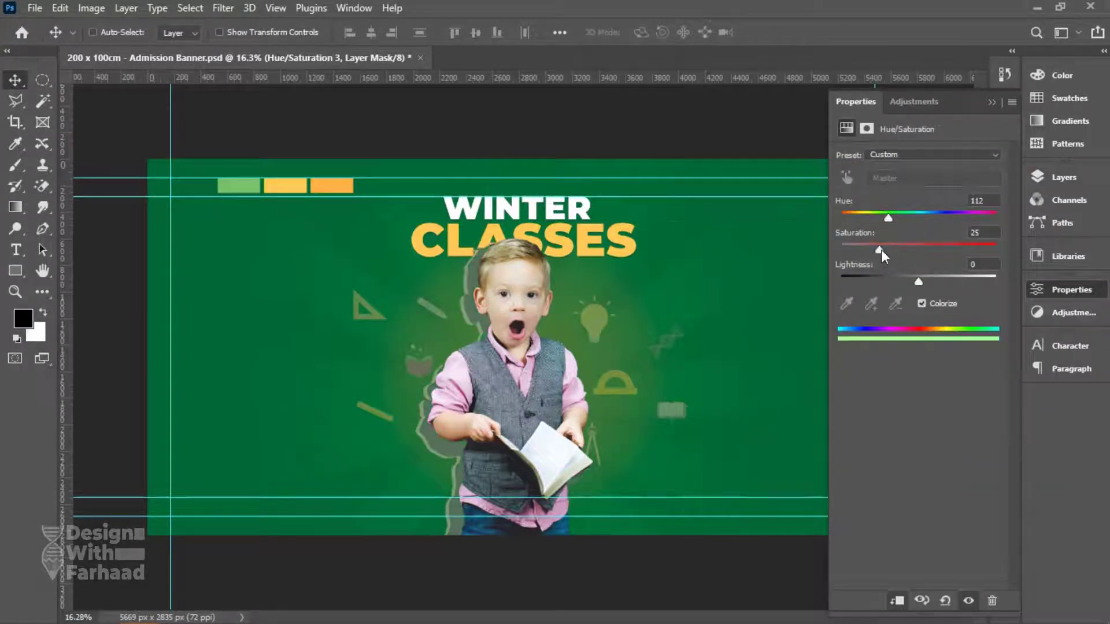
drag(889, 218, 890, 222)
Add a Gradient Map adjustment in Multiply blend mode and save the banner.
click(1065, 177)
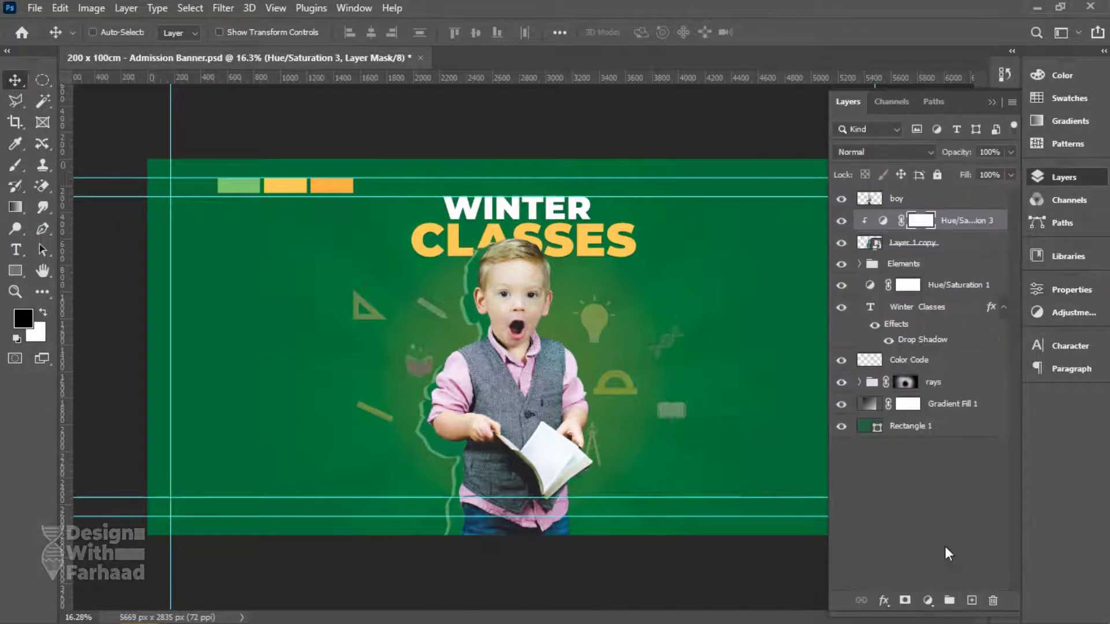
click(927, 601)
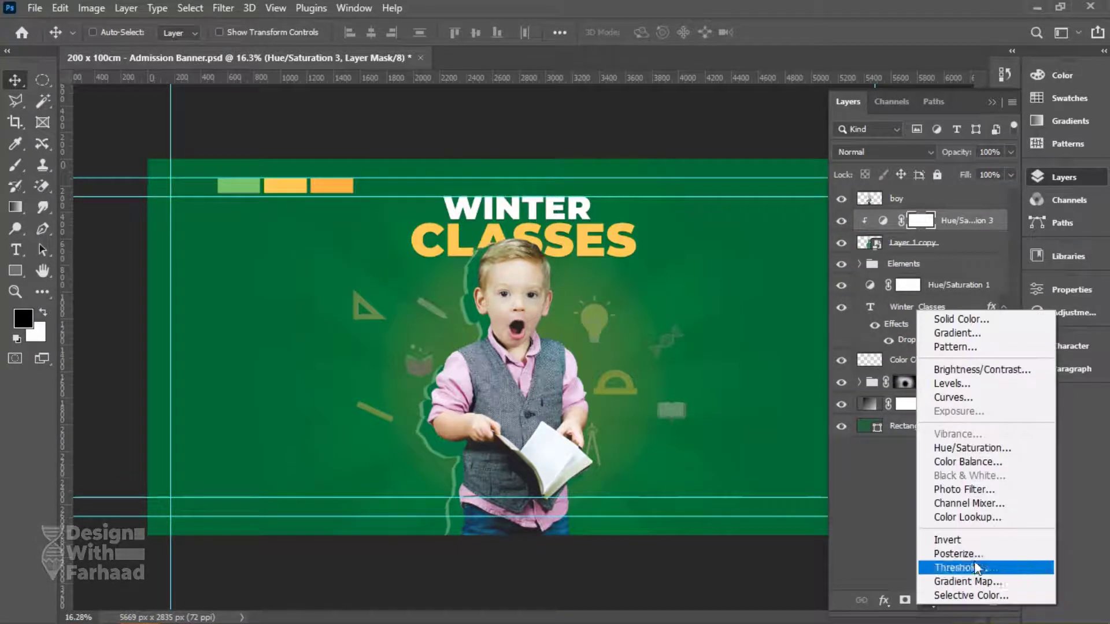
click(969, 583)
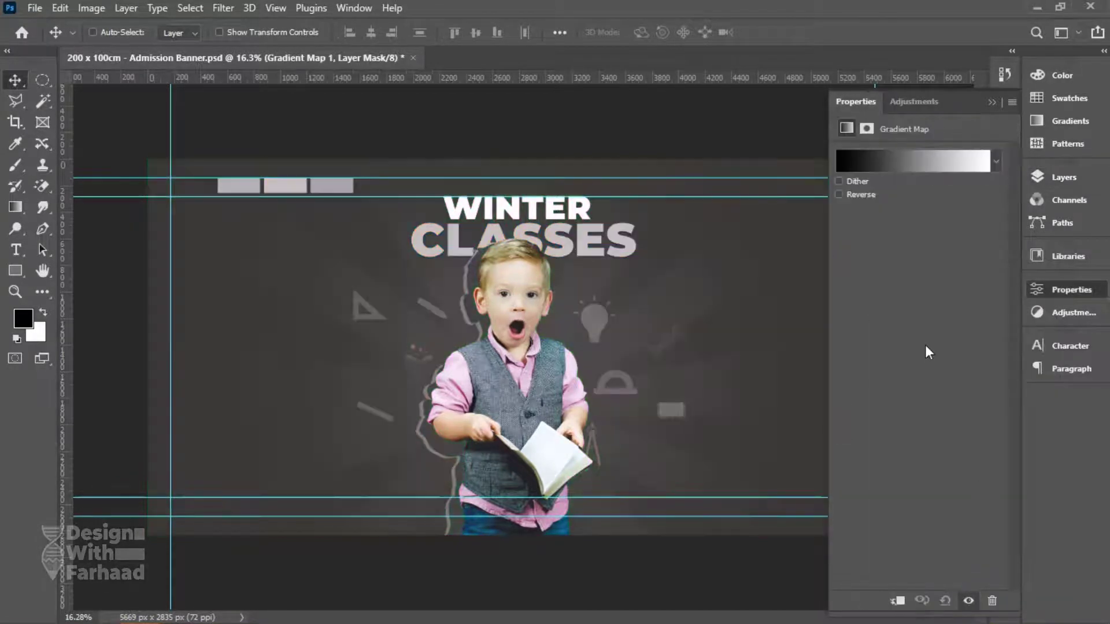
click(1065, 177)
click(884, 151)
click(876, 212)
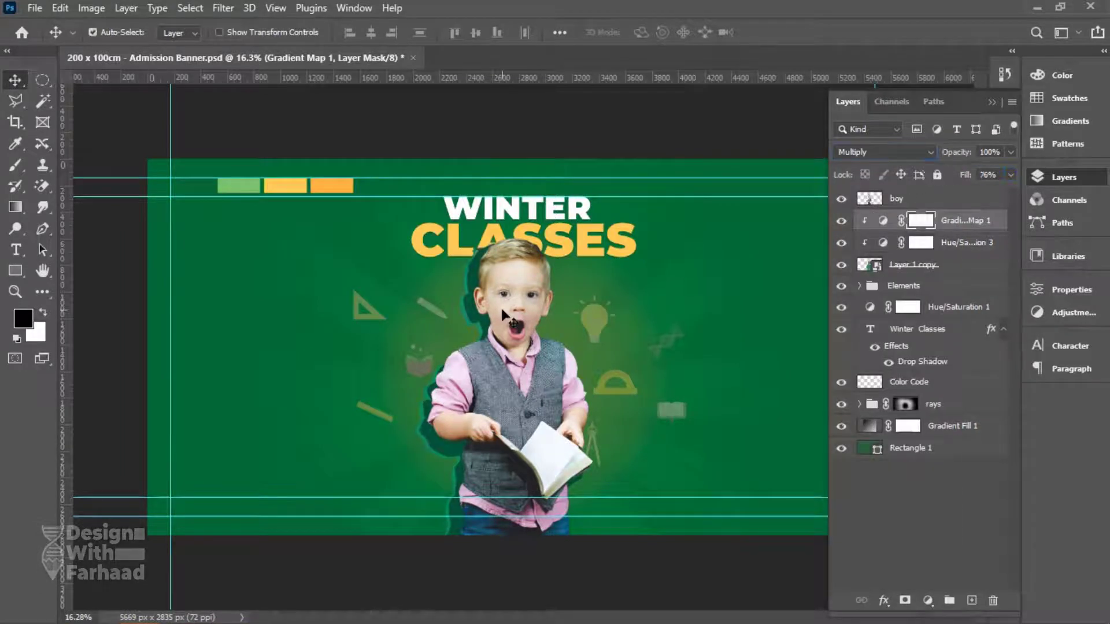
key(ctrl+s)
Copy the slogan line from the notes and select the Hue/Saturation 1 layer.
key(alt+Tab)
drag(990, 233, 825, 233)
key(alt+Tab)
right_click(500, 204)
click(514, 209)
Duplicate the Winter Classes text to the left and place the original layer below the boy.
right_click(504, 218)
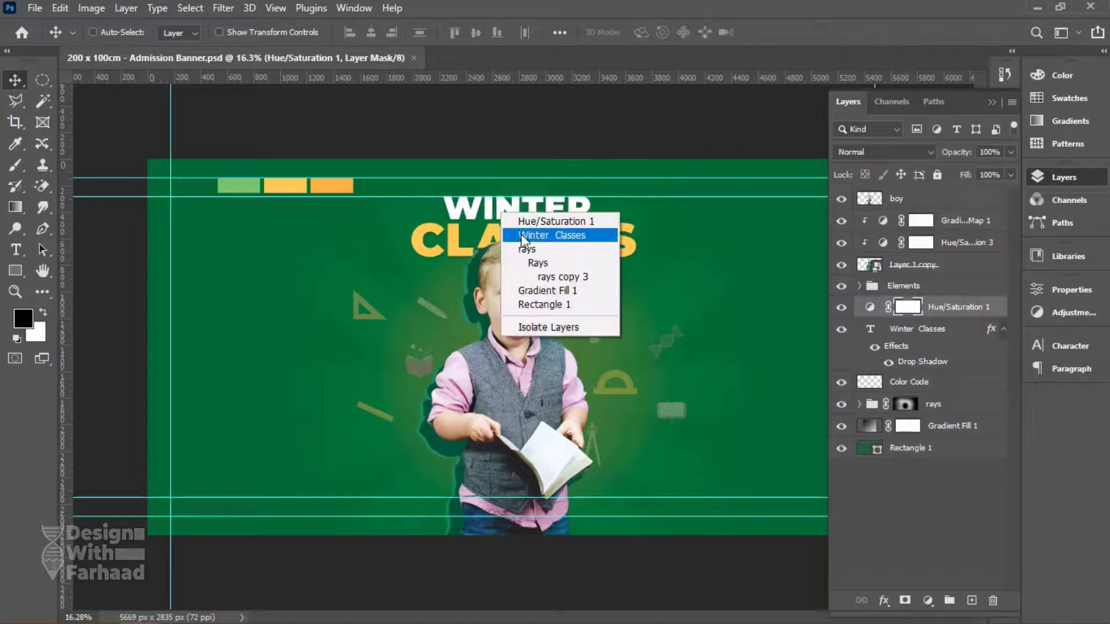
click(522, 237)
drag(992, 338, 946, 197)
drag(564, 243, 314, 280)
click(912, 243)
drag(928, 225, 924, 256)
drag(297, 267, 315, 280)
Replace the copy's wording with the pasted slogan, split into 'YOUR SUCCESS' and 'STARTS HERE!'.
key(t)
click(315, 289)
key(End)
key(BackSpace)
key(BackSpace)
key(BackSpace)
key(BackSpace)
key(BackSpace)
key(BackSpace)
key(BackSpace)
key(BackSpace)
key(BackSpace)
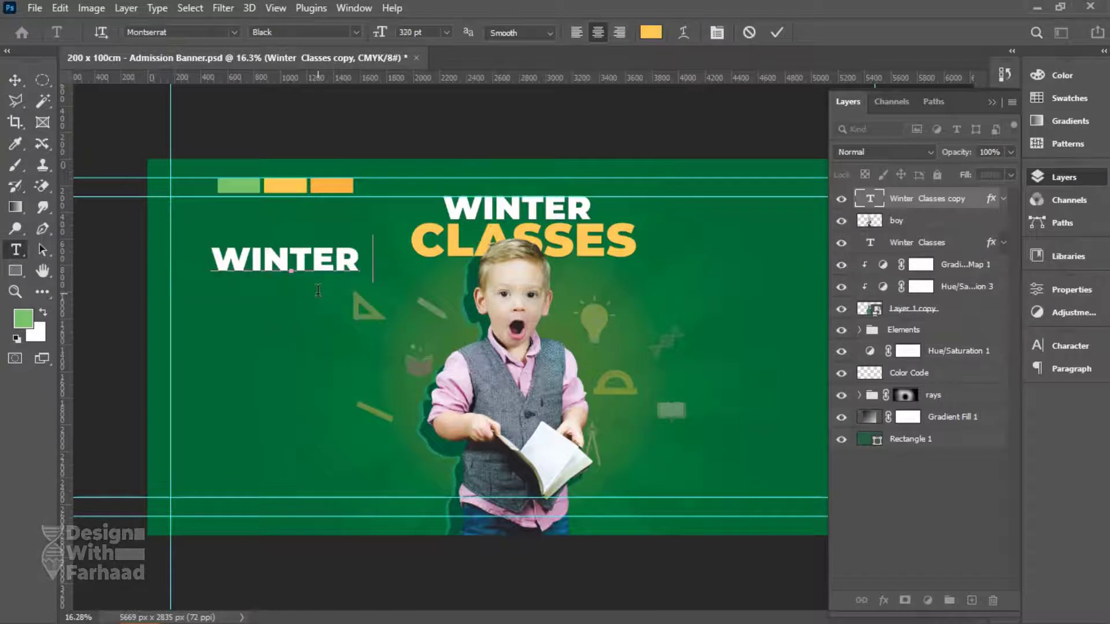
key(ctrl+a)
text(SUCCESS STARTS HERE!)
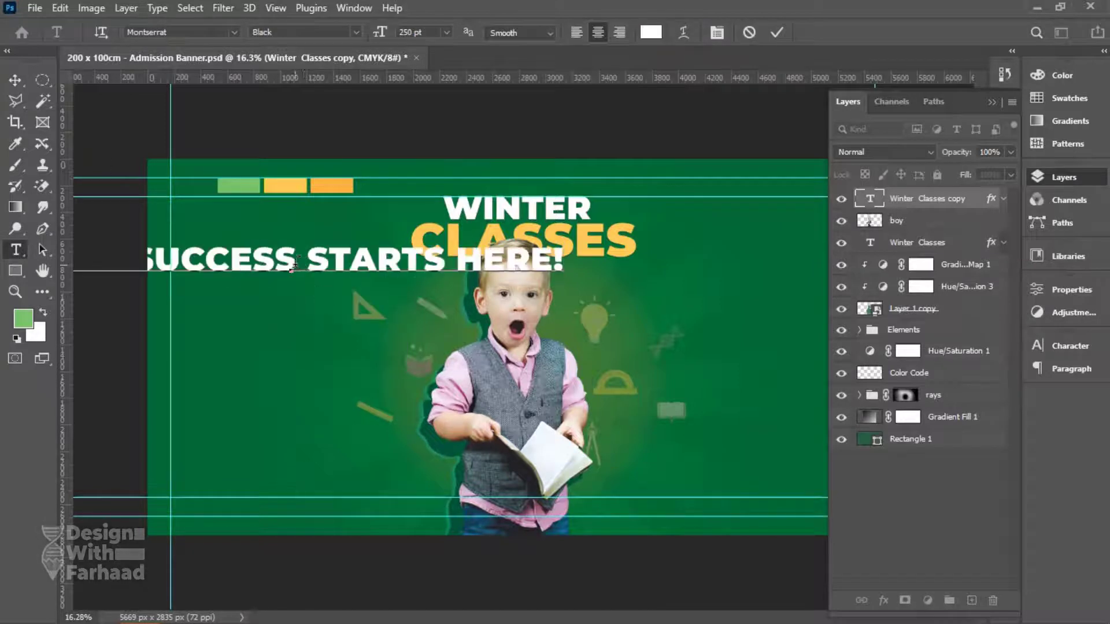
click(293, 263)
key(Return)
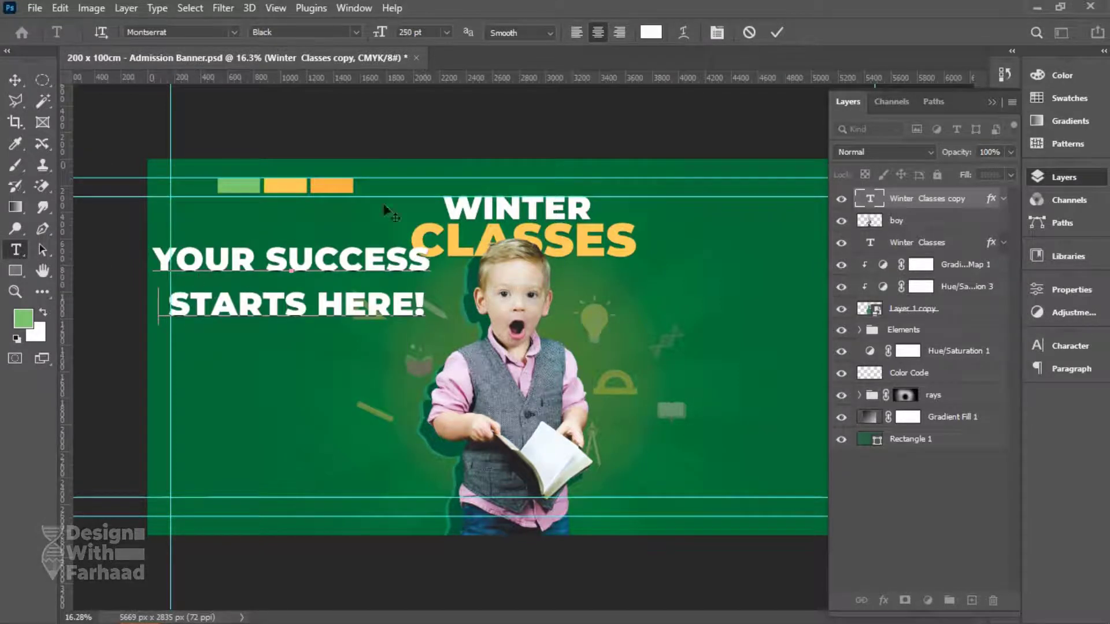
Left-align the whole slogan text.
key(ctrl+a)
click(576, 32)
click(1053, 345)
click(1009, 389)
key(Escape)
Set the slogan's line spacing to 205 pt and its tracking to -20.
drag(300, 306, 565, 310)
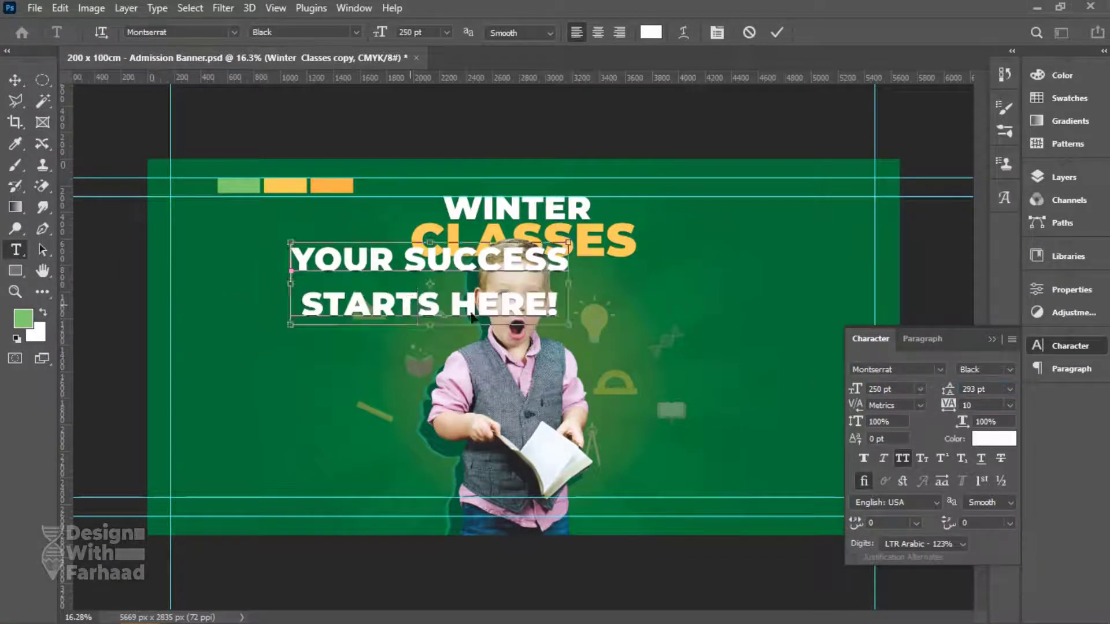
key(ctrl+a)
click(1009, 389)
click(982, 565)
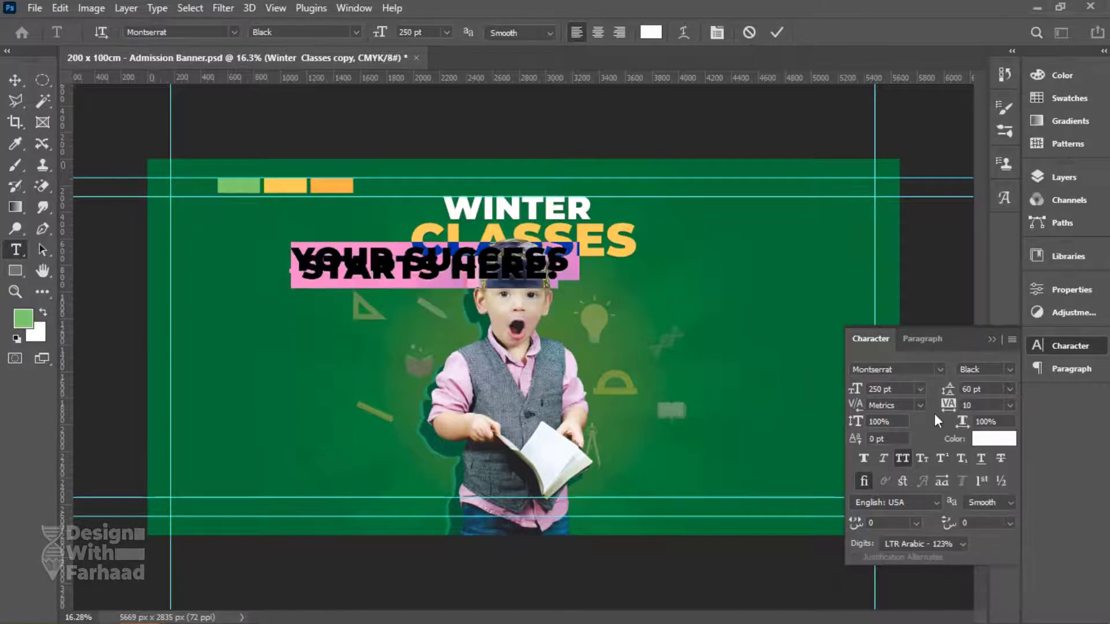
click(975, 390)
scroll(976, 391, up, 17)
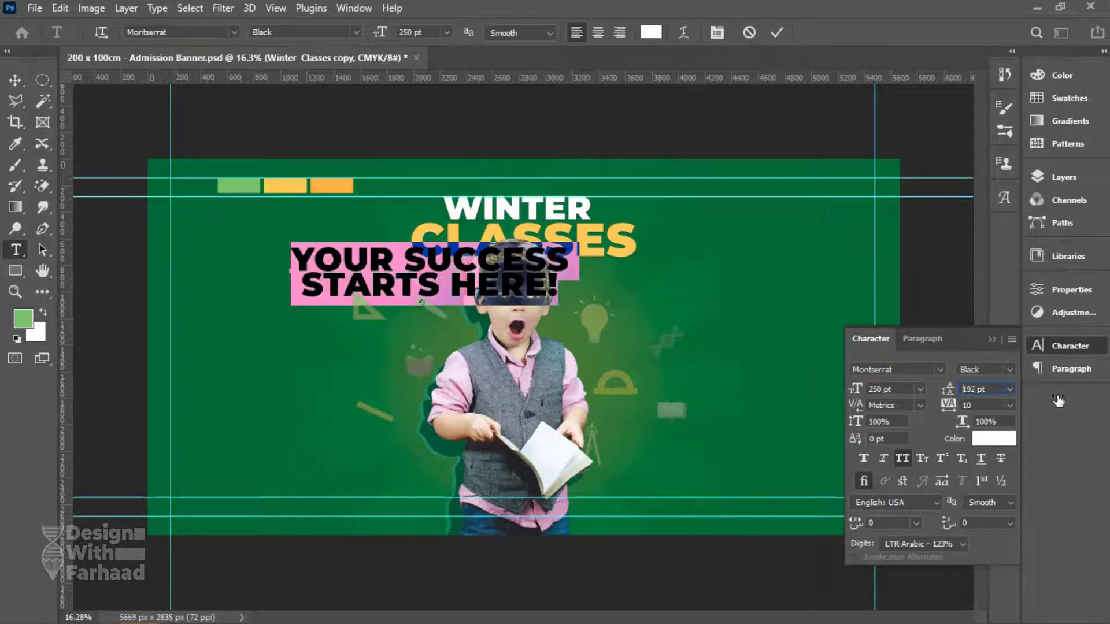
drag(948, 406, 949, 407)
text(-20)
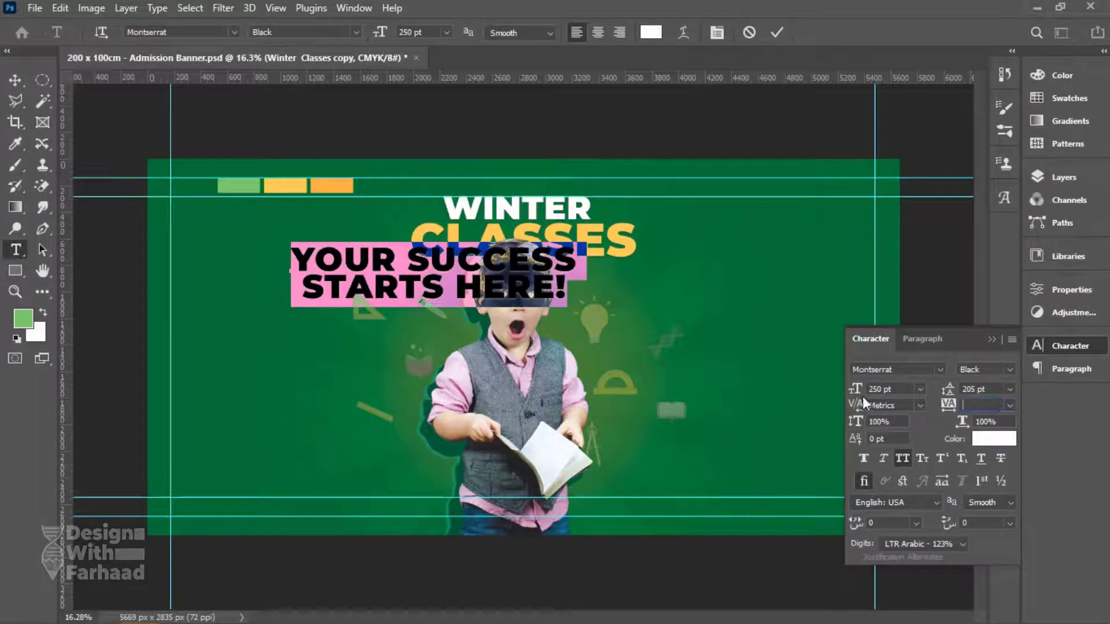
key(Return)
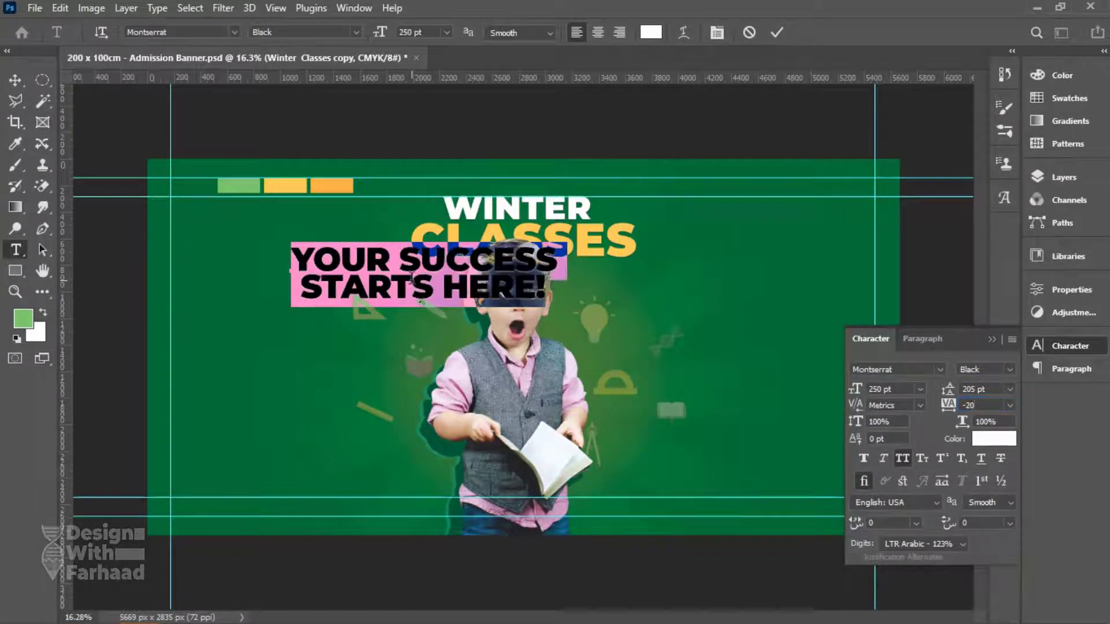
Remove the stray space before STARTS HERE! and set the headline's line spacing to 230 pt.
drag(948, 390, 951, 390)
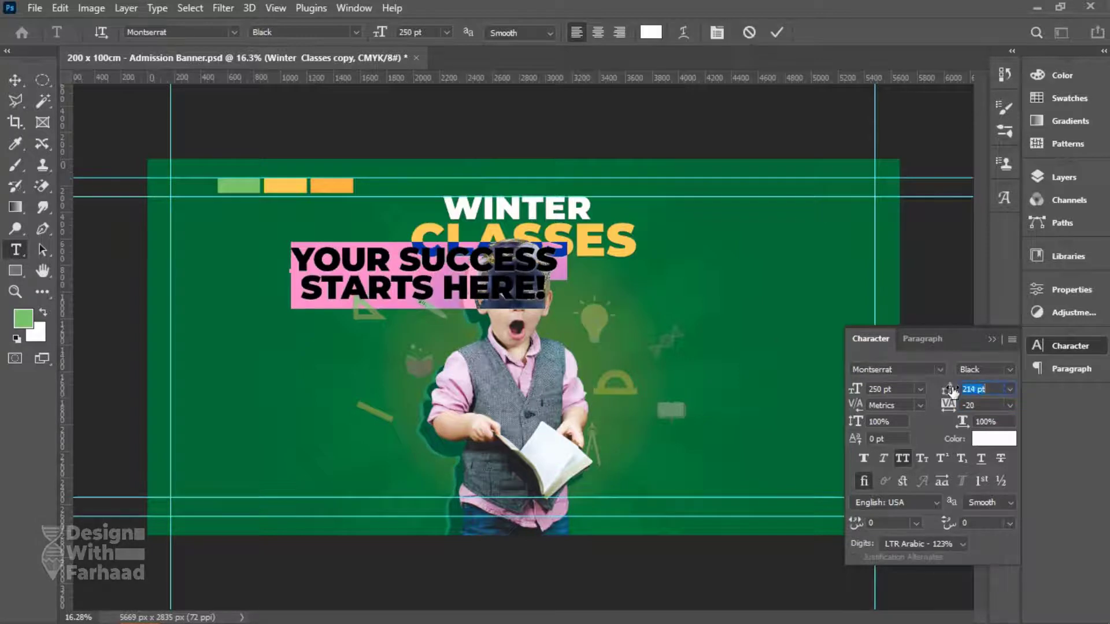
click(307, 280)
key(BackSpace)
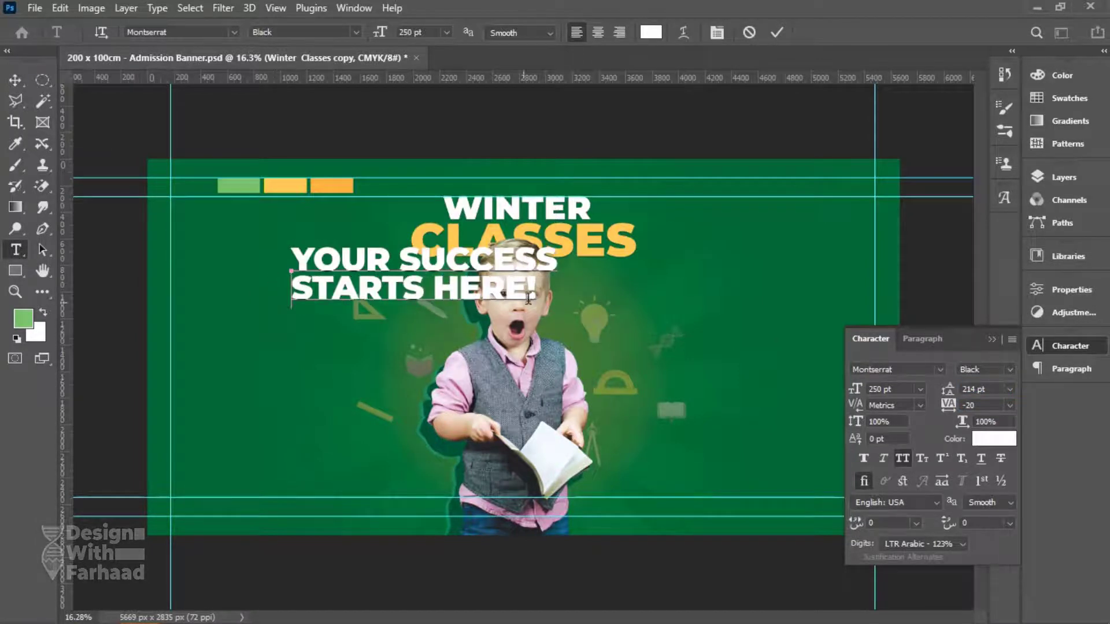
triple_click(437, 286)
key(ctrl+a)
click(977, 389)
text(230)
click(15, 80)
Shrink the headline to 150 pt with 168 pt leading, shift it left, and save.
drag(435, 269, 316, 295)
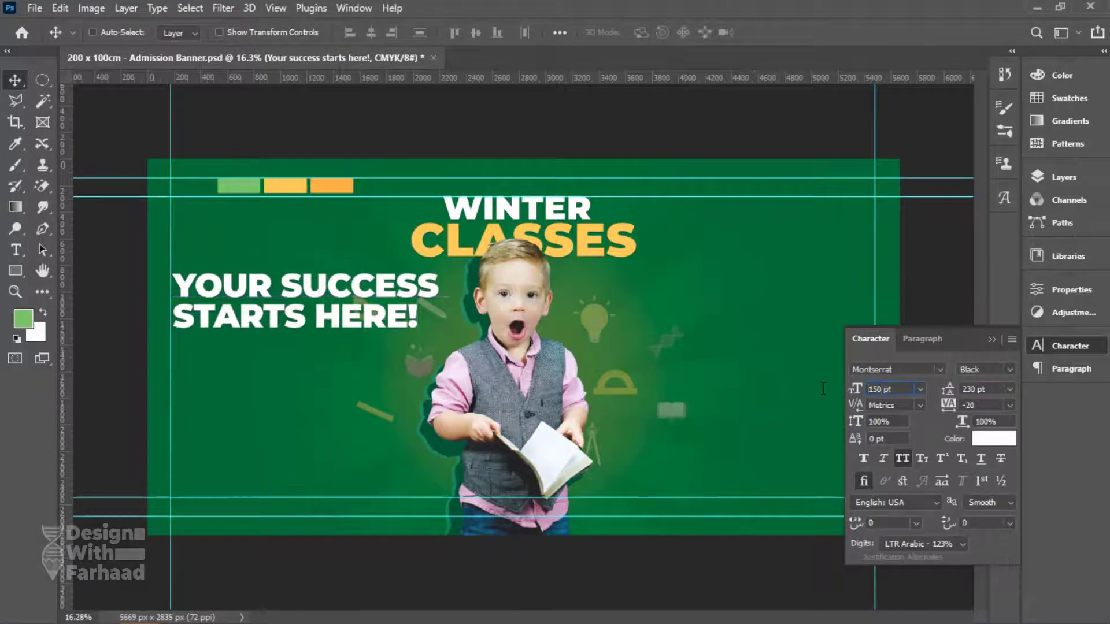
key(Return)
click(1009, 389)
click(1000, 407)
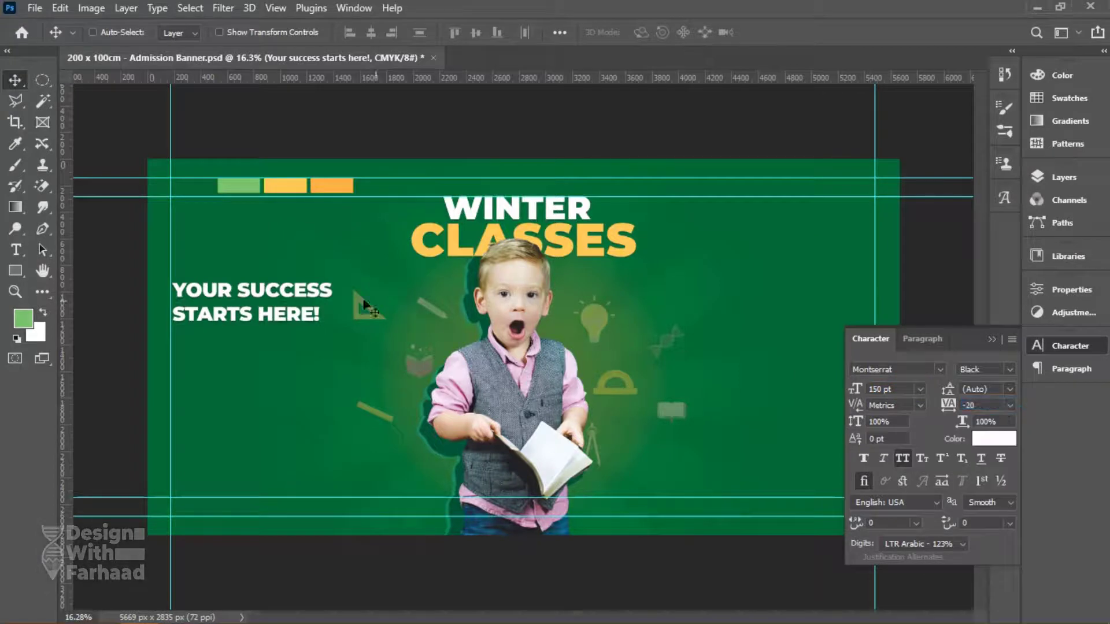
drag(948, 389, 928, 389)
drag(263, 304, 279, 301)
key(ctrl+s)
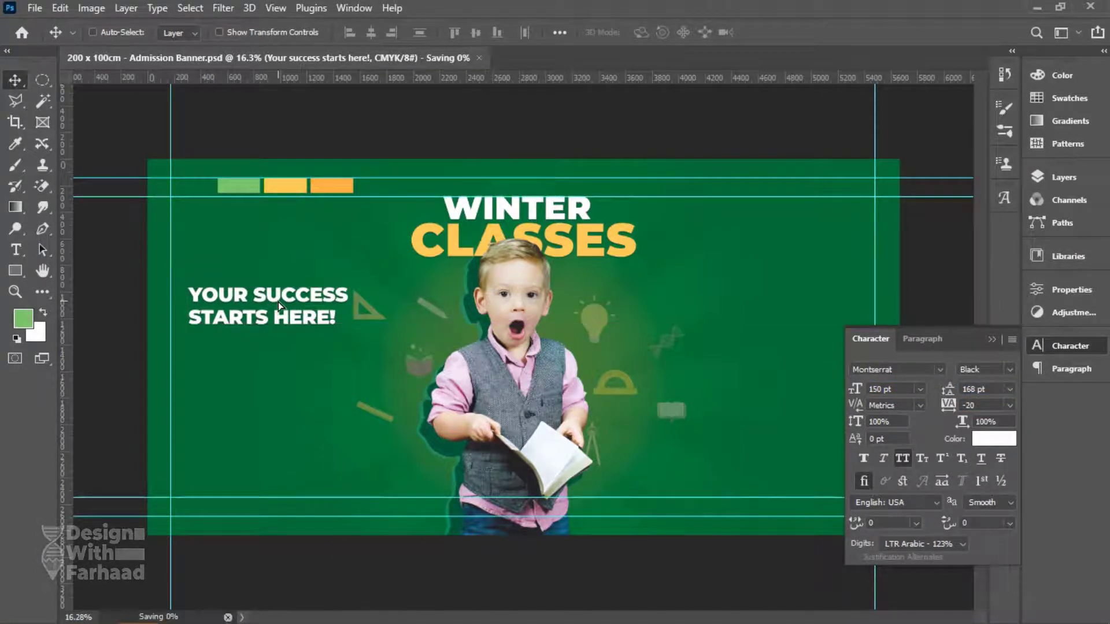
Colour the STARTS HERE! line yellow (#ffca55), sampled from the top bar.
double_click(335, 317)
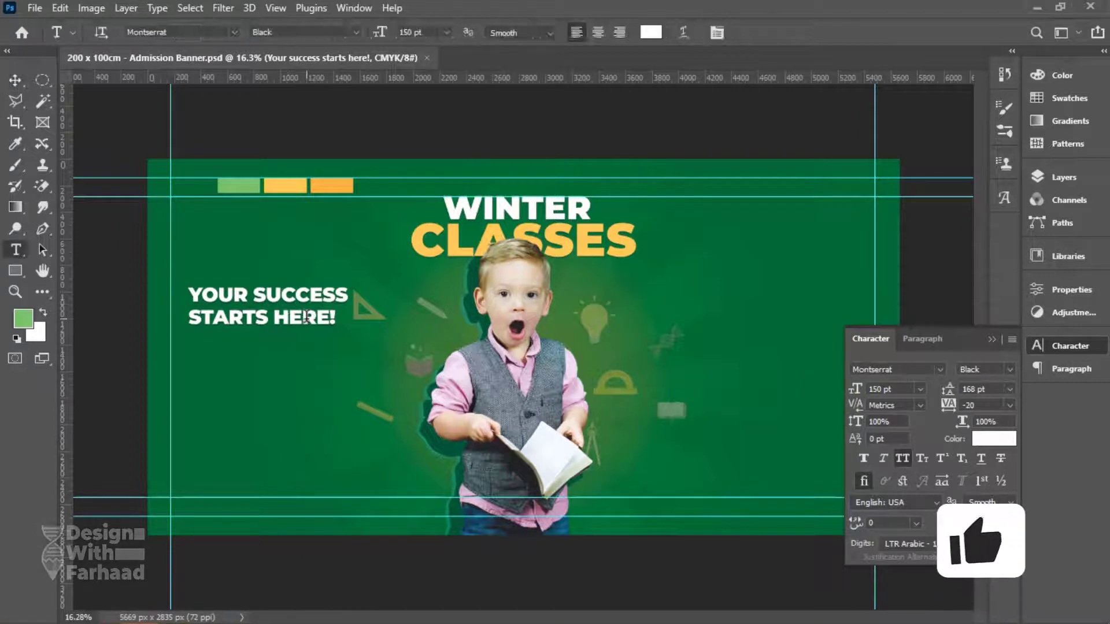
key(shift+Left)
key(shift+Left)
key(shift+Left)
key(shift+Left)
key(shift+Left)
key(shift+Left)
key(shift+Left)
key(shift+Left)
key(shift+Left)
key(shift+Left)
key(shift+Left)
key(shift+Left)
click(651, 32)
click(285, 185)
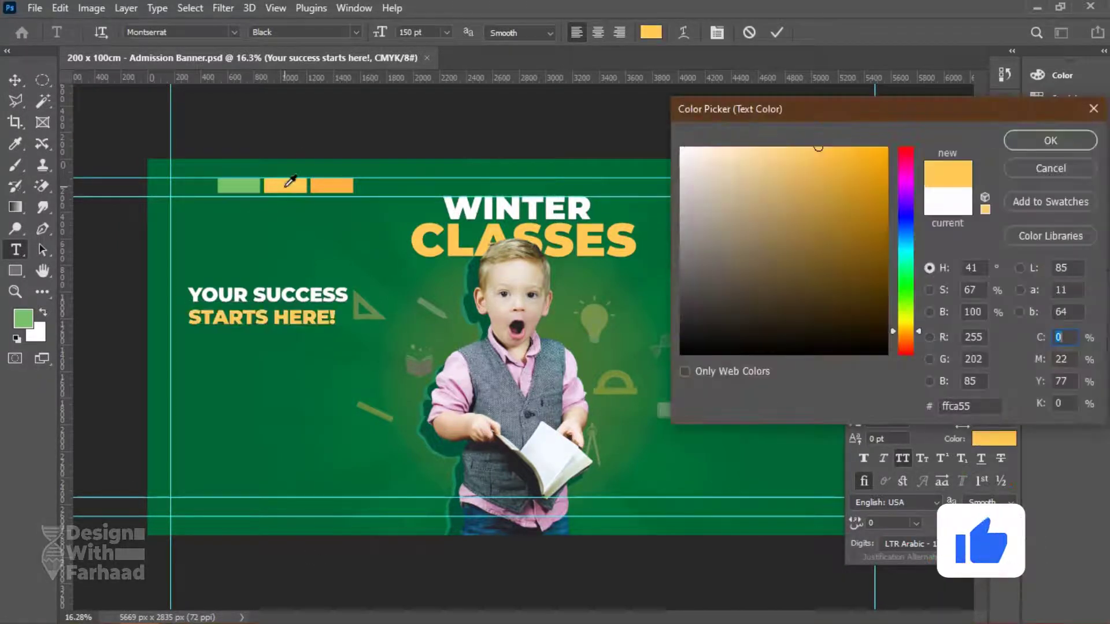
click(1047, 139)
click(21, 79)
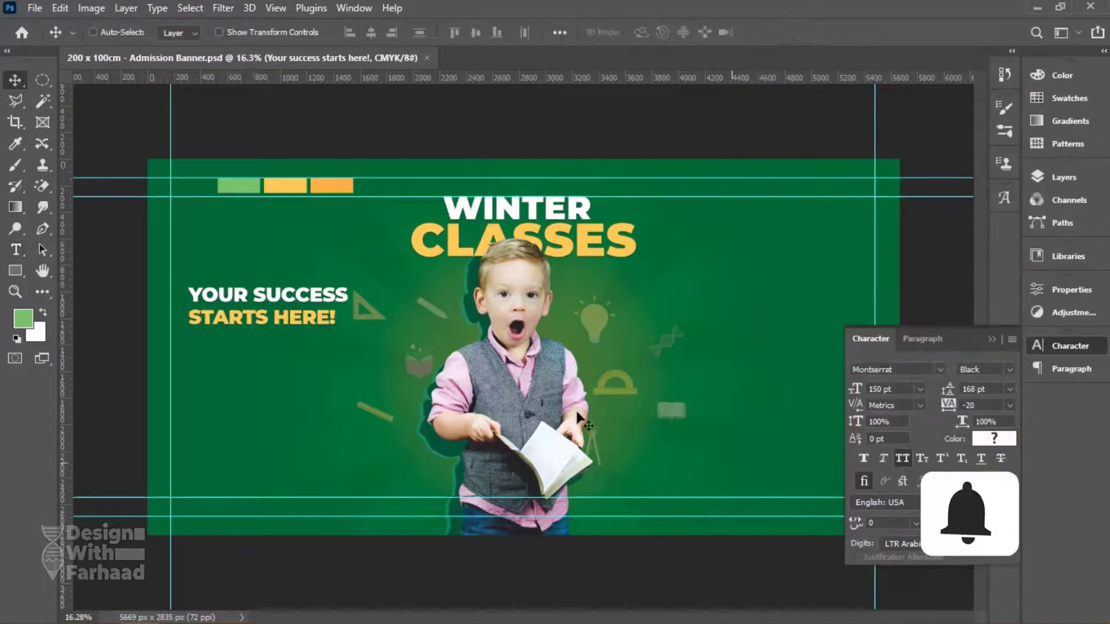
Duplicate the headline below itself and paste in 'Our courses have certified teachers' from Notepad.
key(alt+Tab)
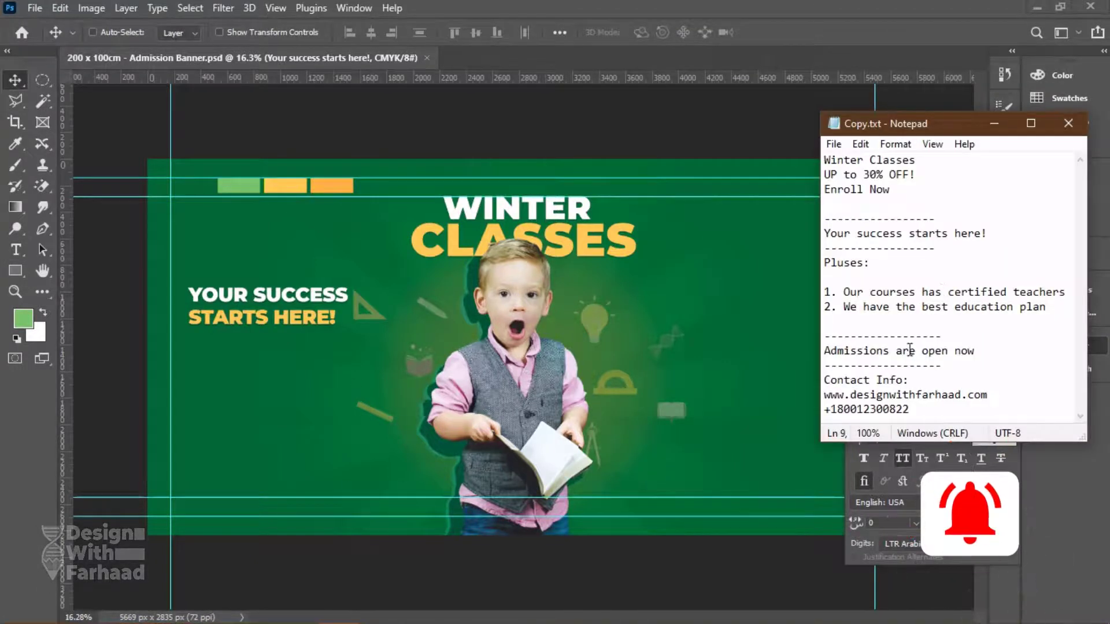
drag(843, 291, 1063, 292)
key(ctrl+c)
key(alt+Tab)
right_click(293, 293)
click(347, 302)
drag(307, 273, 308, 324)
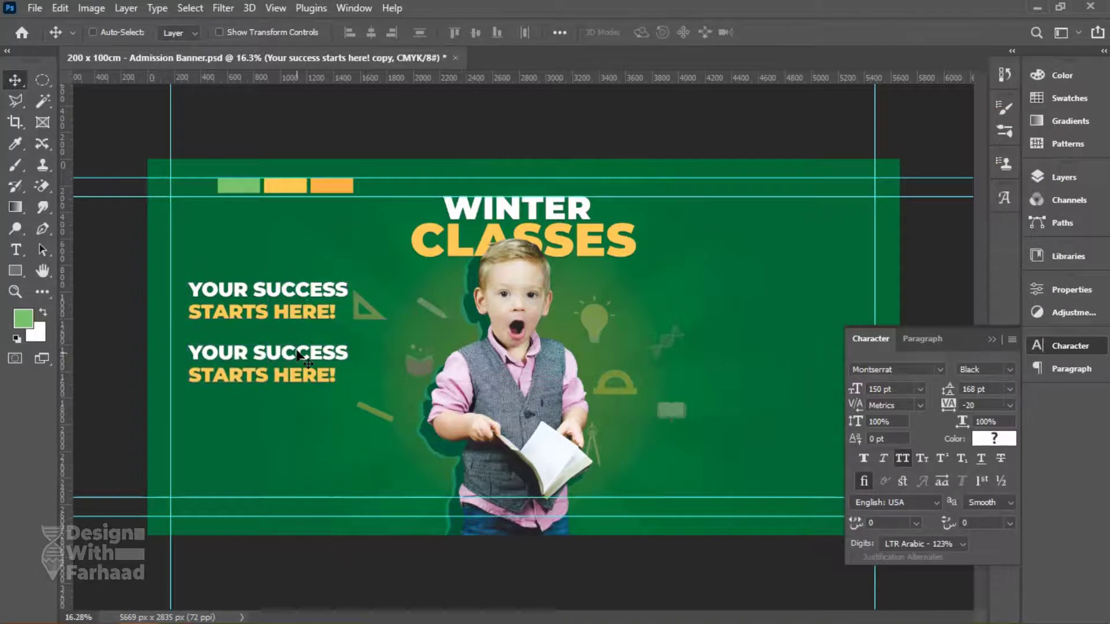
key(t)
click(305, 352)
key(ctrl+a)
key(ctrl+v)
Turn off All Caps, set the line to 80 pt with Auto leading, and fix 'have'.
key(ctrl+a)
click(903, 458)
text(100)
key(Return)
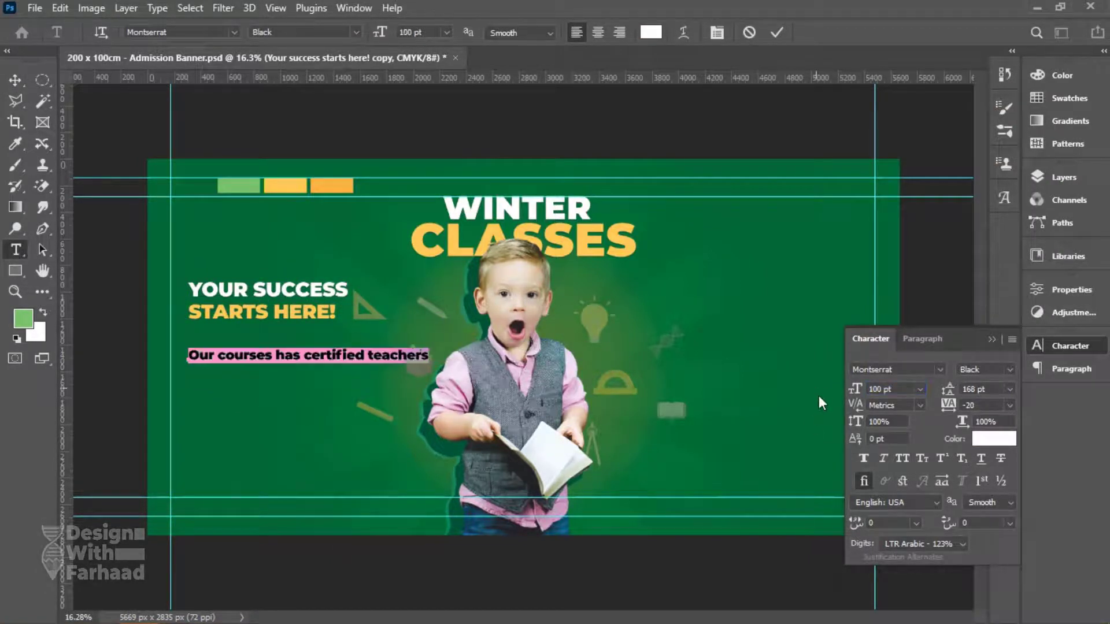
text(80)
key(Return)
click(301, 350)
text(ve)
key(Return)
key(ctrl+a)
click(1009, 389)
click(983, 399)
key(ctrl+Return)
Duplicate the bullet line below and replace its text with 'We have the best education plan'.
drag(272, 372, 281, 409)
key(alt+Tab)
drag(844, 307, 1042, 312)
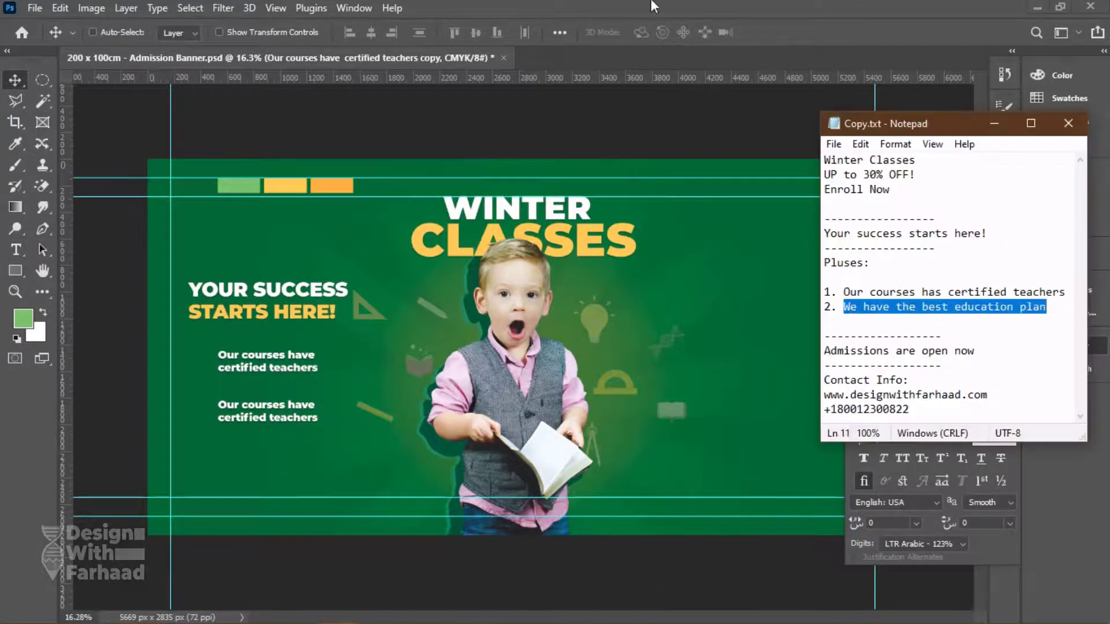
key(ctrl+c)
key(alt+Tab)
double_click(287, 411)
key(ctrl+v)
click(17, 79)
Save the document and drag the Class of 2021 badge into the banner.
click(35, 8)
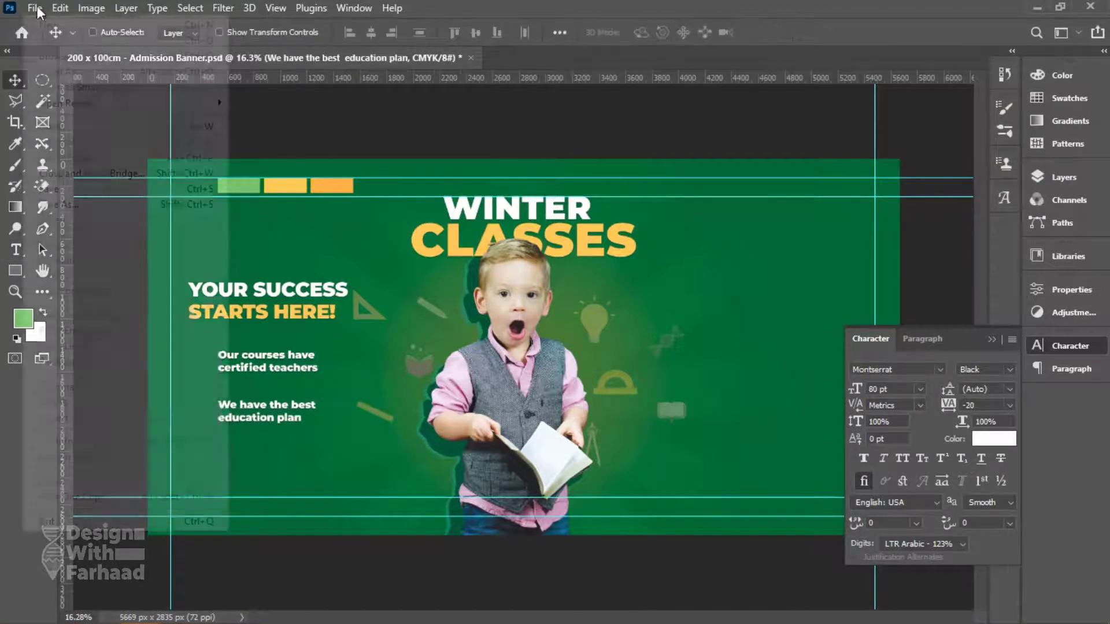
click(72, 186)
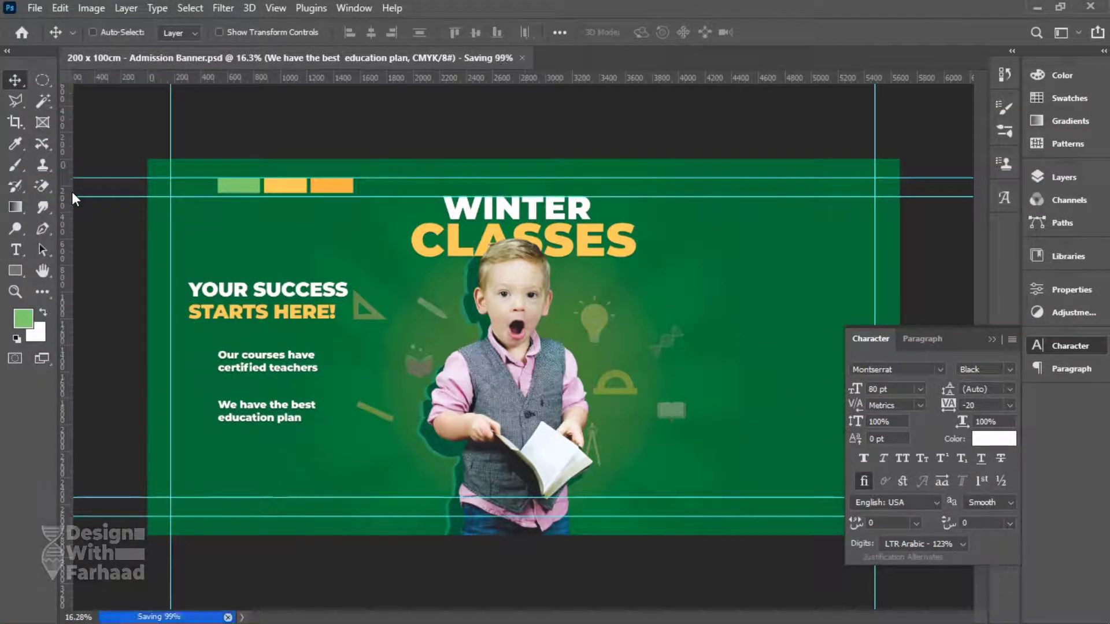
right_click(248, 384)
click(323, 365)
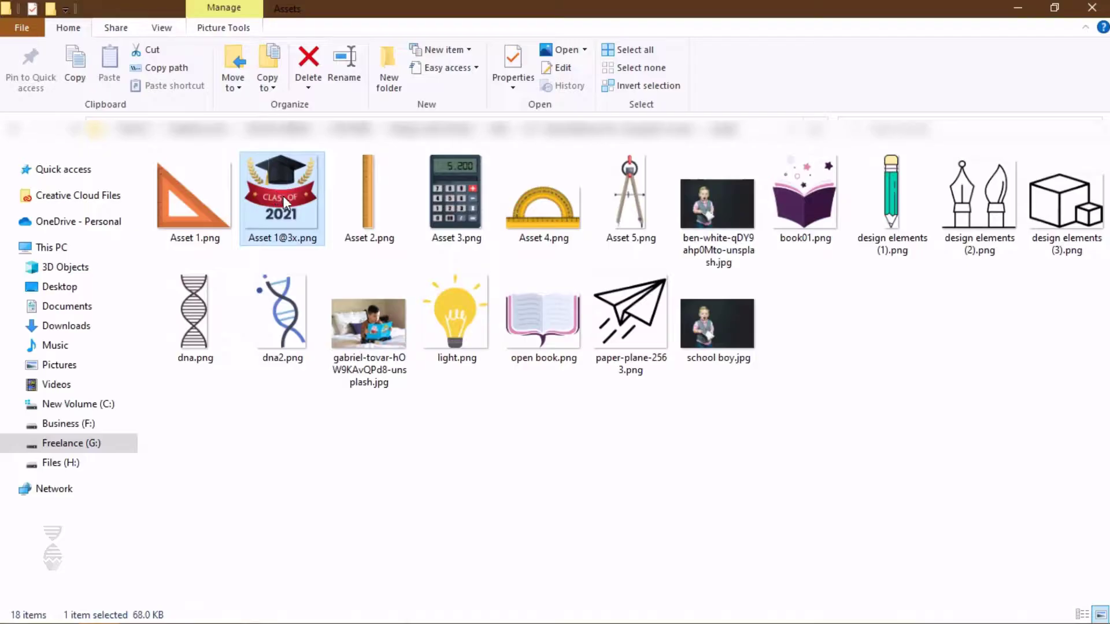
drag(283, 195, 312, 378)
Commit the placed badge and enlarge it about its centre.
key(v)
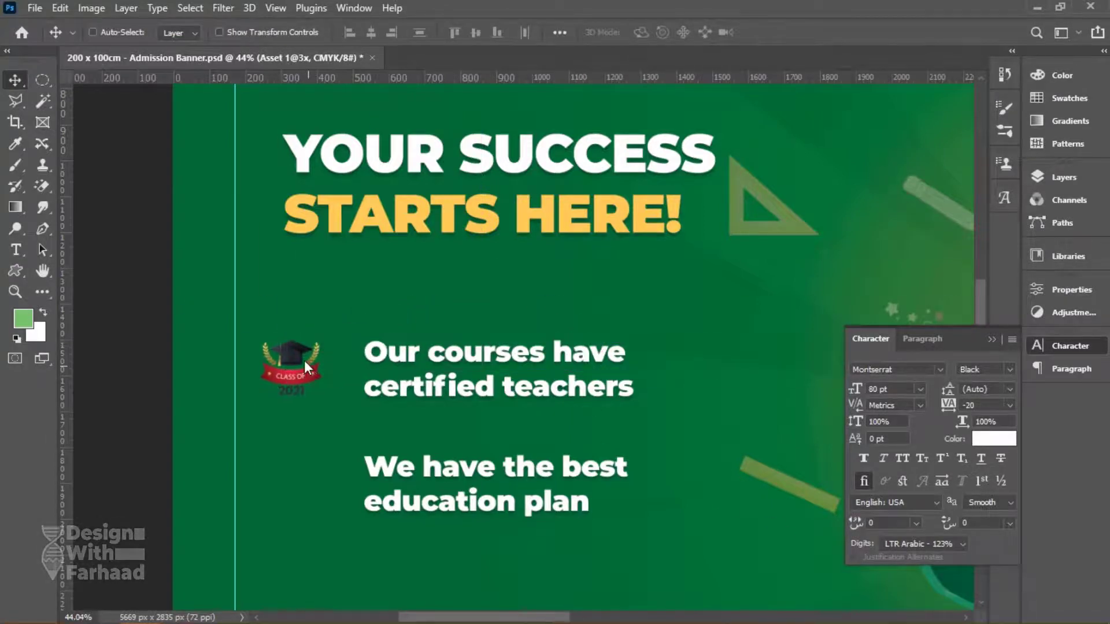
scroll(312, 378, up, 3)
key(ctrl+t)
drag(370, 327, 432, 263)
key(Return)
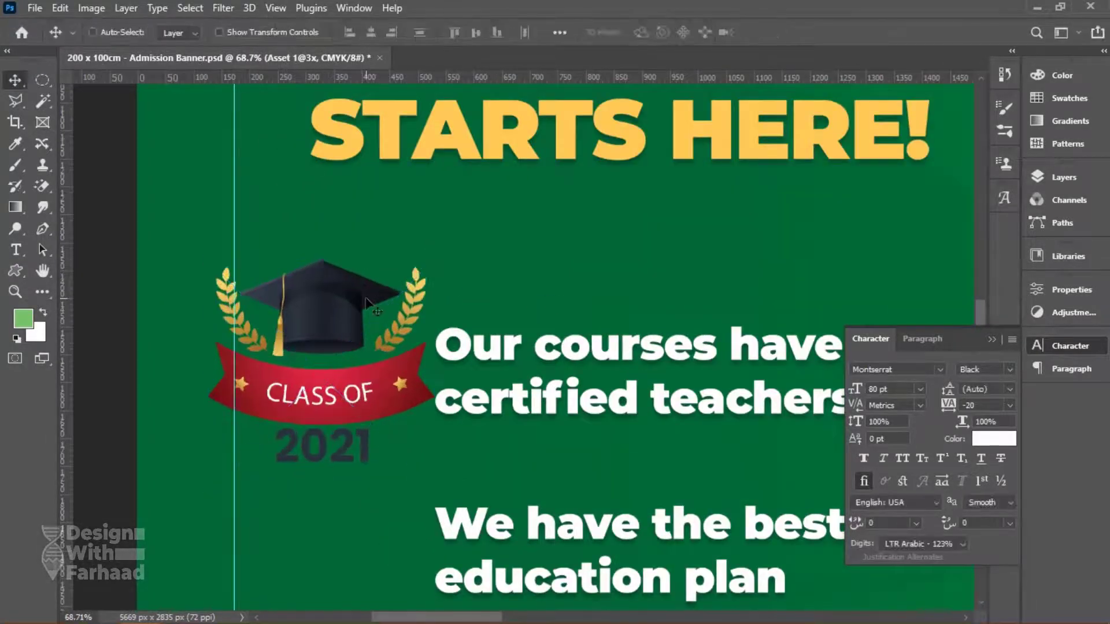
Mask the badge with a Polygonal Lasso selection, inverted so only the graduation cap shows.
click(17, 102)
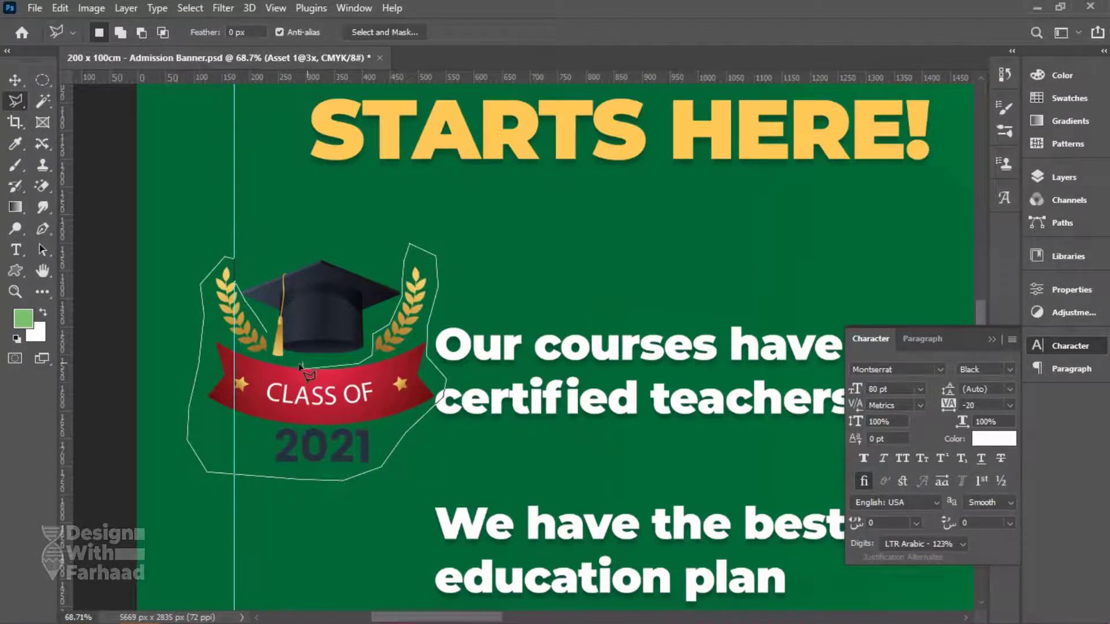
double_click(269, 338)
key(Delete)
key(Return)
click(1063, 177)
click(905, 601)
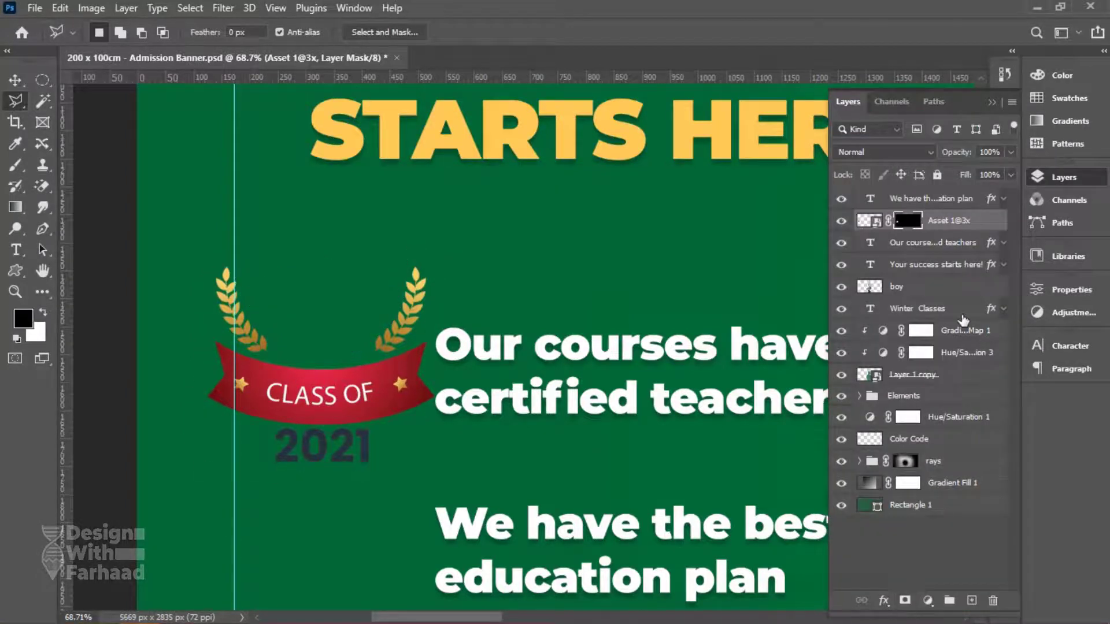
key(ctrl+i)
Apply the badge layer's mask permanently.
key(v)
right_click(907, 222)
click(278, 280)
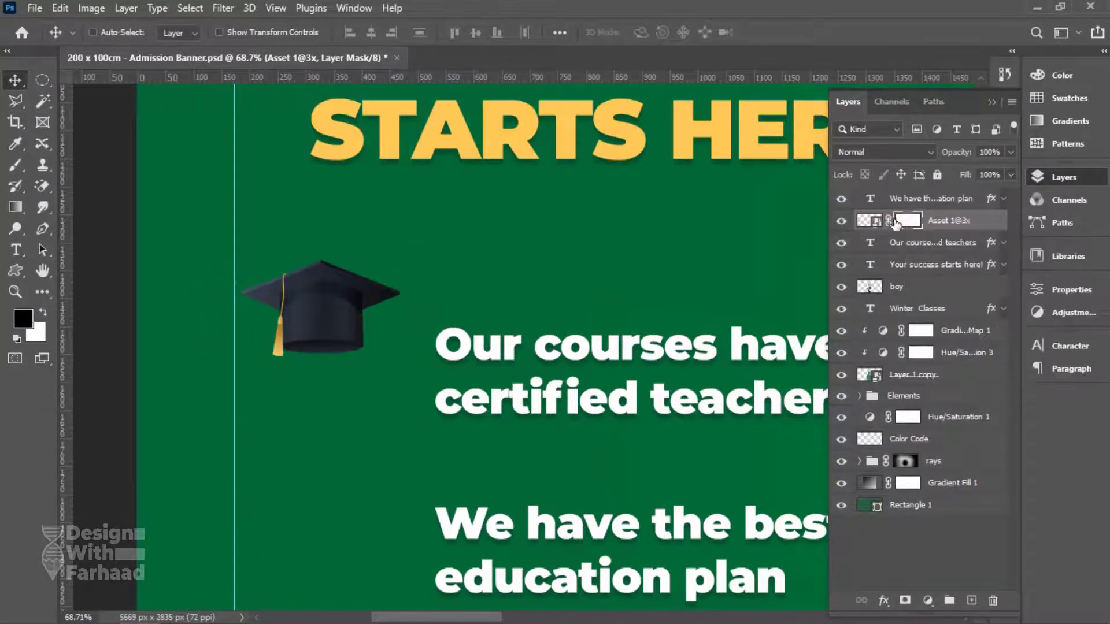
right_click(857, 223)
right_click(961, 222)
right_click(907, 222)
click(936, 267)
Move the cap beside the first line and draw an ellipse filled with the bar's yellow.
drag(328, 311, 418, 490)
right_click(15, 270)
click(63, 307)
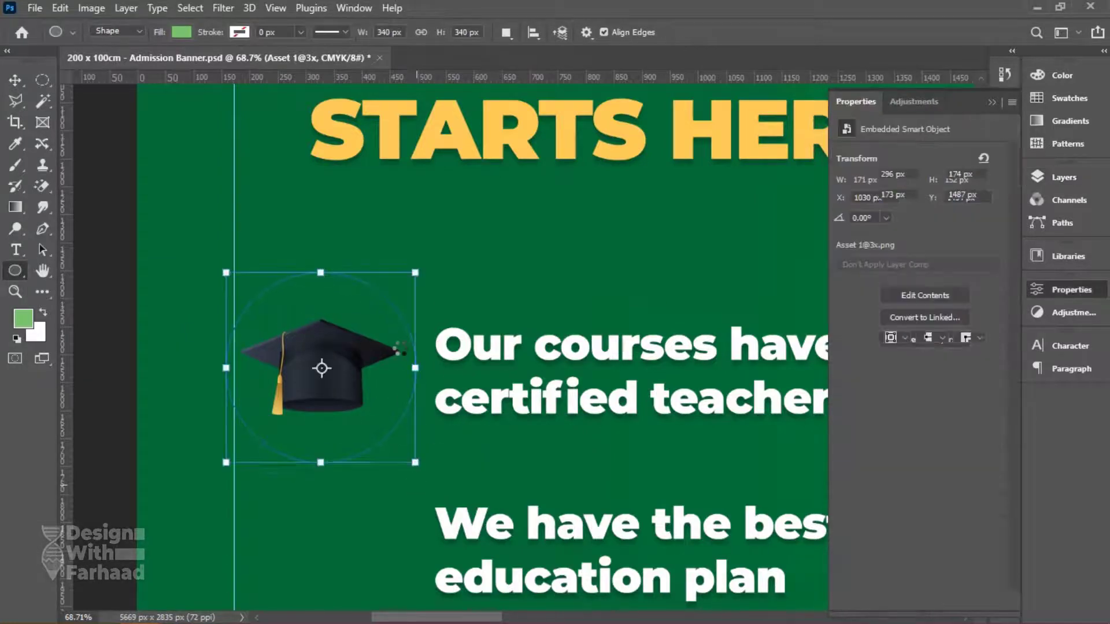
key(ctrl+0)
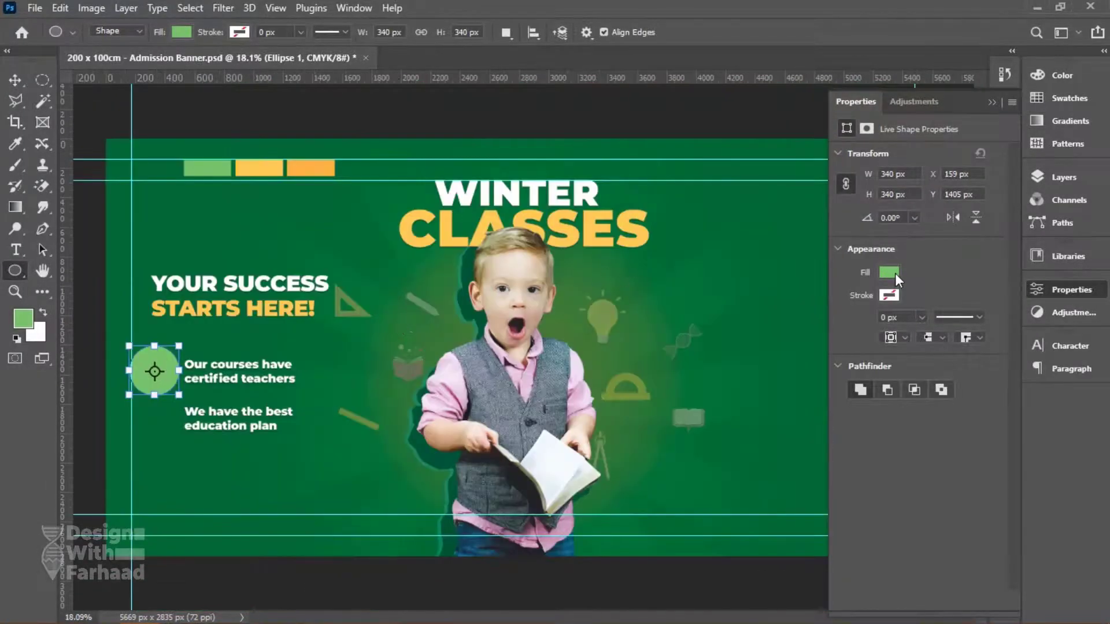
click(890, 272)
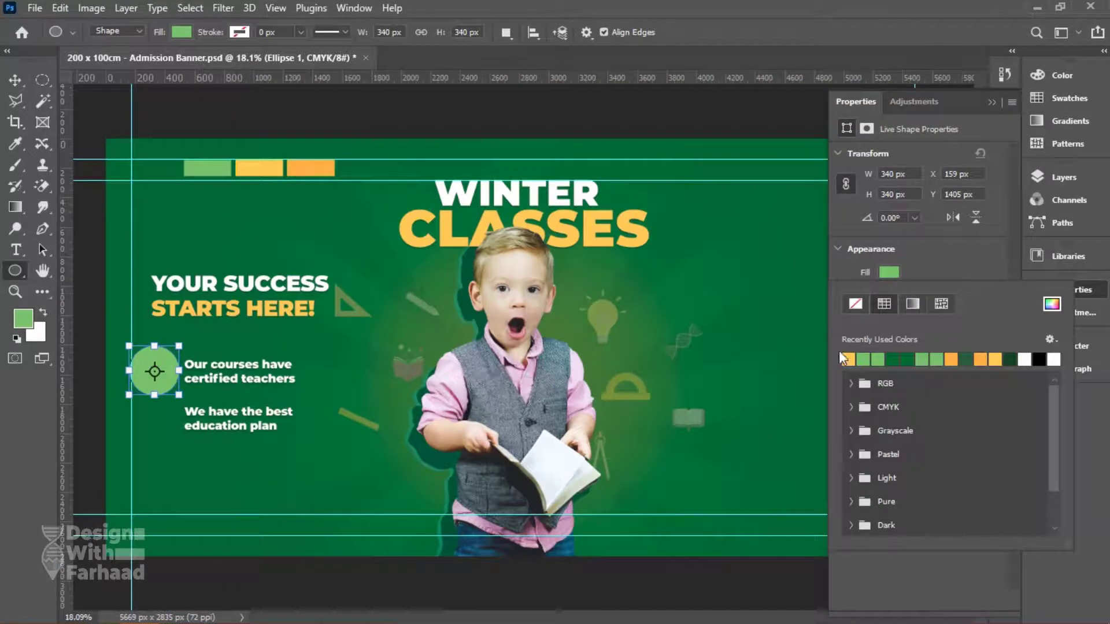
click(1052, 304)
click(258, 167)
click(1049, 140)
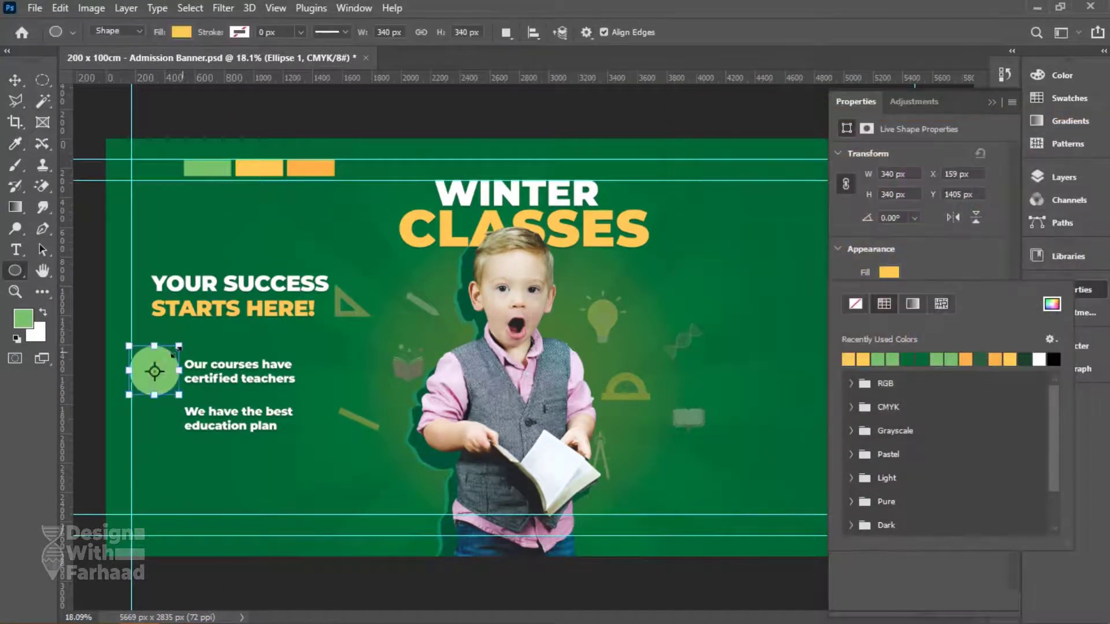
click(1096, 293)
Group the yellow circle and the graduation cap with Ctrl+G.
key(v)
click(1075, 183)
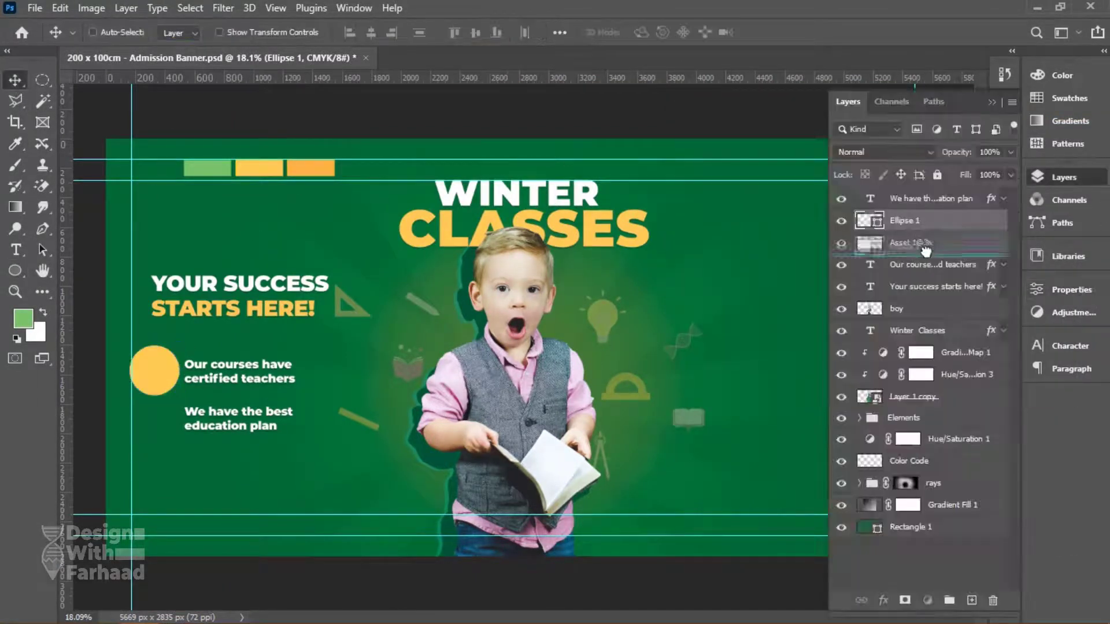
scroll(95, 380, up, 5)
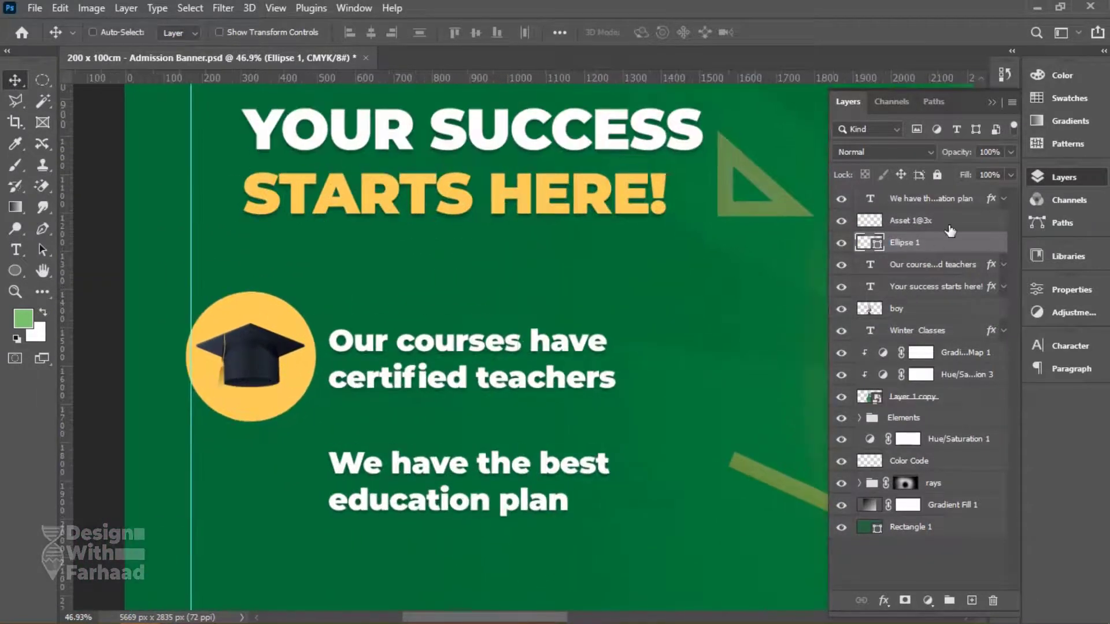
key(ctrl+g)
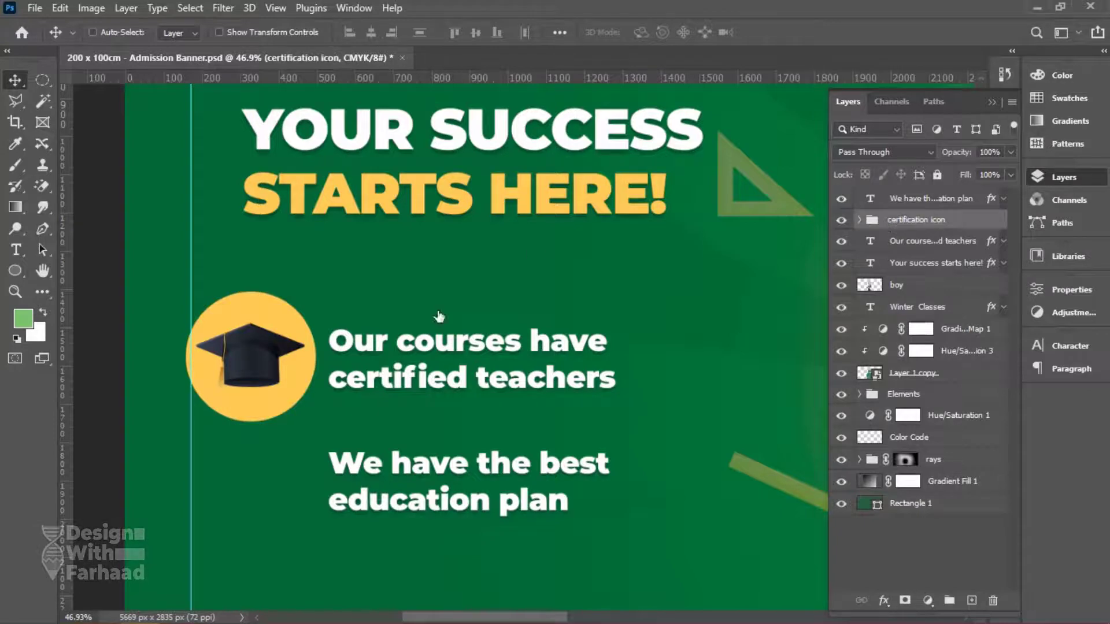
Scale the certification icon group down to about 59%.
key(ctrl+t)
drag(310, 295, 288, 481)
key(Return)
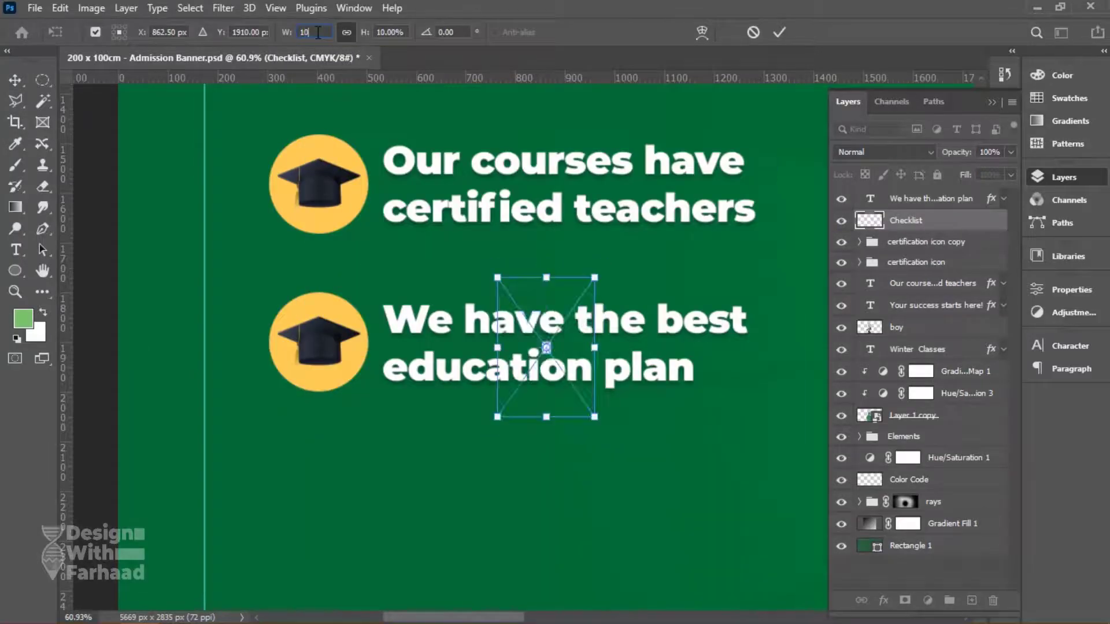
Place the checklist image into the lower icon group, fit it inside the yellow circle, and save.
key(Return)
drag(538, 347, 263, 382)
scroll(372, 318, up, 3)
right_click(290, 347)
click(358, 356)
drag(906, 220, 919, 254)
key(ctrl+t)
drag(172, 358, 290, 358)
scroll(290, 358, down, 5)
key(Return)
key(ctrl+s)
scroll(278, 391, up, 3)
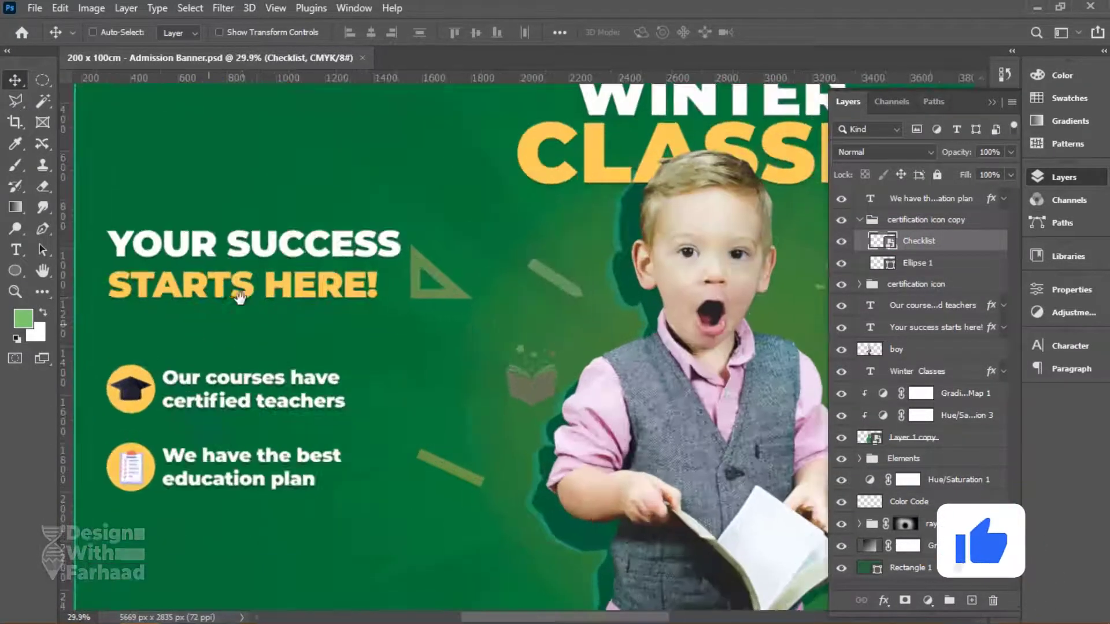
Put SUCCESS on its own line and set STARTS HERE! to 200 pt.
key(t)
click(265, 266)
key(Return)
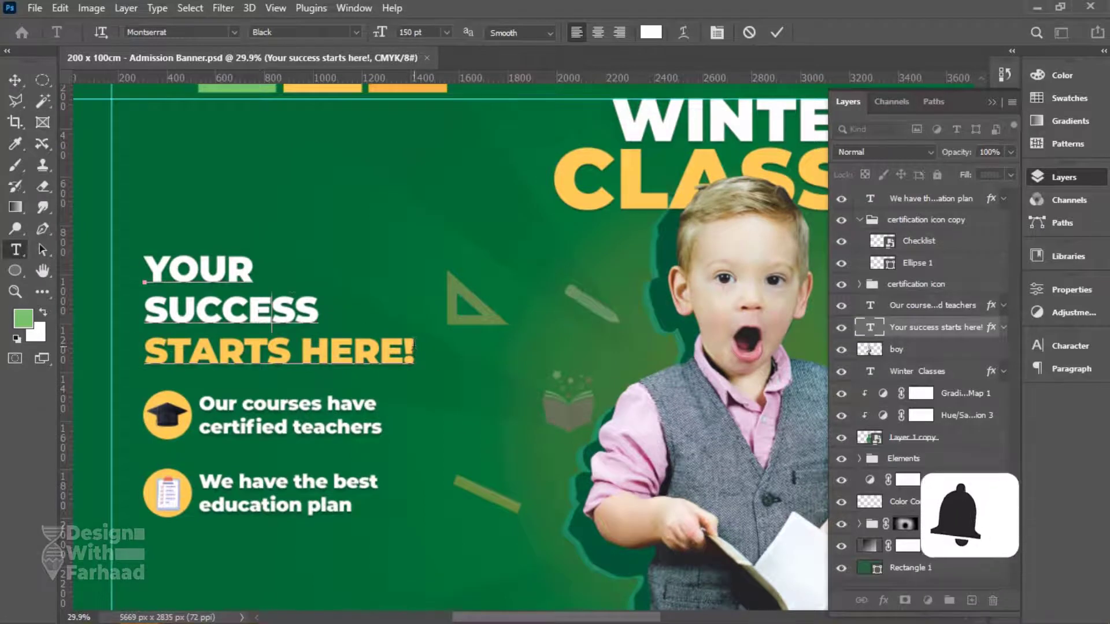
triple_click(354, 348)
click(413, 32)
text(200)
key(Return)
click(330, 332)
drag(330, 332, 316, 135)
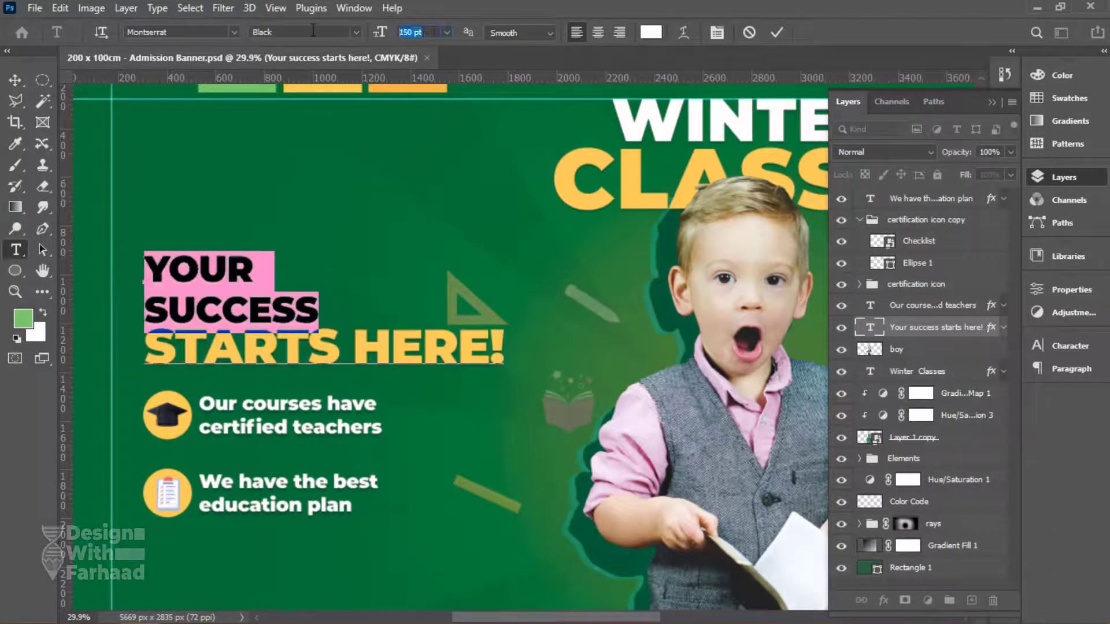
click(15, 79)
Copy the heading to the banner's right side and change it to read YOUR ARE OPEN NOW.
scroll(306, 316, down, 5)
key(ctrl+s)
drag(307, 317, 668, 317)
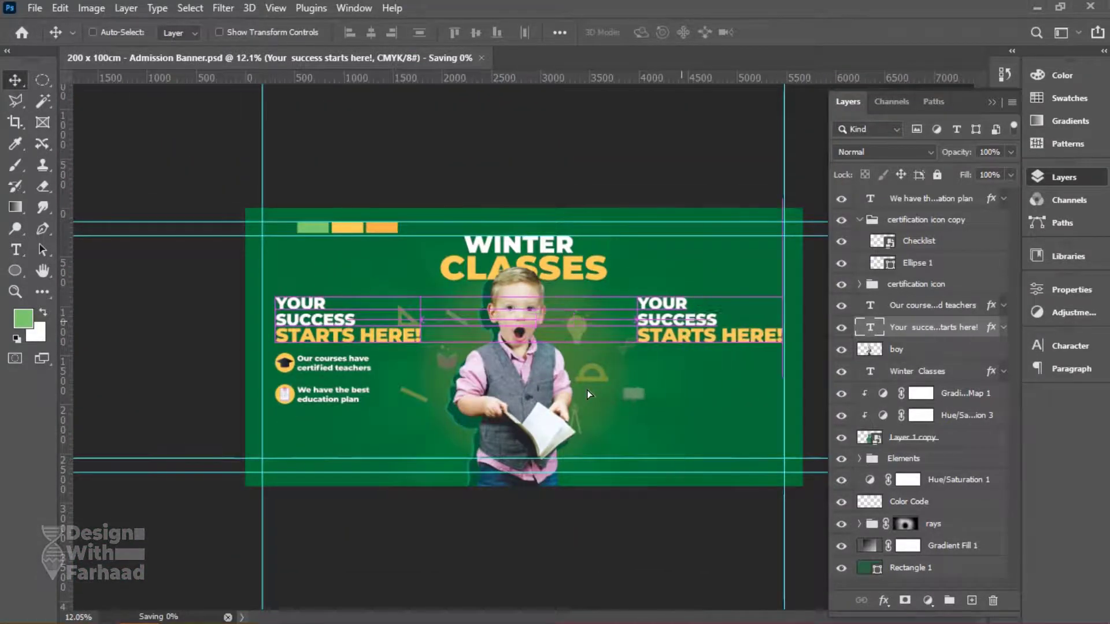
key(alt+Tab)
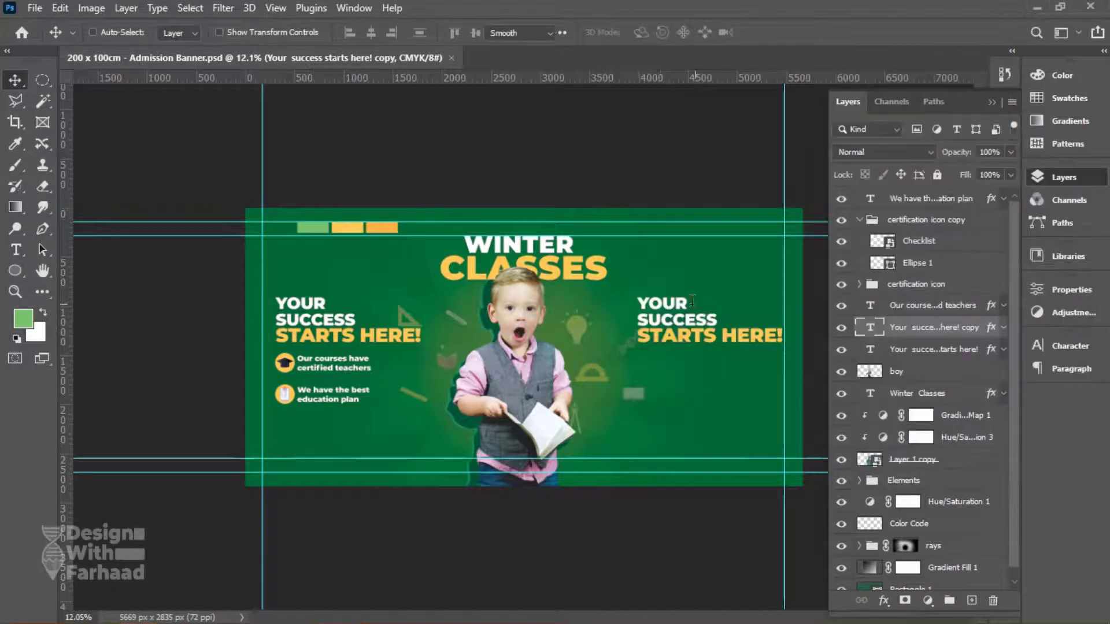
text(Admissions)
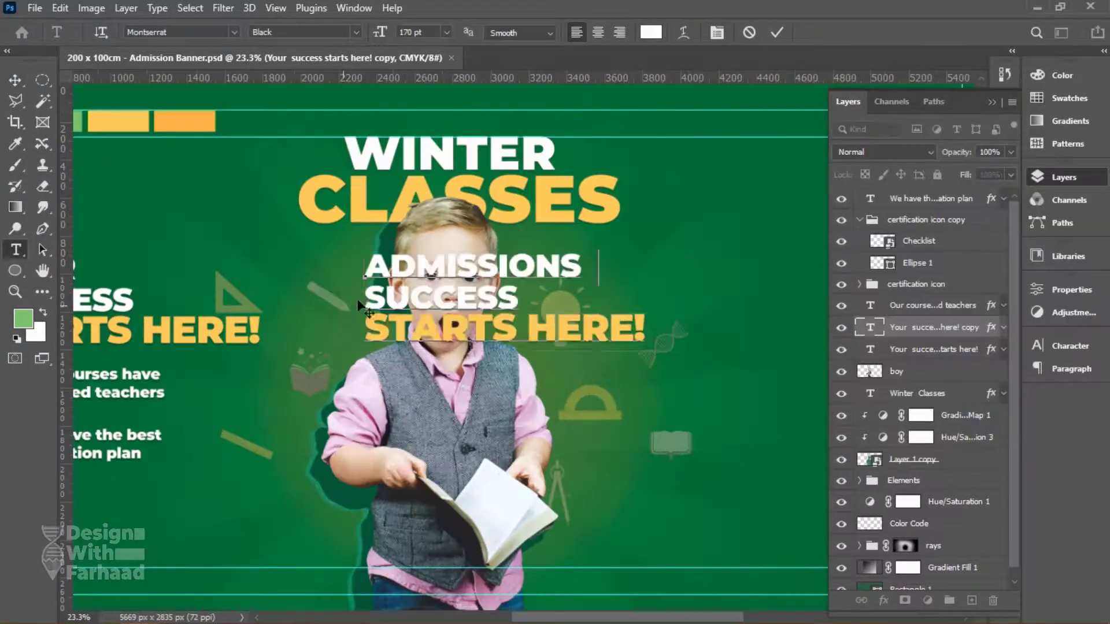
click(15, 79)
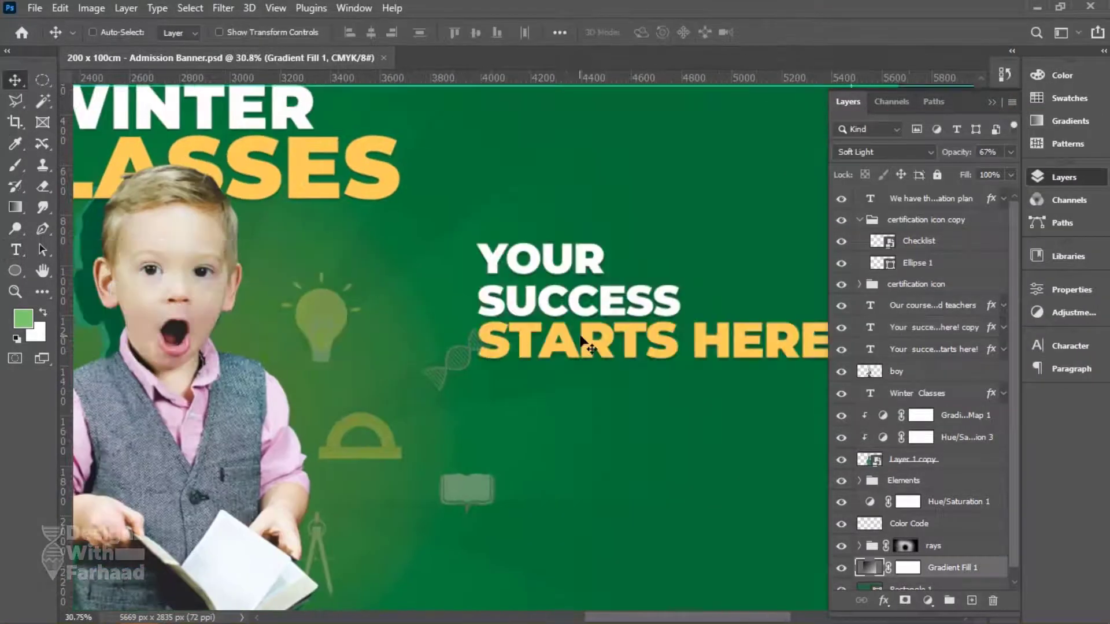
triple_click(580, 337)
text(are open now)
click(670, 300)
key(BackSpace)
key(BackSpace)
key(BackSpace)
key(BackSpace)
key(BackSpace)
key(BackSpace)
key(BackSpace)
key(BackSpace)
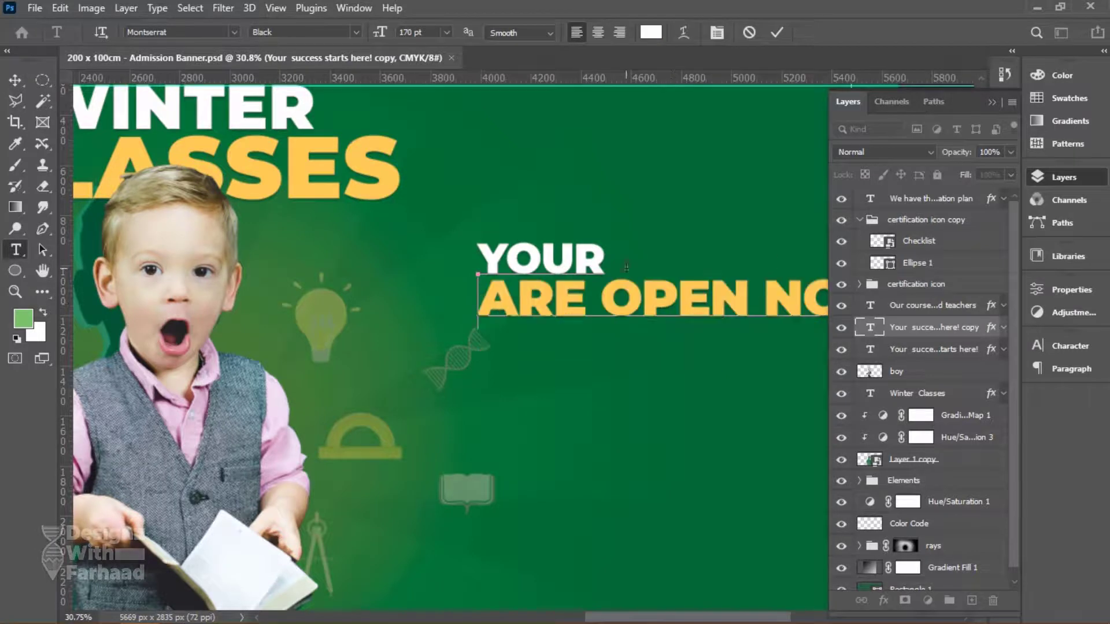
key(Delete)
key(Delete)
key(Delete)
key(Delete)
click(16, 79)
scroll(662, 288, down, 4)
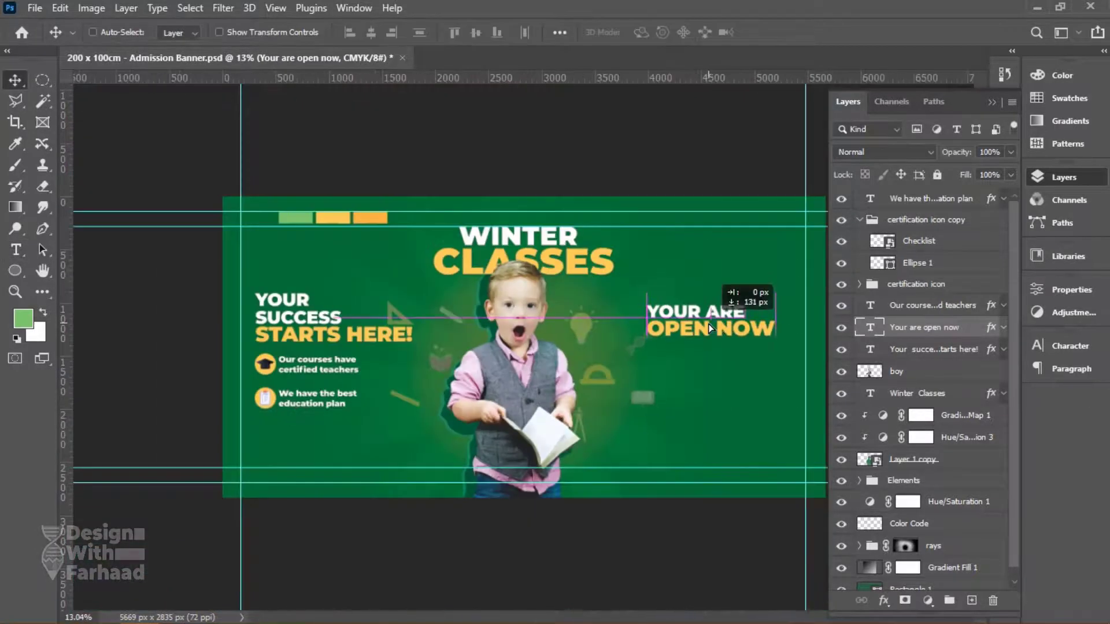
drag(711, 341, 710, 335)
Copy both bullet lines and their icon groups under the right-hand heading, and save.
right_click(298, 361)
click(330, 369)
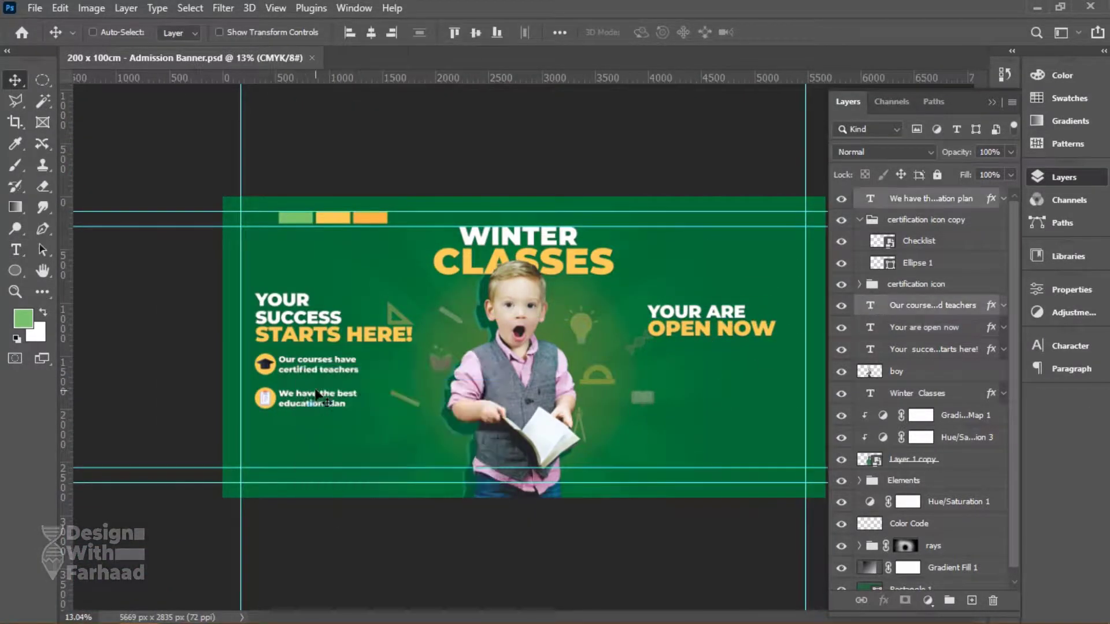
drag(316, 403, 733, 403)
right_click(698, 317)
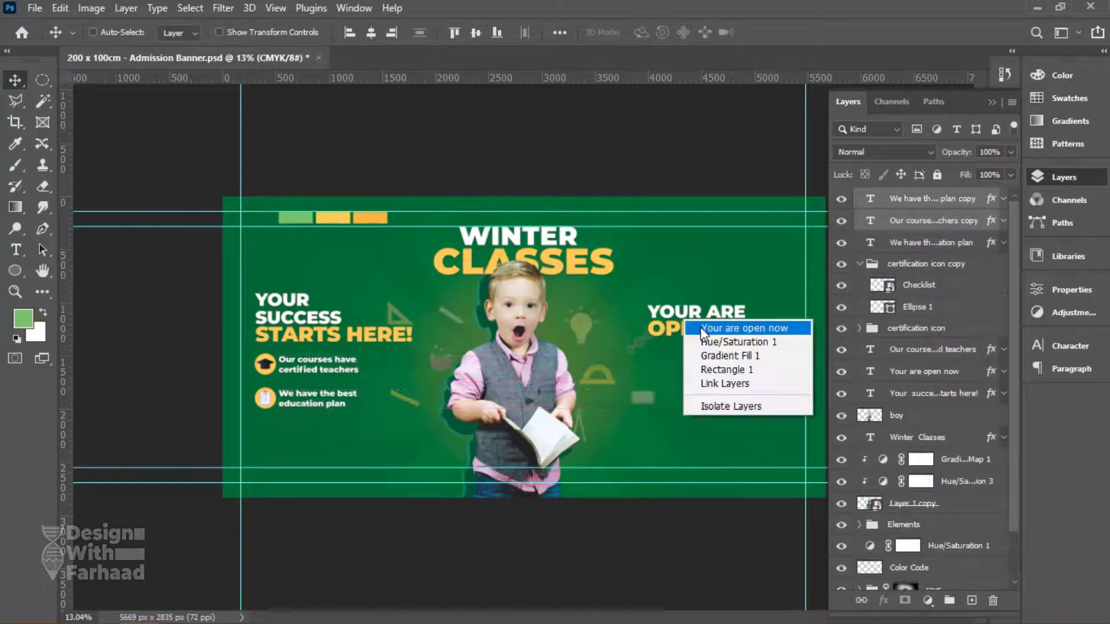
click(743, 324)
drag(699, 334, 718, 334)
key(ctrl+s)
right_click(272, 383)
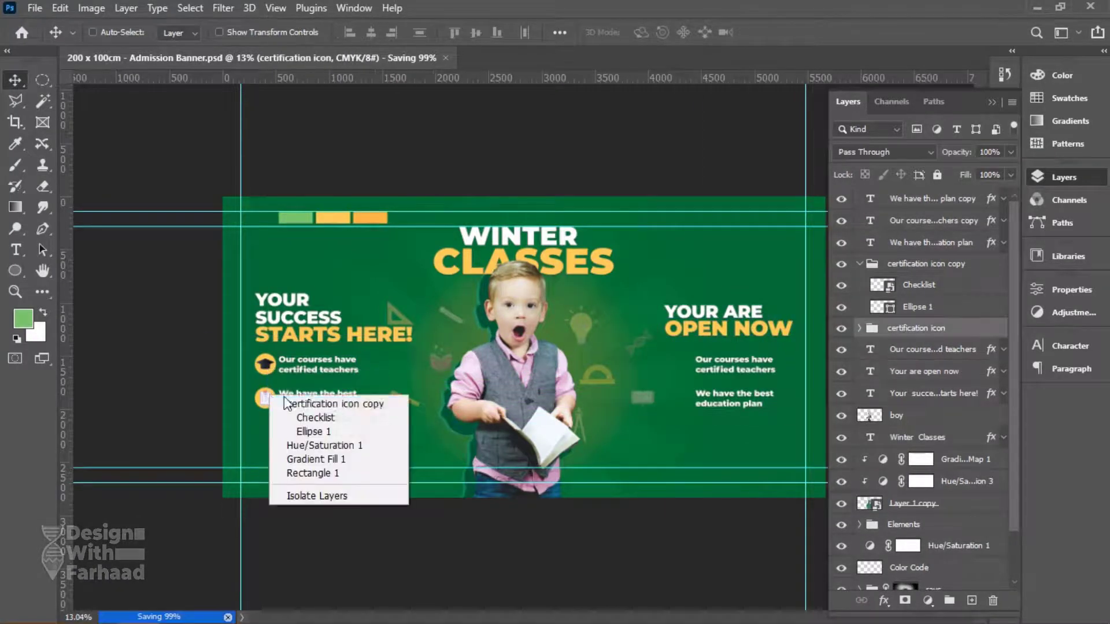
click(293, 399)
drag(336, 403, 684, 411)
scroll(709, 381, up, 4)
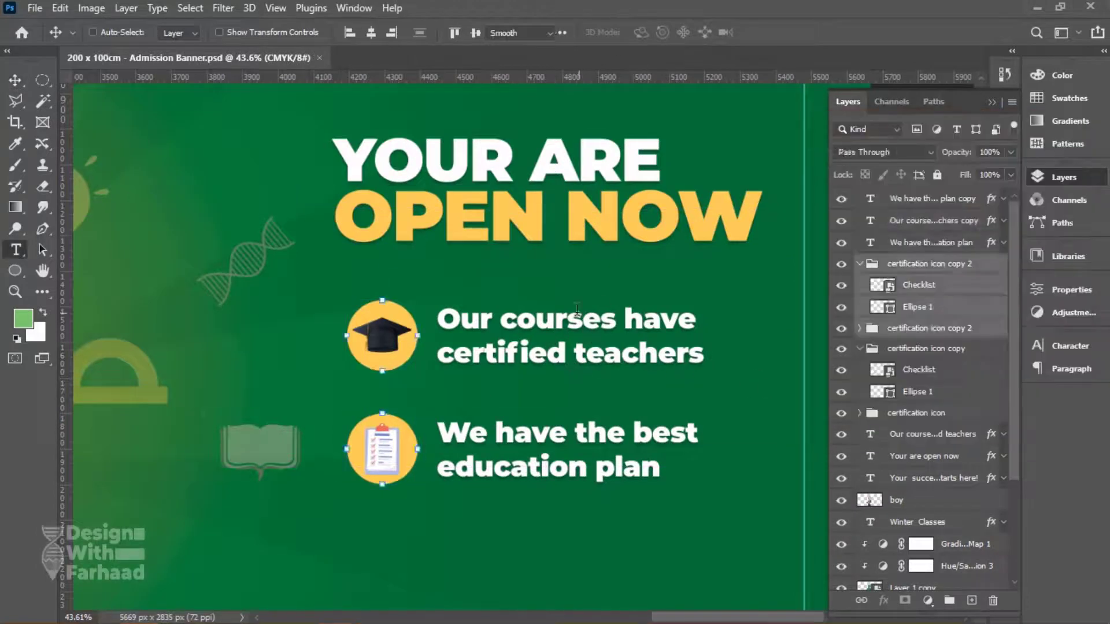
text(www.designwithfarhaad.com)
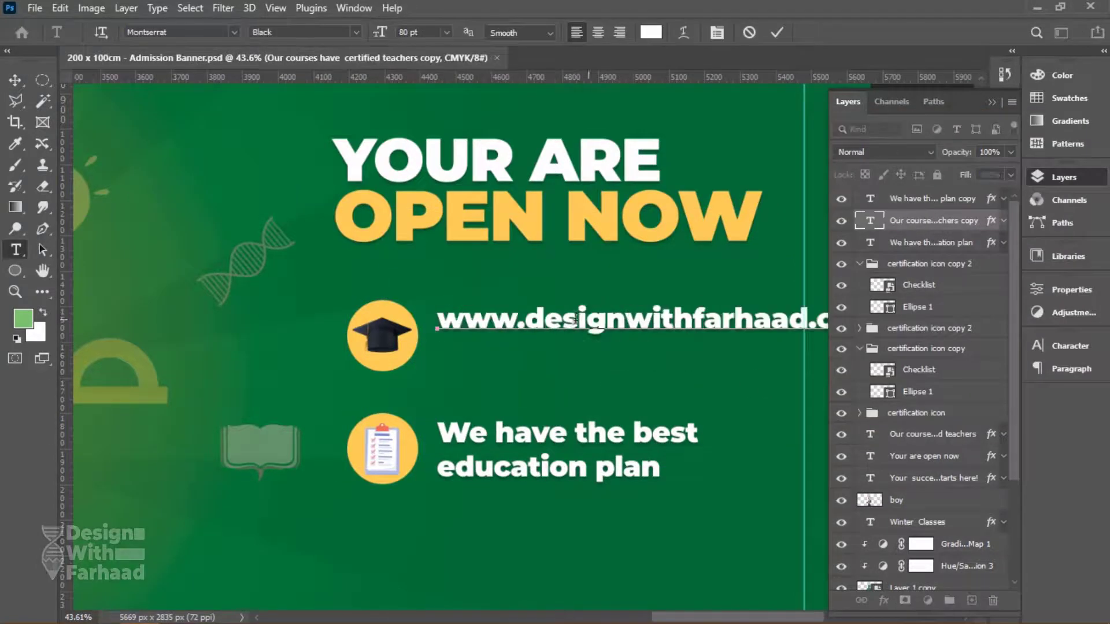
drag(525, 319, 437, 319)
key(BackSpace)
key(ctrl+Return)
Replace the second right-hand bullet with the phone number, digits spaced out.
click(549, 450)
key(ctrl+a)
click(502, 433)
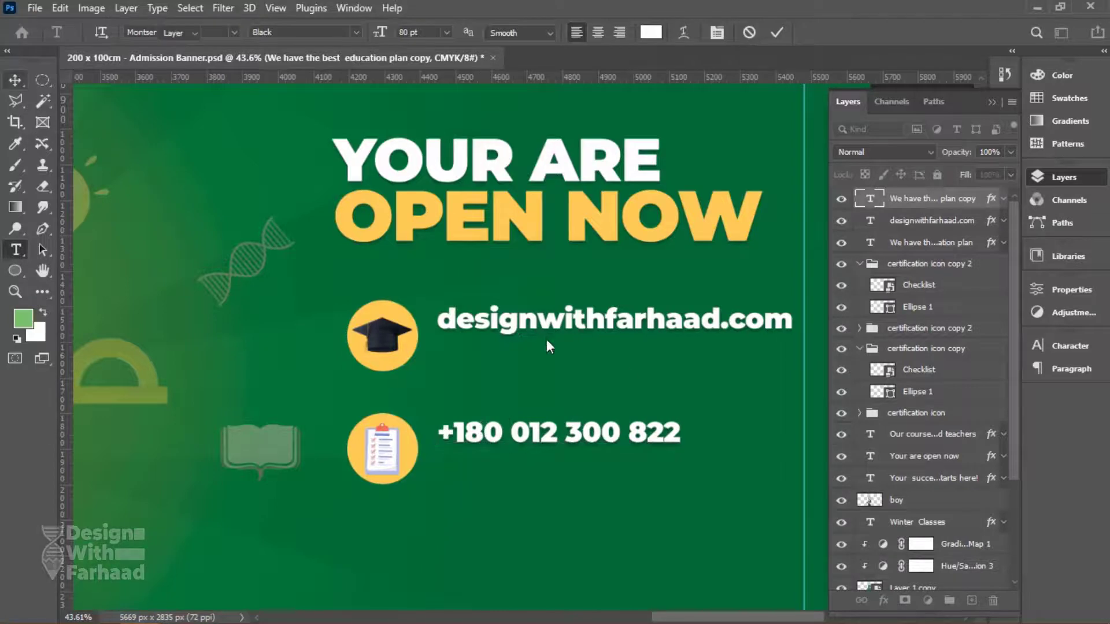
key(ctrl+Return)
Nudge both contact lines down slightly and set them to 70 pt.
key(v)
drag(546, 329, 561, 347)
drag(555, 439, 555, 464)
right_click(614, 341)
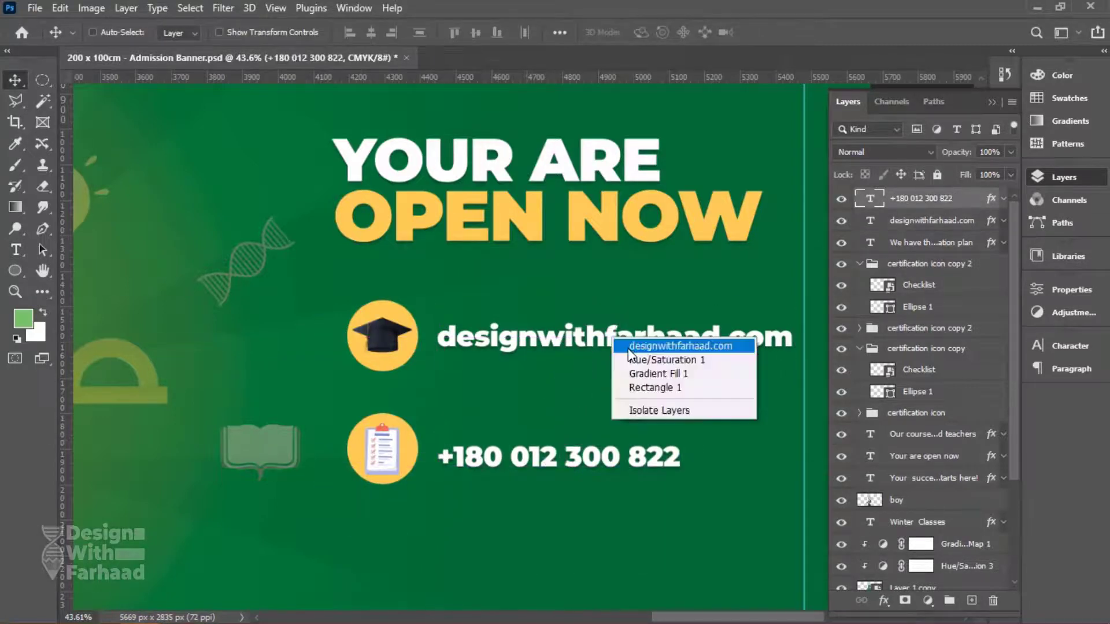
click(628, 347)
key(t)
key(Return)
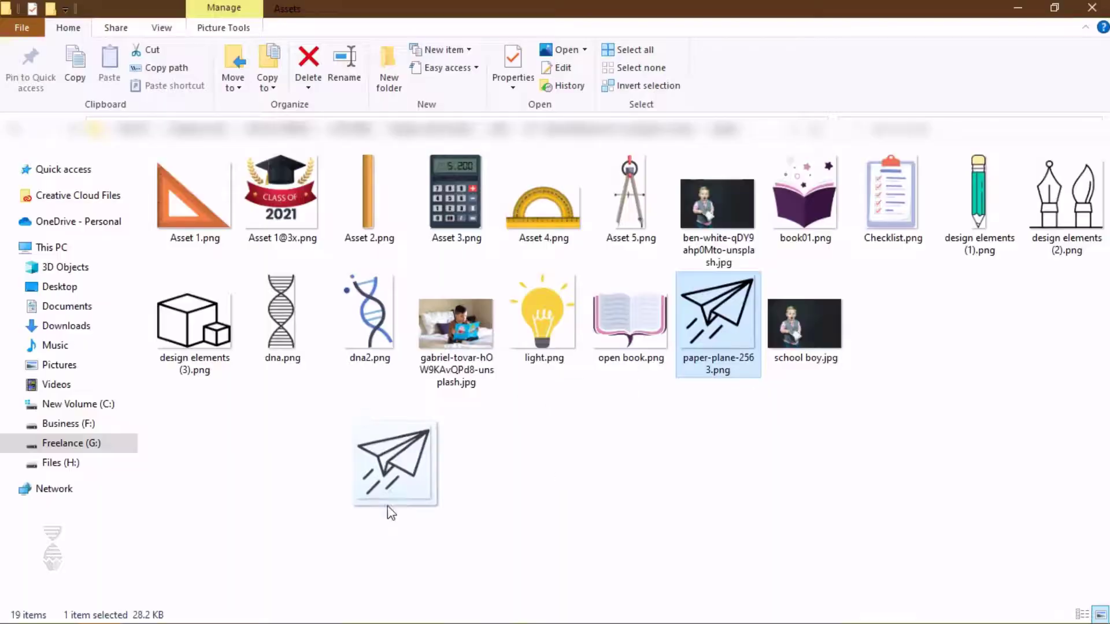
Place the paper-plane PNG into the banner and shrink it.
drag(389, 512, 510, 478)
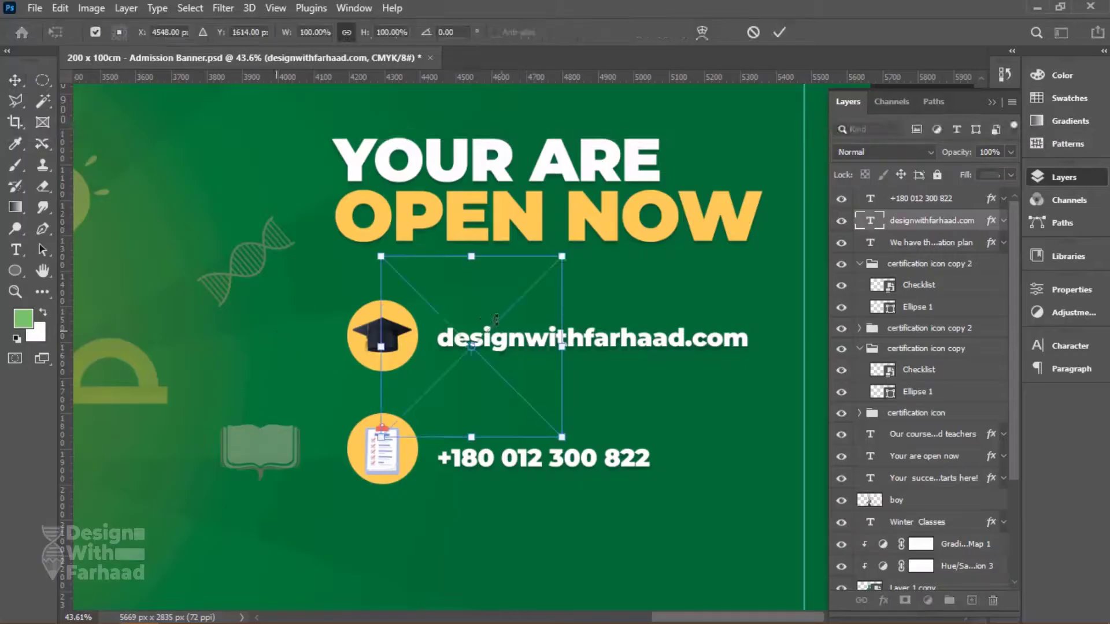
drag(567, 252, 524, 313)
key(Return)
Move the paper-plane layer into the first icon group and rename the group 'website'.
scroll(494, 319, up, 5)
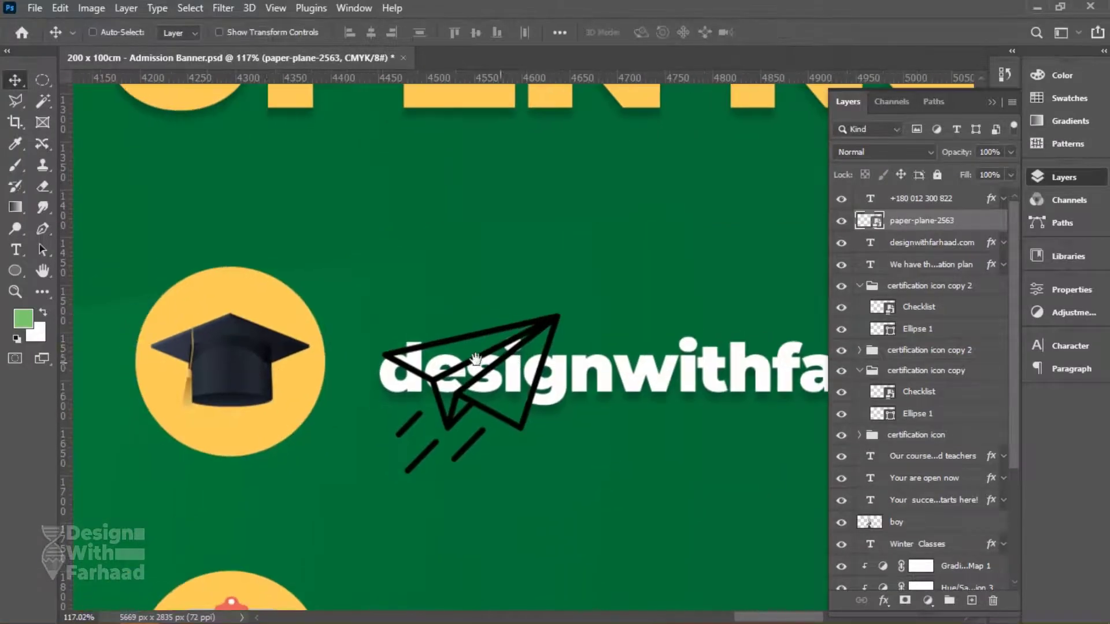
ctrl+click(265, 387)
right_click(463, 396)
click(514, 403)
drag(925, 222, 919, 378)
double_click(912, 328)
text(website)
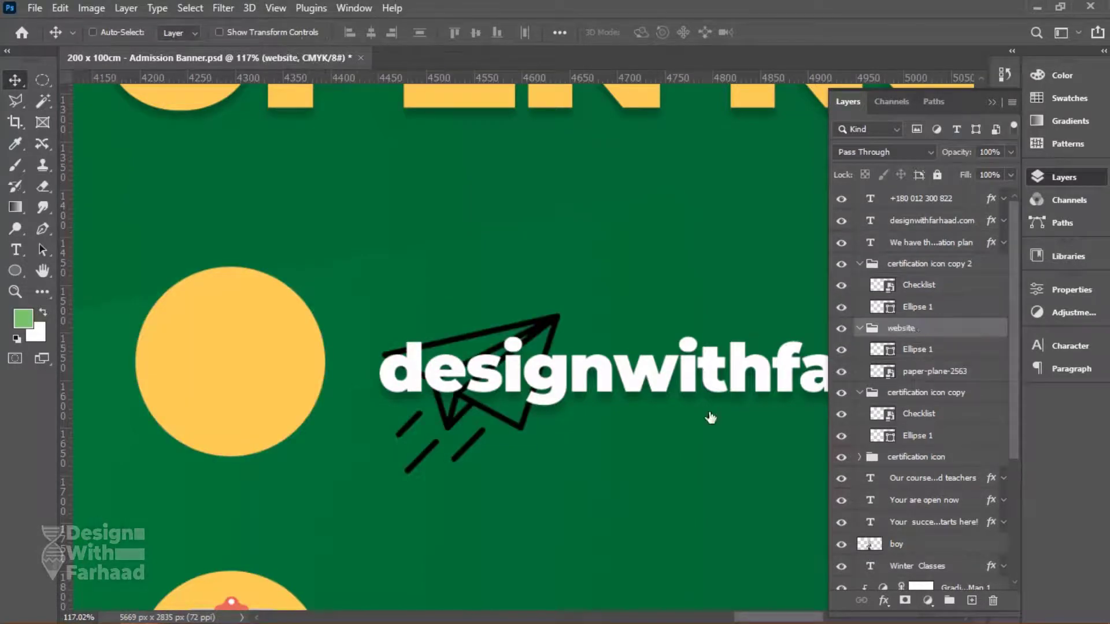
key(Return)
Centre the paper plane on the yellow circle, above it, scaled to about 26%.
drag(490, 372, 248, 371)
key(ctrl+])
key(ctrl+t)
drag(309, 236, 285, 322)
drag(231, 370, 241, 387)
key(Return)
Add a white Solid Color fill layer for the paper plane.
click(927, 601)
click(949, 316)
click(1055, 142)
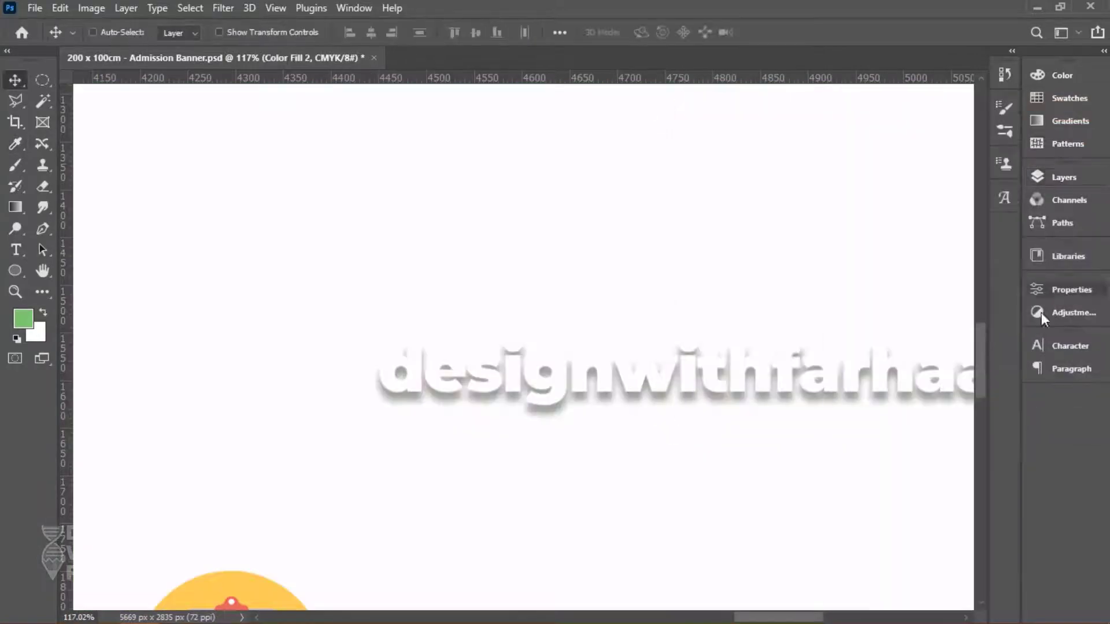
Clip the white fill to the plane, rename the second icon group 'Phone' and delete Checklist.
click(1063, 177)
click(844, 348)
key(alt+Tab)
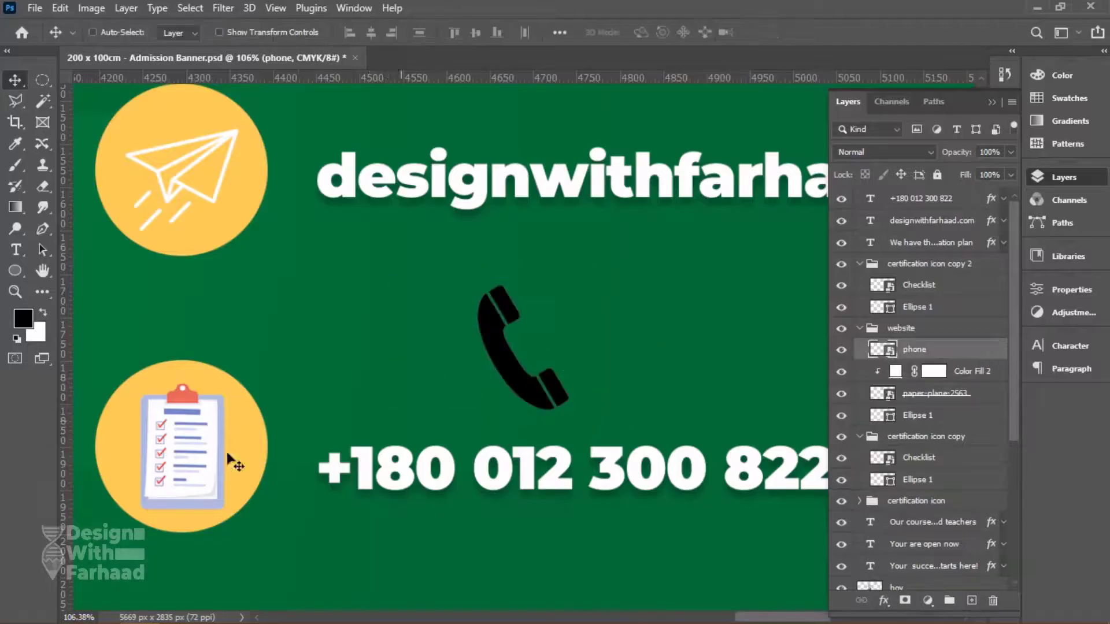
ctrl+click(223, 462)
double_click(930, 262)
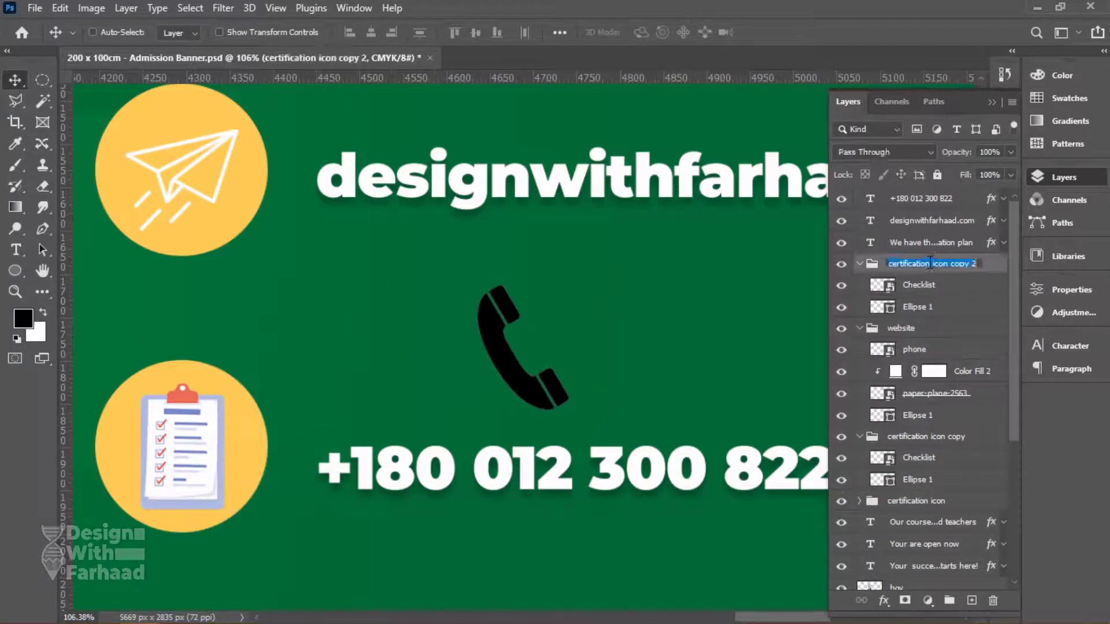
key(Delete)
Move the phone layer into the Phone group and place it on the lower yellow circle.
right_click(516, 360)
click(527, 372)
drag(929, 279, 927, 273)
drag(537, 341, 193, 419)
Add a white Solid Color fill above the phone icon, then view the whole banner.
click(927, 600)
click(948, 322)
click(840, 299)
click(1050, 140)
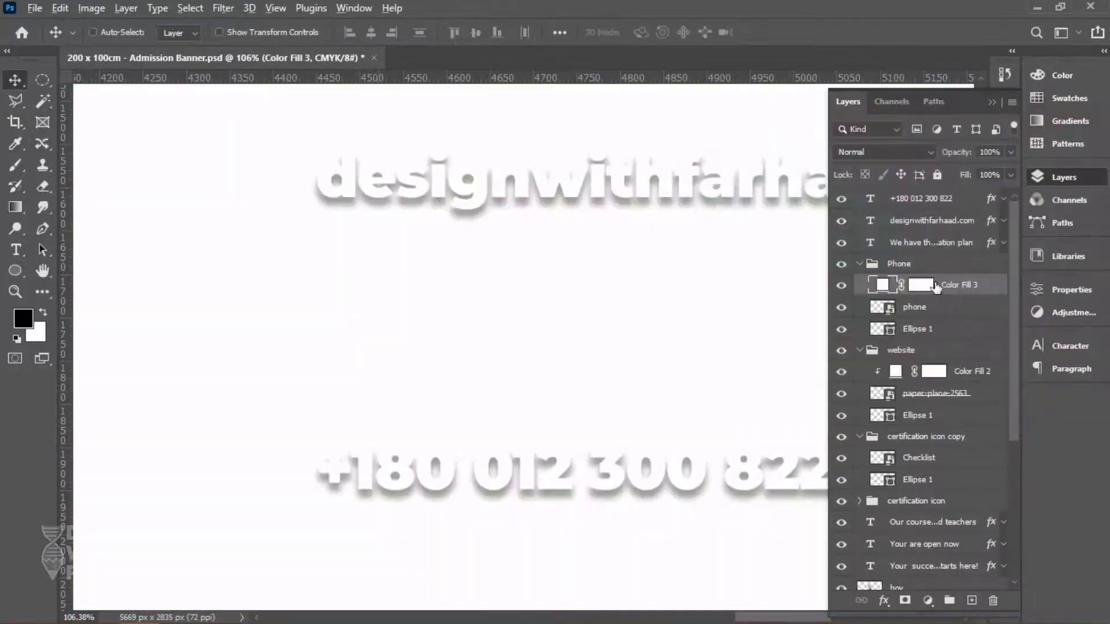
key(ctrl+0)
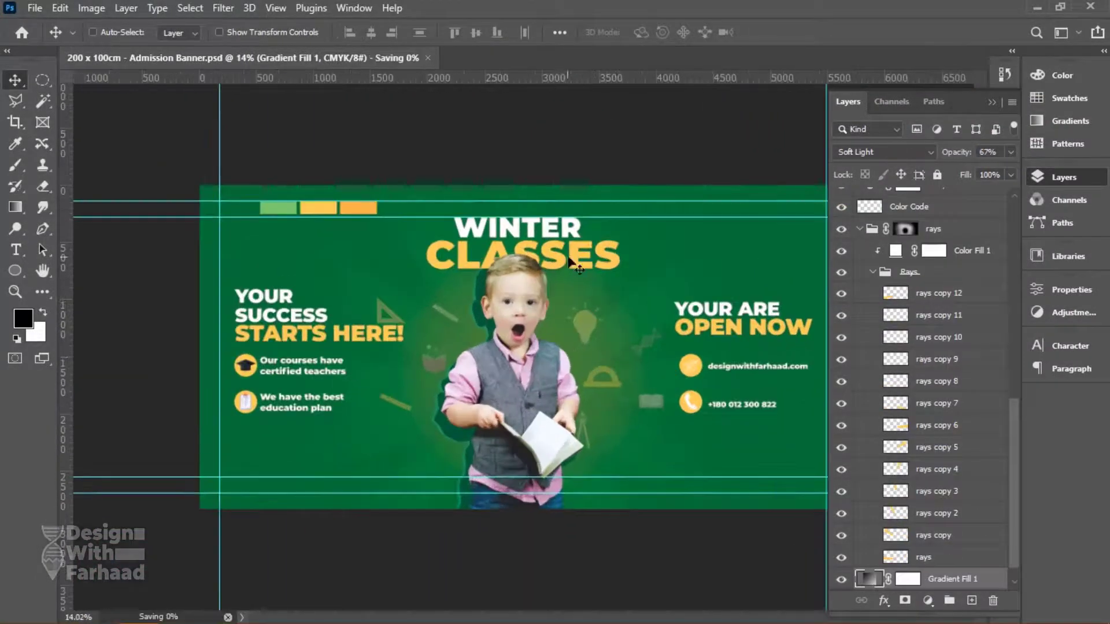
Scale the WINTER CLASSES heading up to about 124%.
ctrl+click(569, 260)
key(ctrl+t)
drag(523, 278, 523, 295)
key(Return)
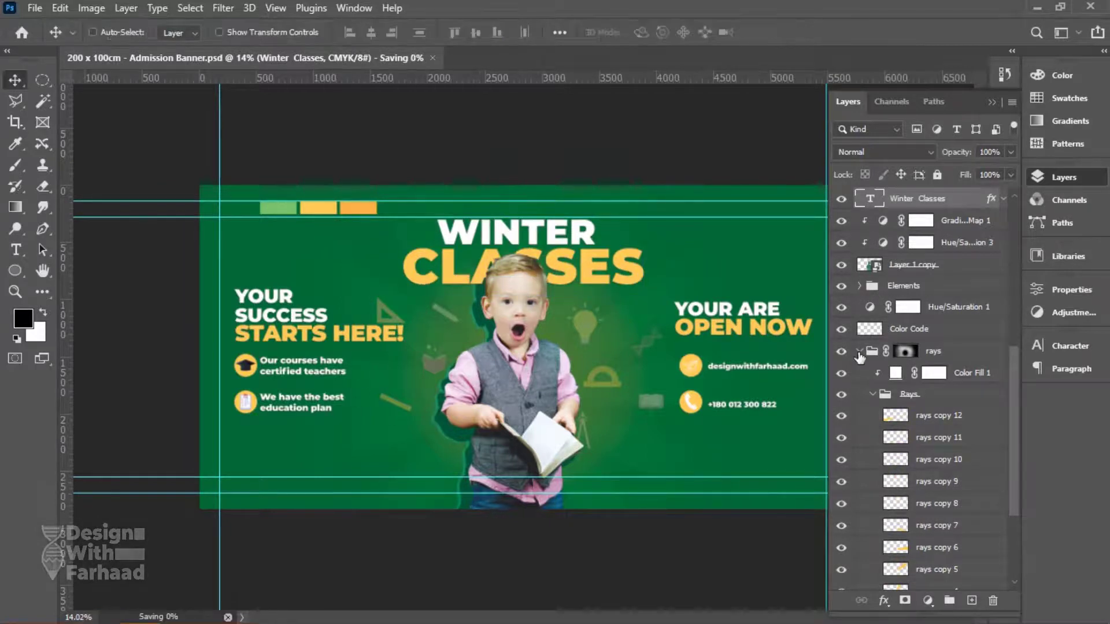
Rename the 'certification icon copy' group to 'plan' and save the document.
click(860, 351)
scroll(899, 469, up, 5)
click(859, 289)
click(859, 310)
click(848, 313)
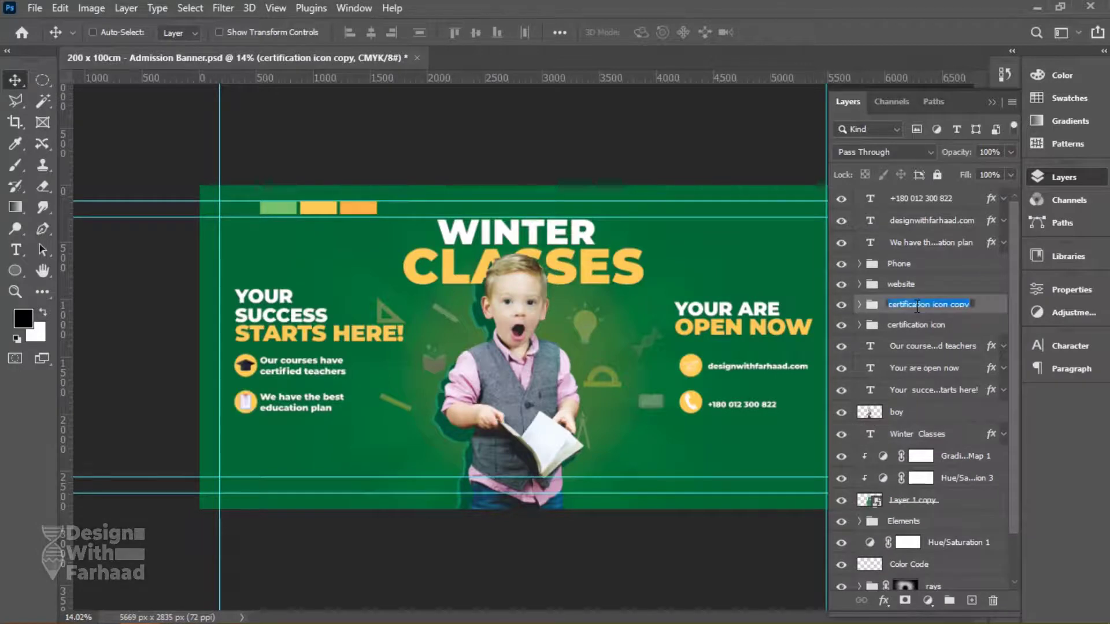
key(ctrl+s)
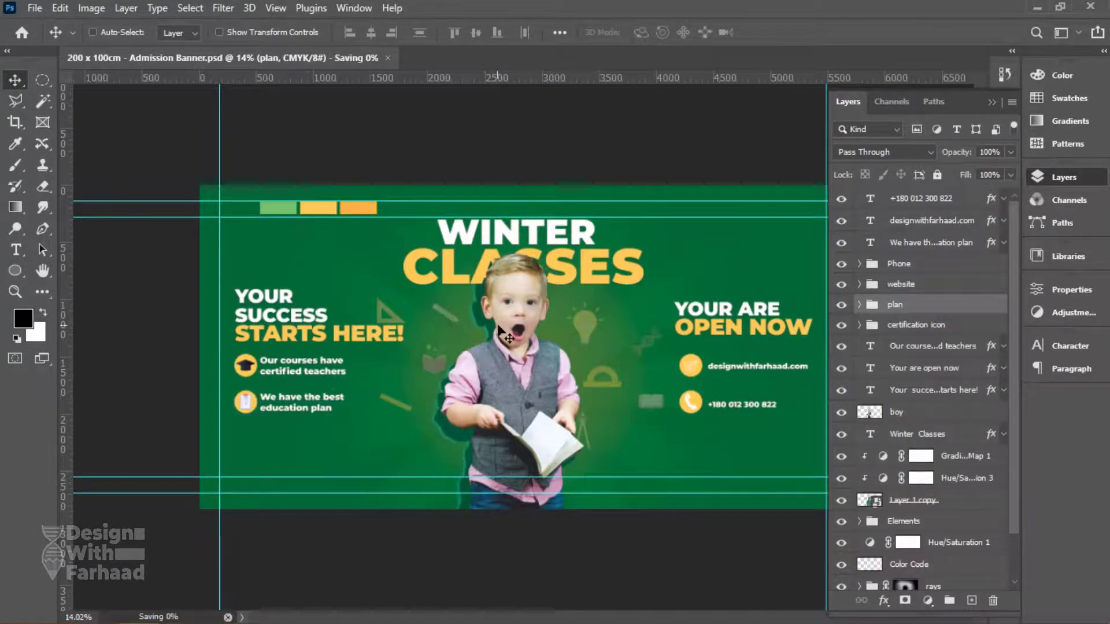
Select the boy, Winter Classes and then Layer 1 copy layers.
right_click(498, 396)
click(512, 401)
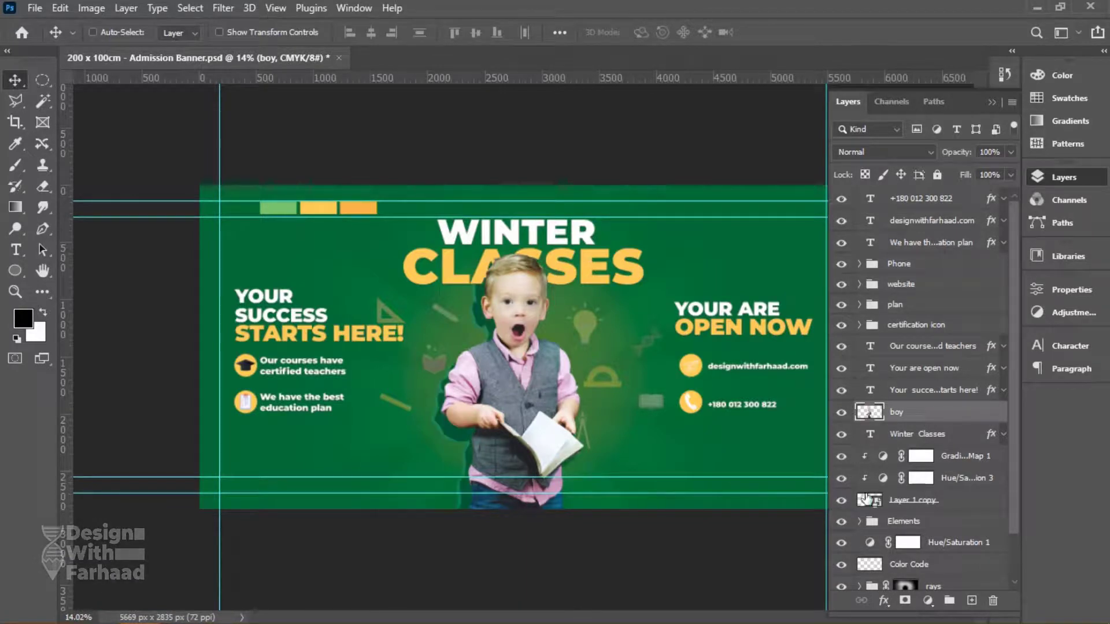
click(918, 440)
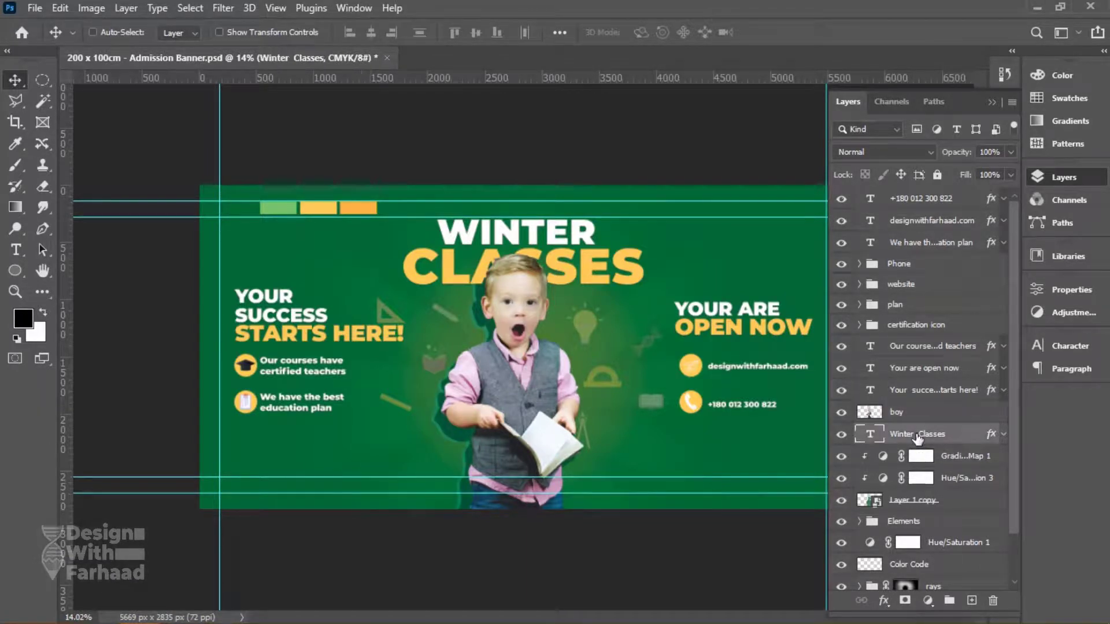
click(947, 508)
Add a layer below Layer 1 copy and draw a curved hill shape along the bottom.
ctrl+click(973, 600)
key(p)
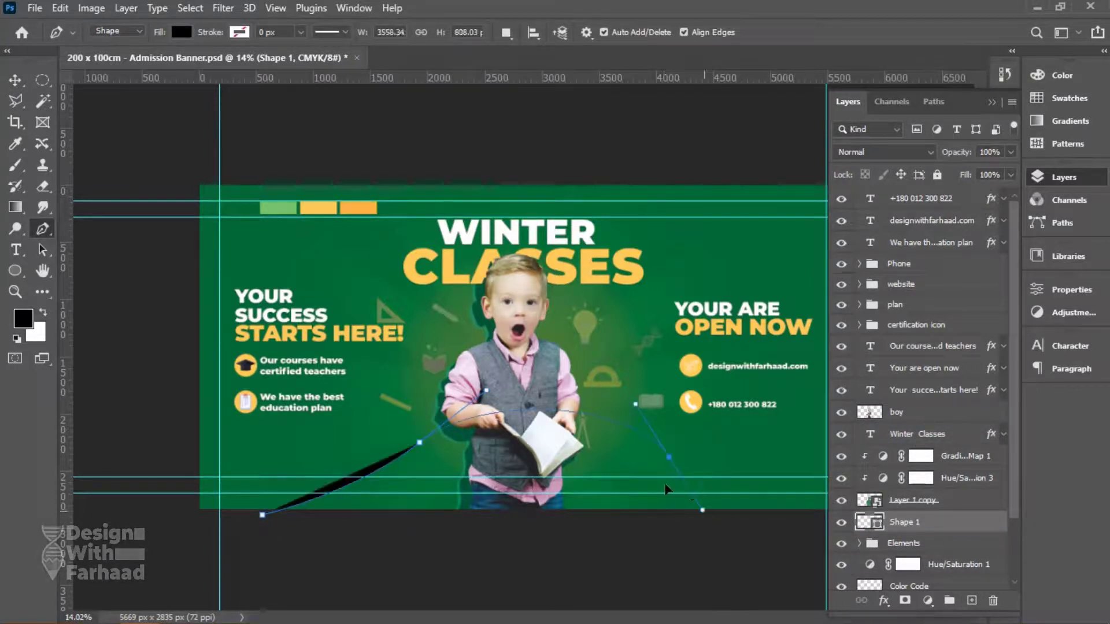
click(809, 519)
click(263, 516)
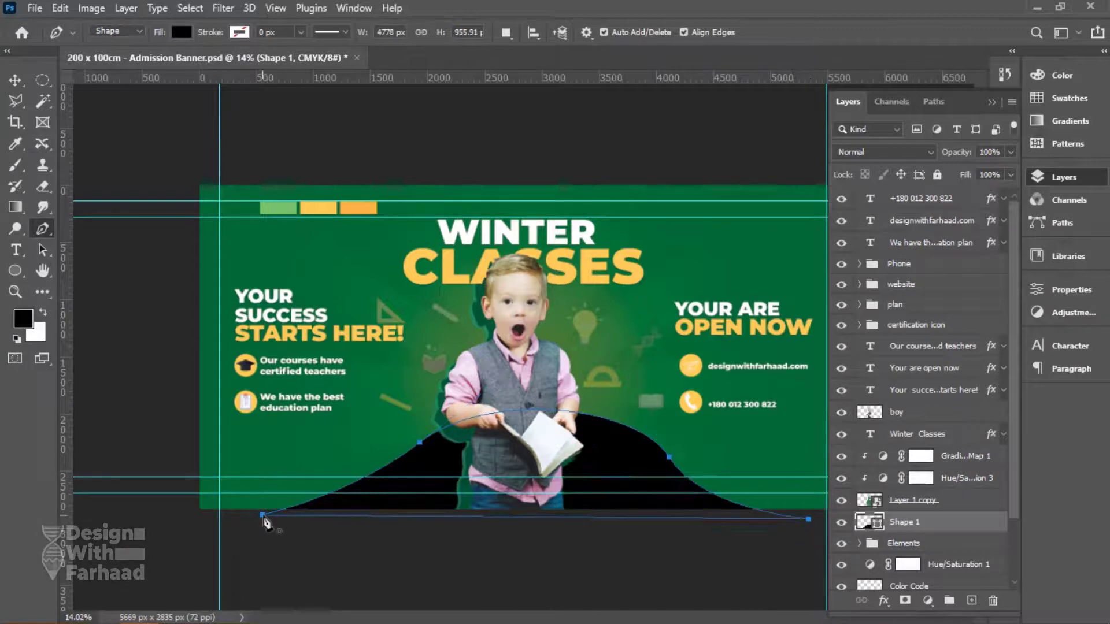
click(16, 81)
Fill the hill with light green #76c26b and add a Gradient Fill layer.
double_click(869, 522)
click(353, 206)
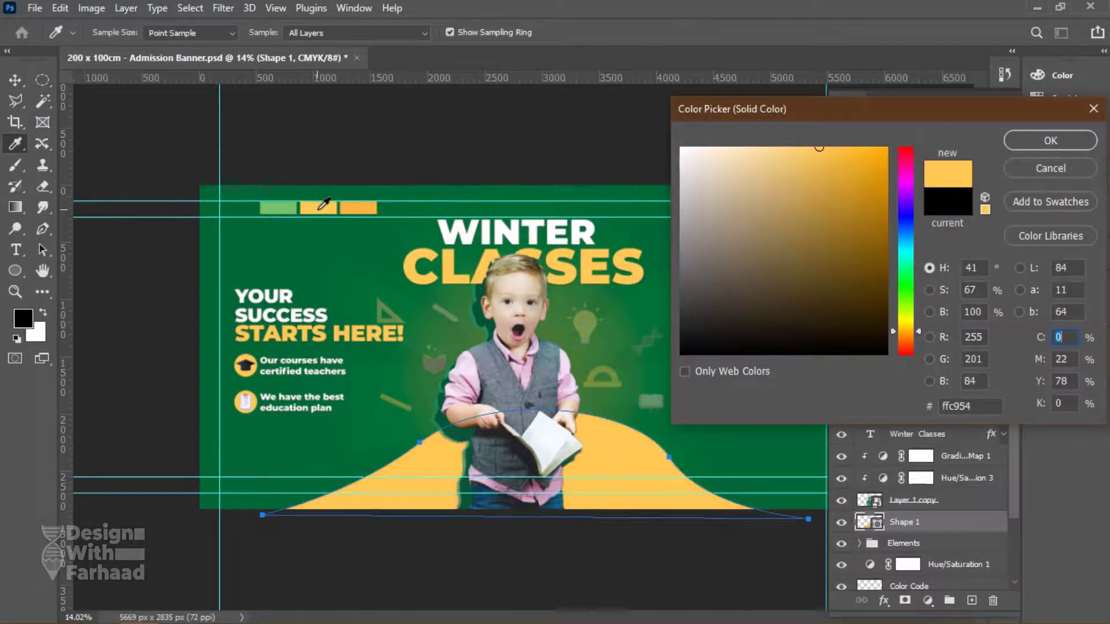
click(284, 207)
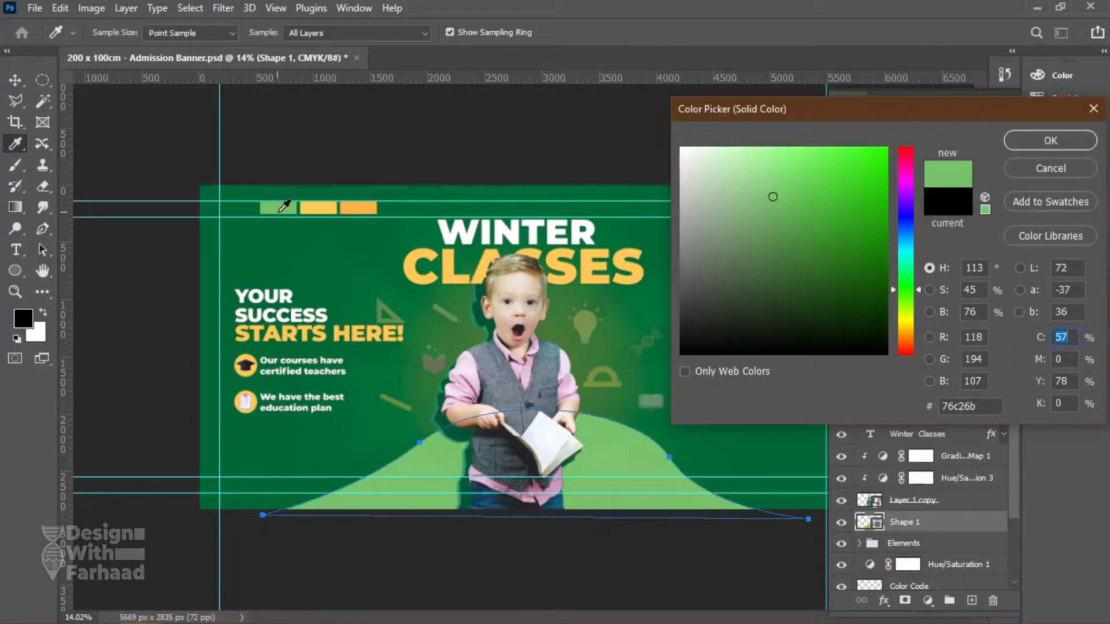
click(1042, 141)
click(927, 600)
click(948, 332)
Create the gradient fill, position it above the curve shape and clip it.
click(979, 99)
key(ctrl+plus)
drag(937, 535, 936, 526)
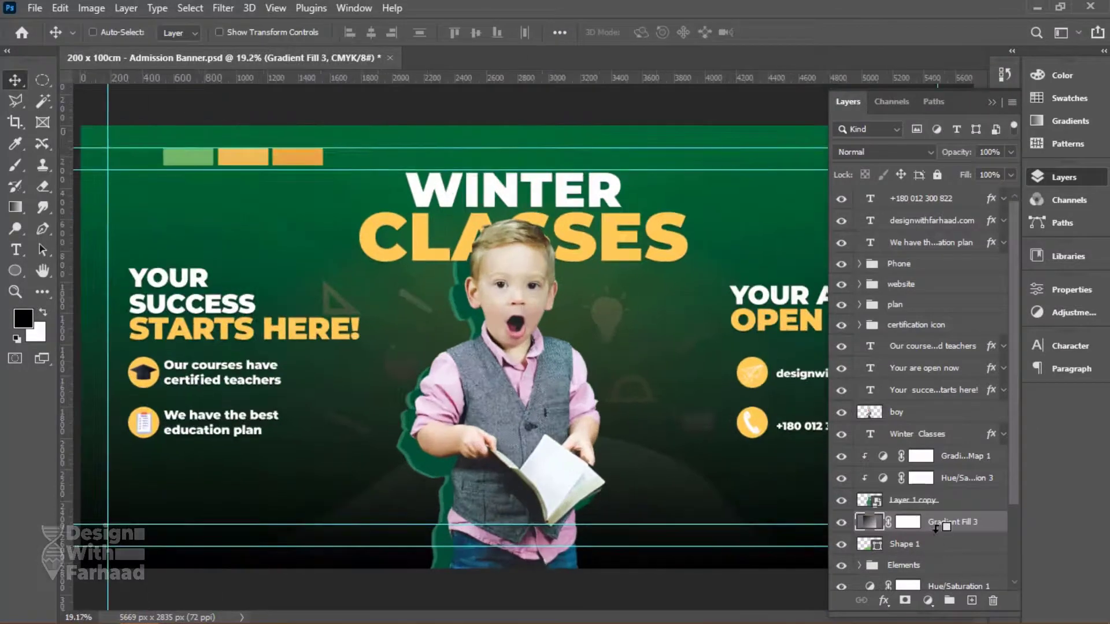
key(ctrl+s)
Set the gradient's left stop to the dark banner green.
double_click(881, 523)
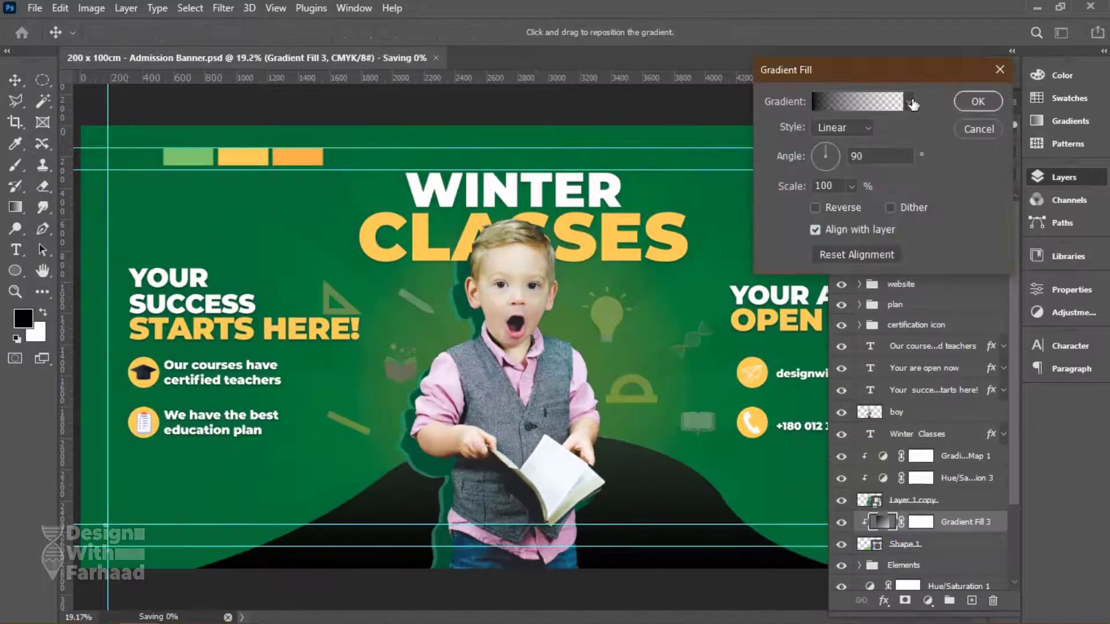
click(863, 113)
click(740, 363)
click(804, 425)
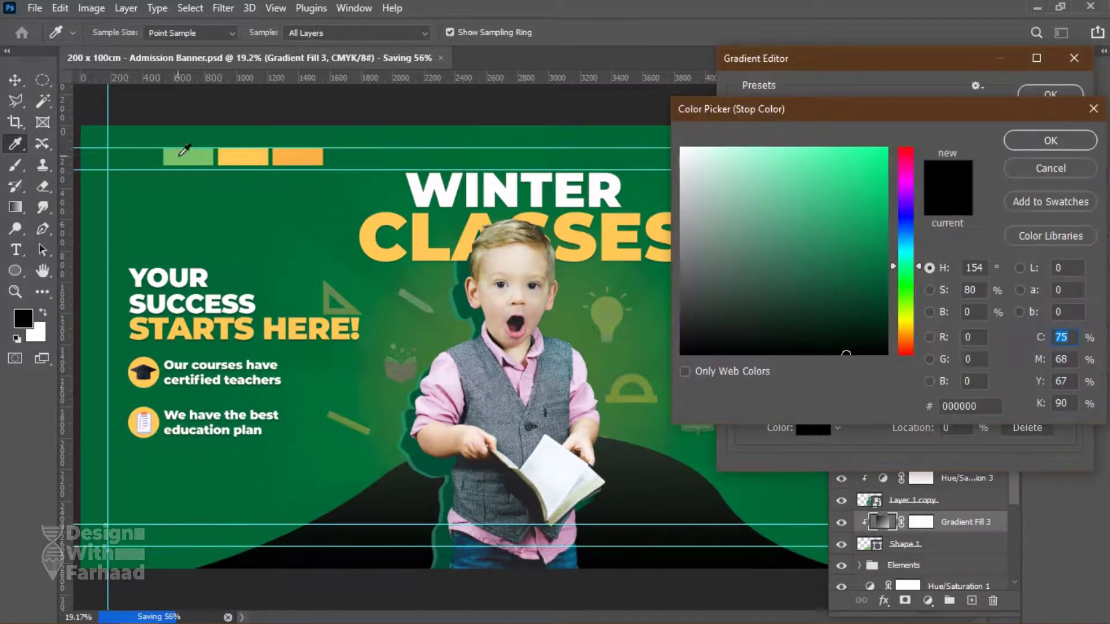
click(155, 156)
click(1050, 140)
Set the right stop to light green and shift the midpoint toward the dark end.
click(1070, 363)
click(806, 424)
click(200, 154)
click(1050, 142)
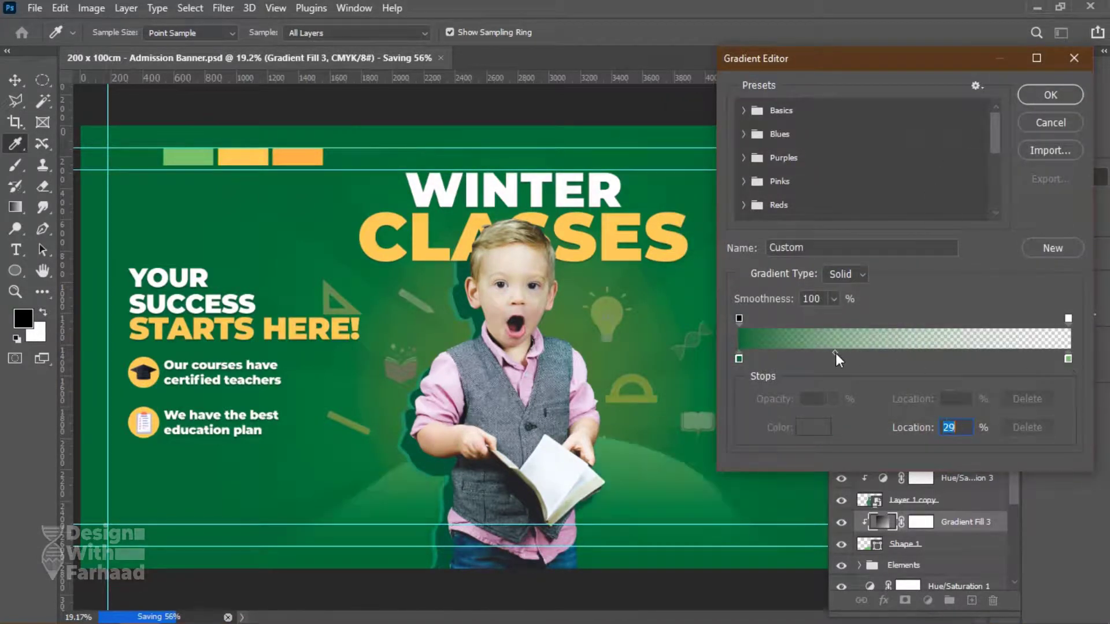
click(1068, 318)
drag(904, 324, 831, 321)
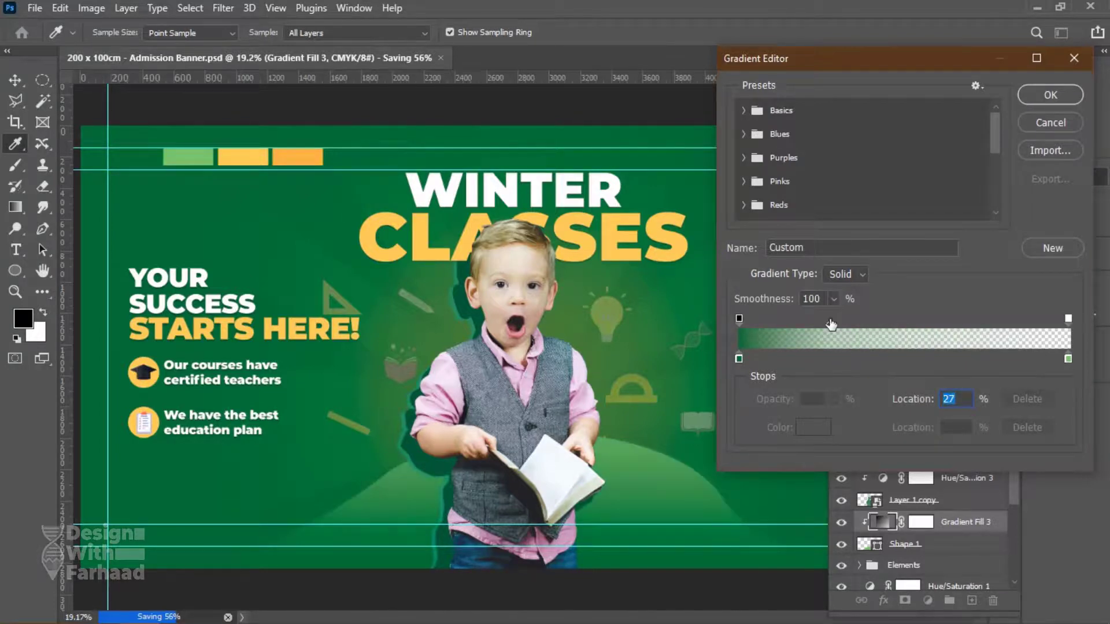
click(1050, 95)
Save the document and select only the Gradient Fill 3 layer.
key(ctrl+0)
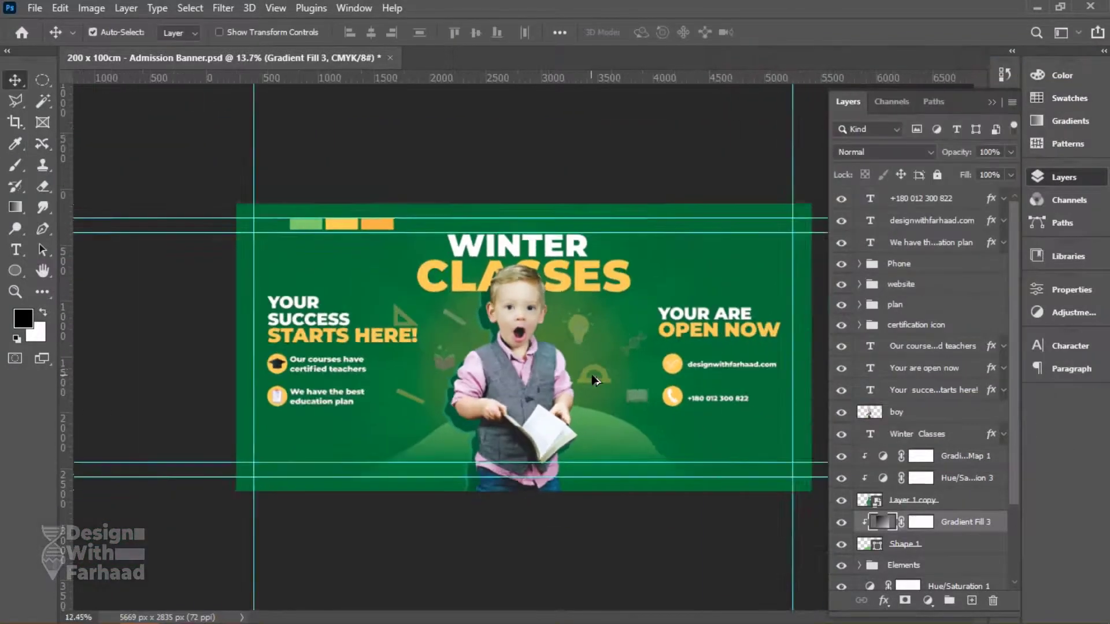
shift+click(931, 421)
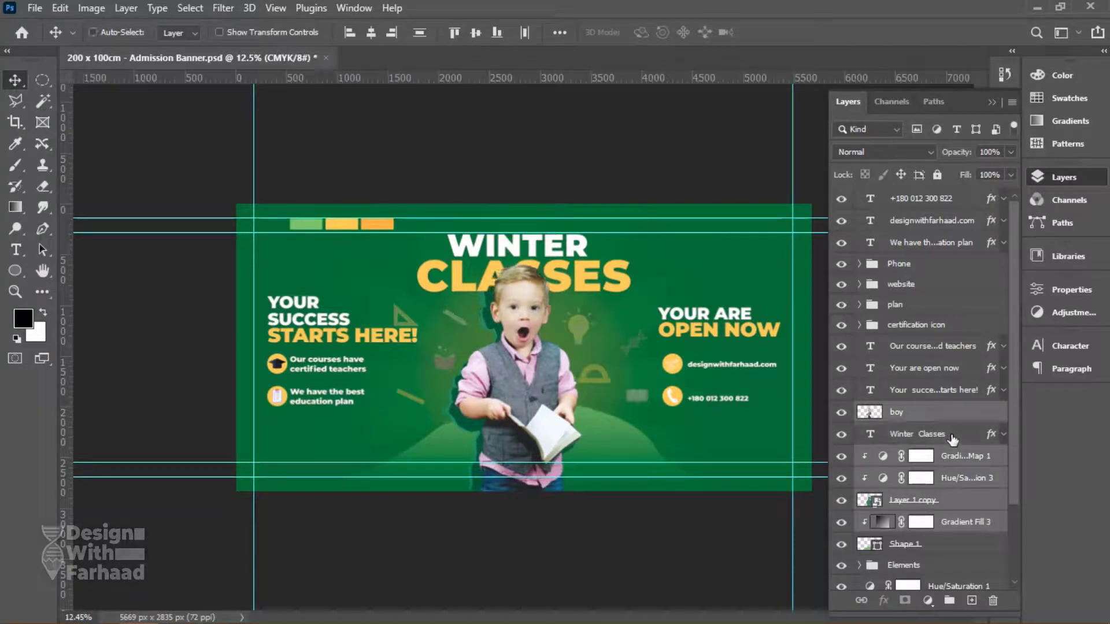
key(ctrl+s)
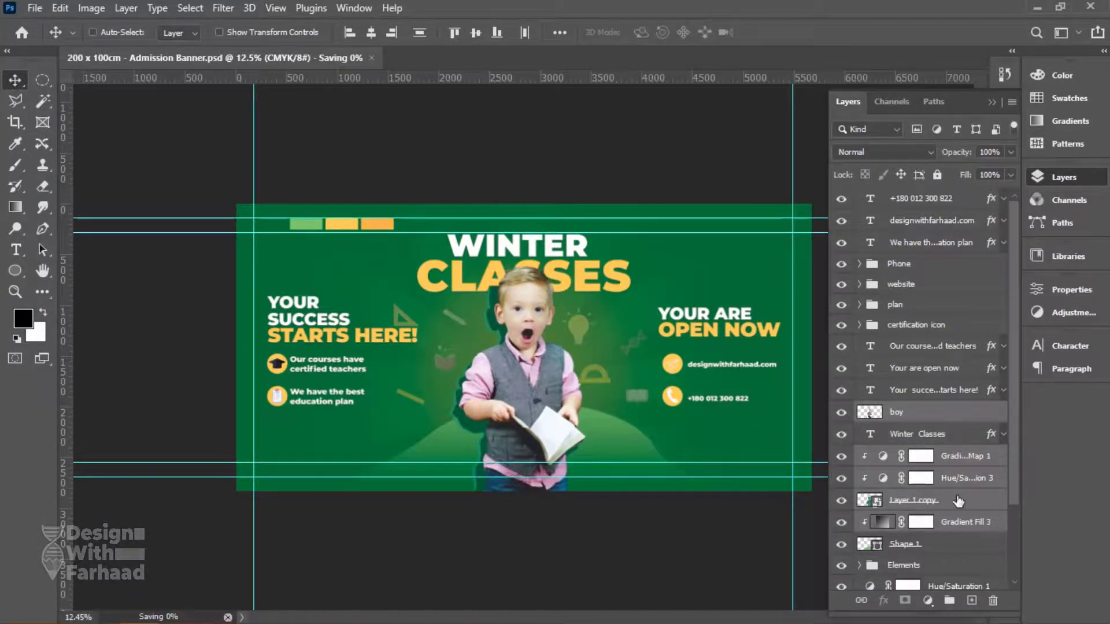
click(973, 517)
Add a Levels adjustment, then delete it as unwanted.
click(928, 601)
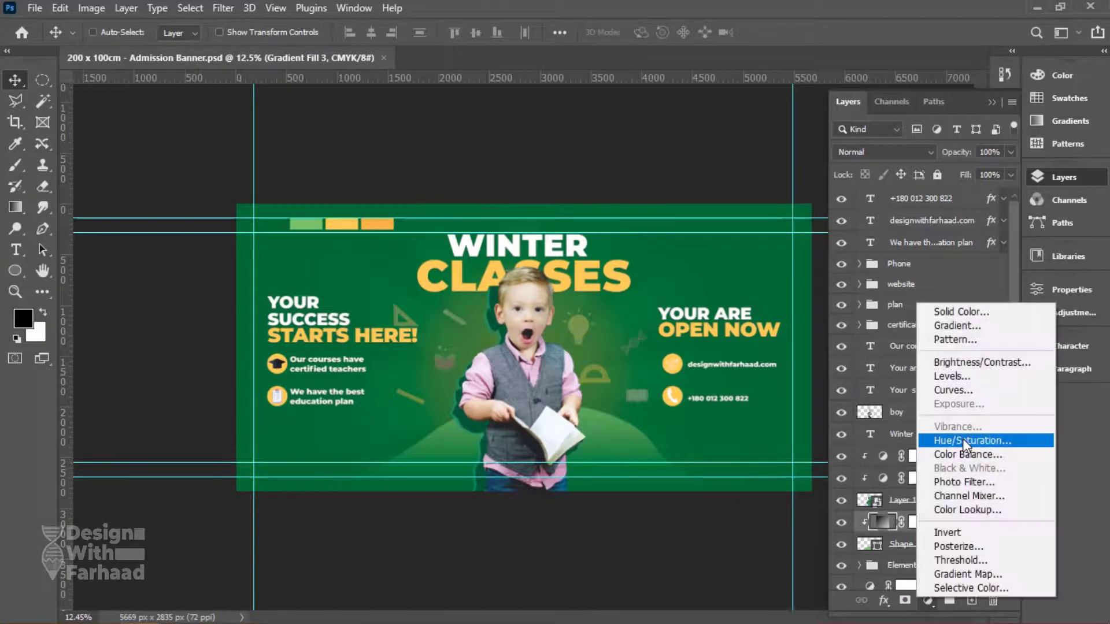
click(954, 377)
click(1069, 289)
click(1063, 177)
key(Delete)
Add a Curves adjustment and raise two curve points to brighten the hill.
click(928, 601)
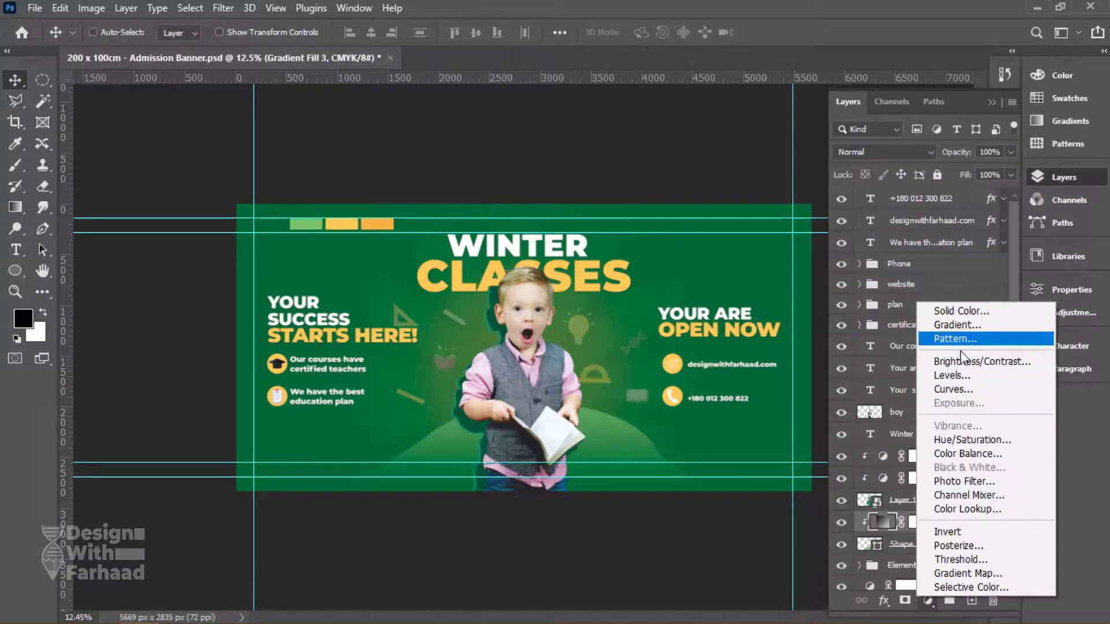
click(951, 389)
drag(595, 401, 596, 389)
click(588, 409)
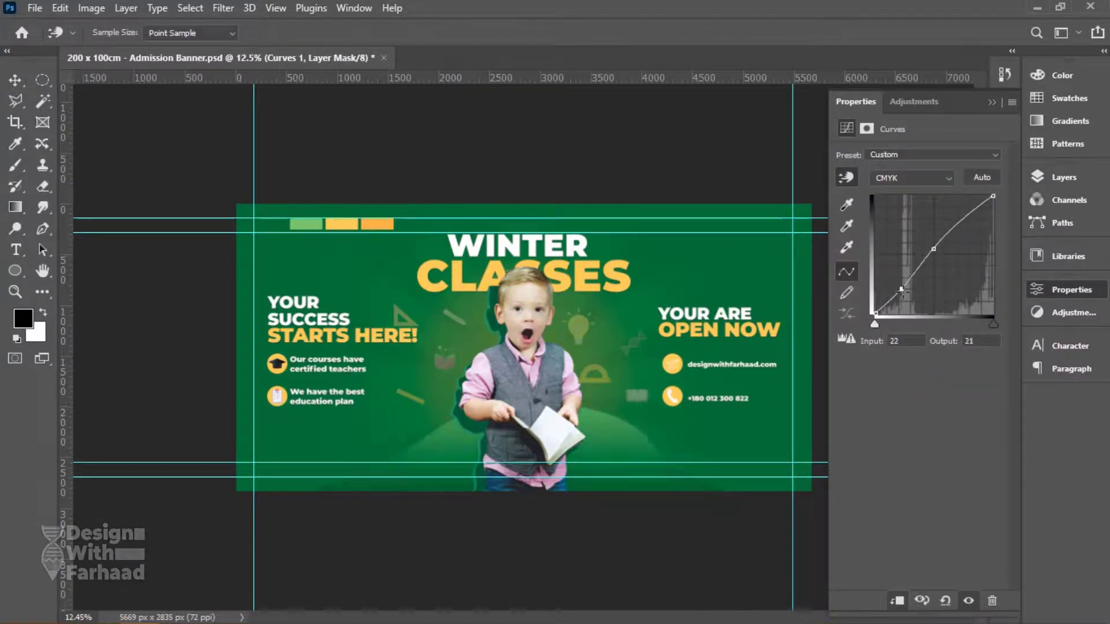
Select the Hue/Saturation 1 layer, then the Color Code layer, from the banner.
click(1064, 177)
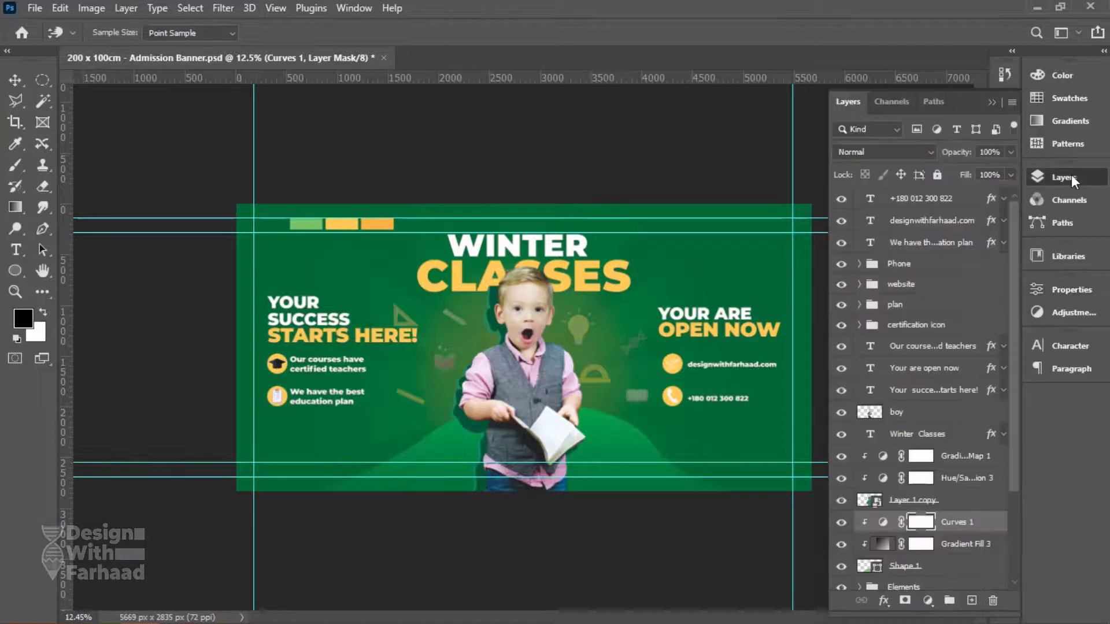
click(1064, 177)
key(v)
click(1064, 177)
right_click(373, 225)
click(399, 228)
right_click(369, 224)
click(393, 245)
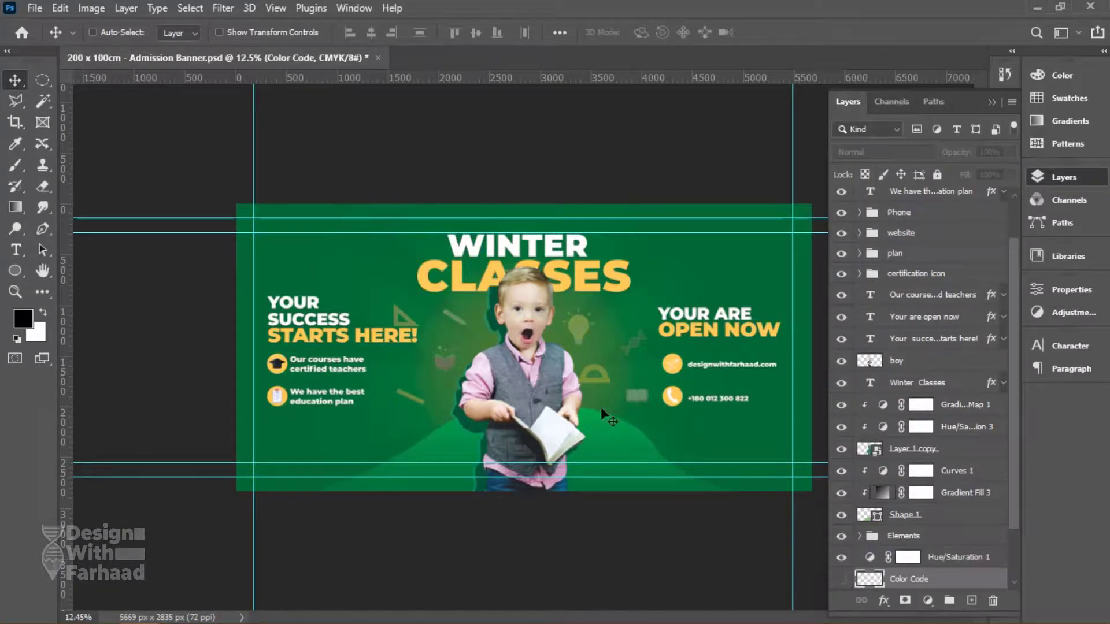
Scale the Class of 2021 logo to 2%, move it top-left, enlarge it, and save.
key(ctrl+s)
key(ctrl+t)
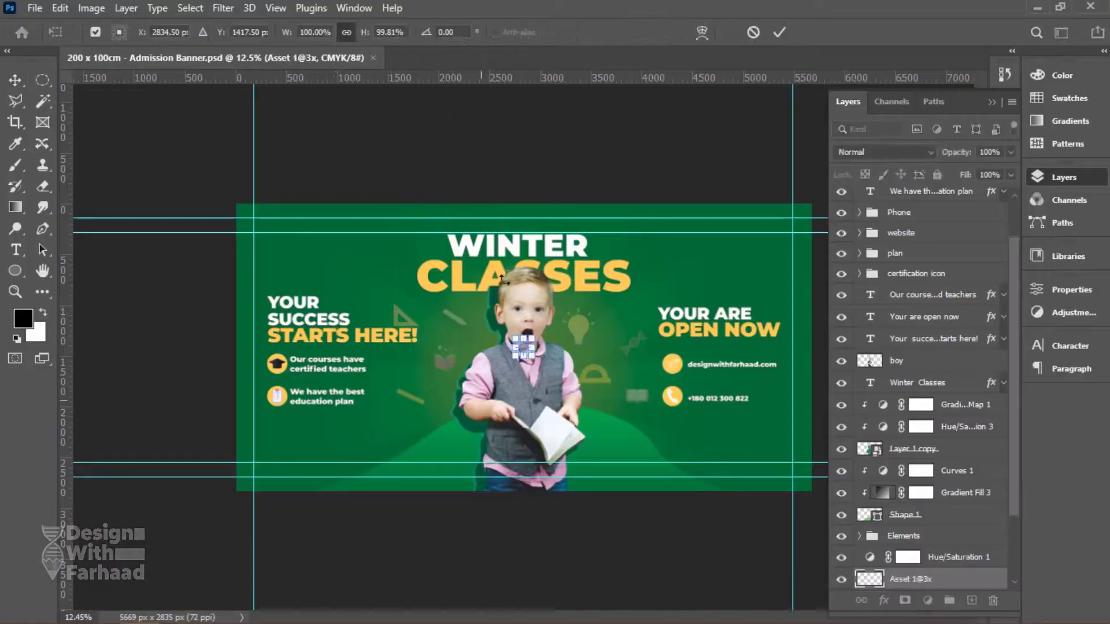
text(25)
key(Return)
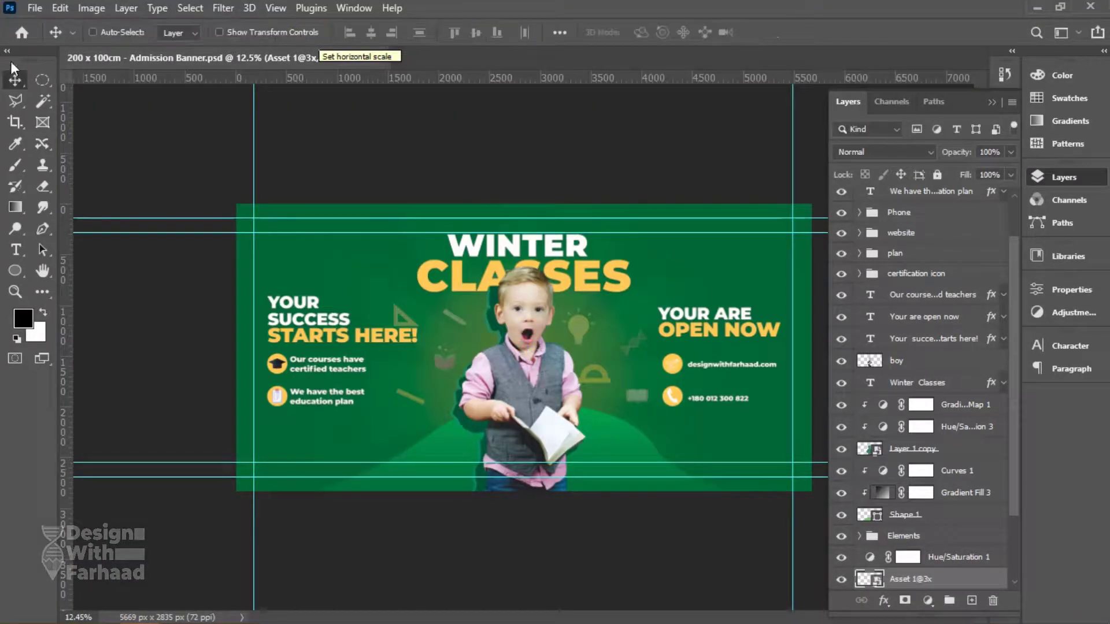
drag(537, 338, 310, 258)
key(ctrl+t)
key(Return)
key(ctrl+s)
Sample the banner's bright green #09d06b as the foreground colour.
key(i)
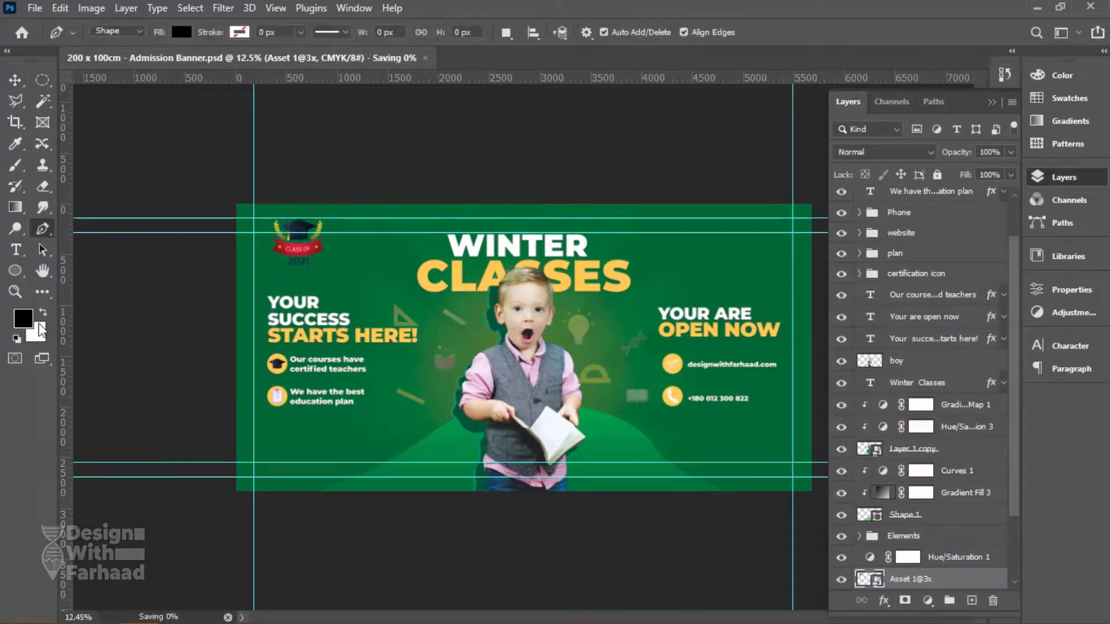
click(23, 317)
click(435, 280)
click(416, 439)
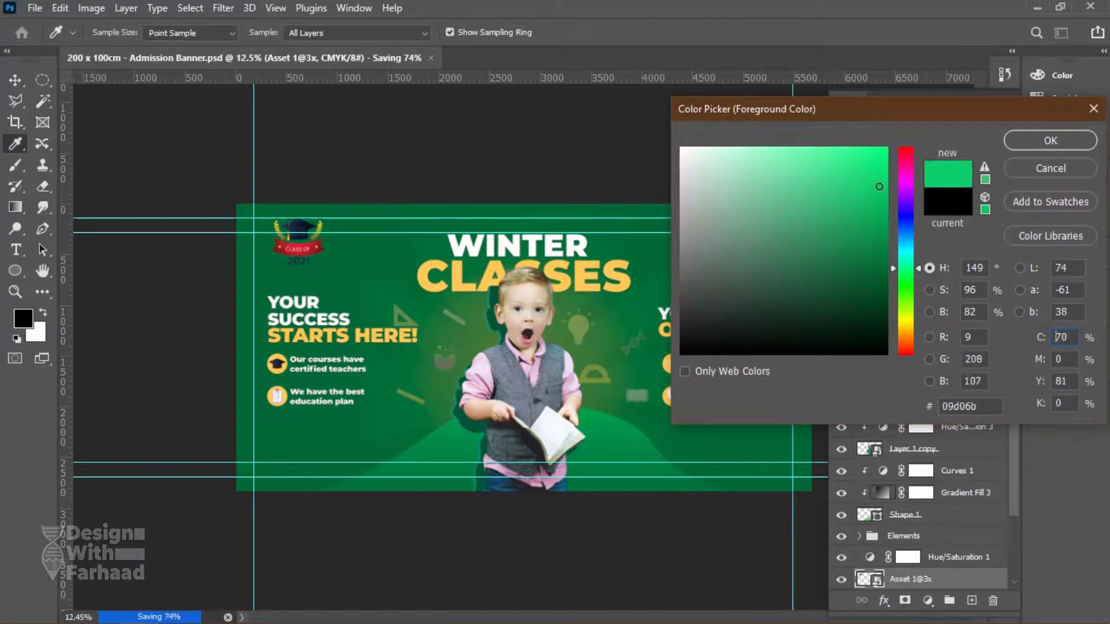
key(Return)
key(p)
click(262, 199)
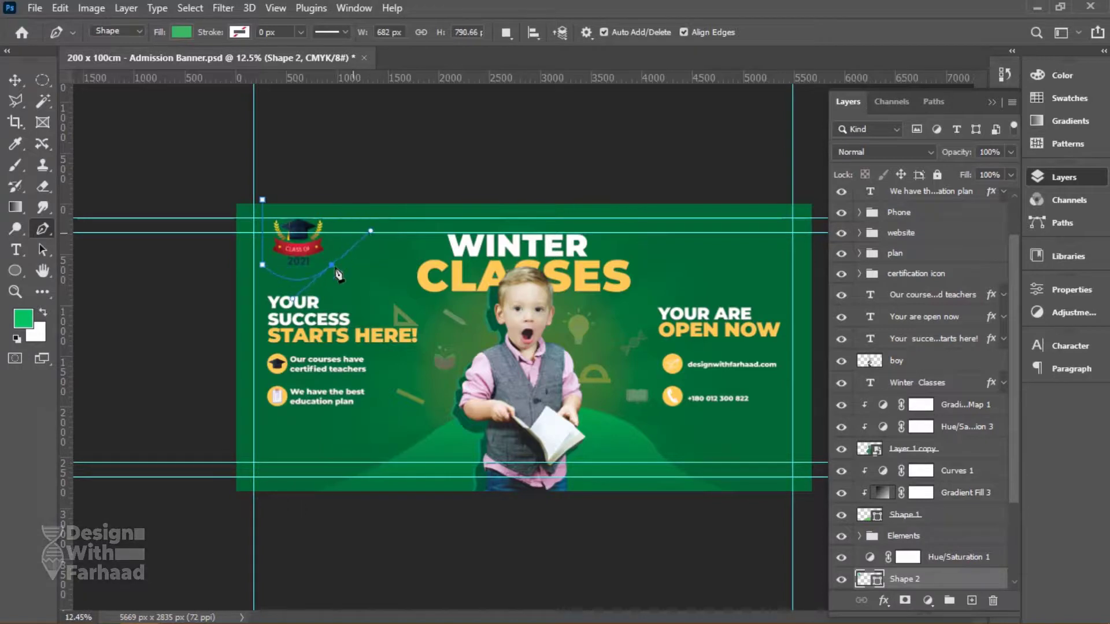
Draw the green pennant tab, move it beneath the logo, and save.
drag(337, 275, 334, 275)
key(Return)
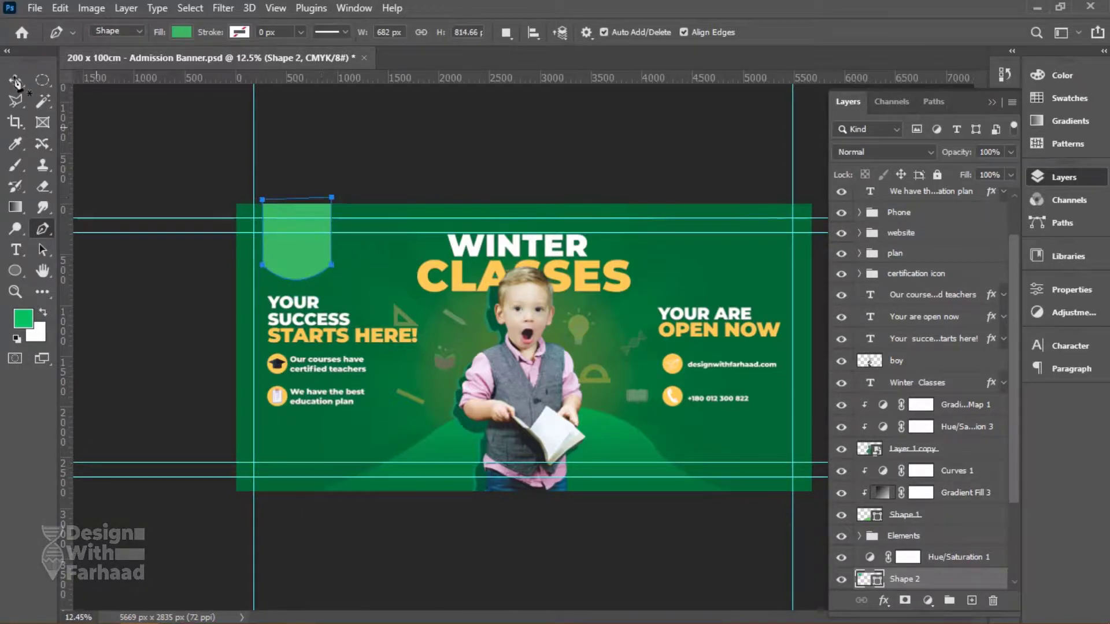
click(14, 78)
key(ctrl+[)
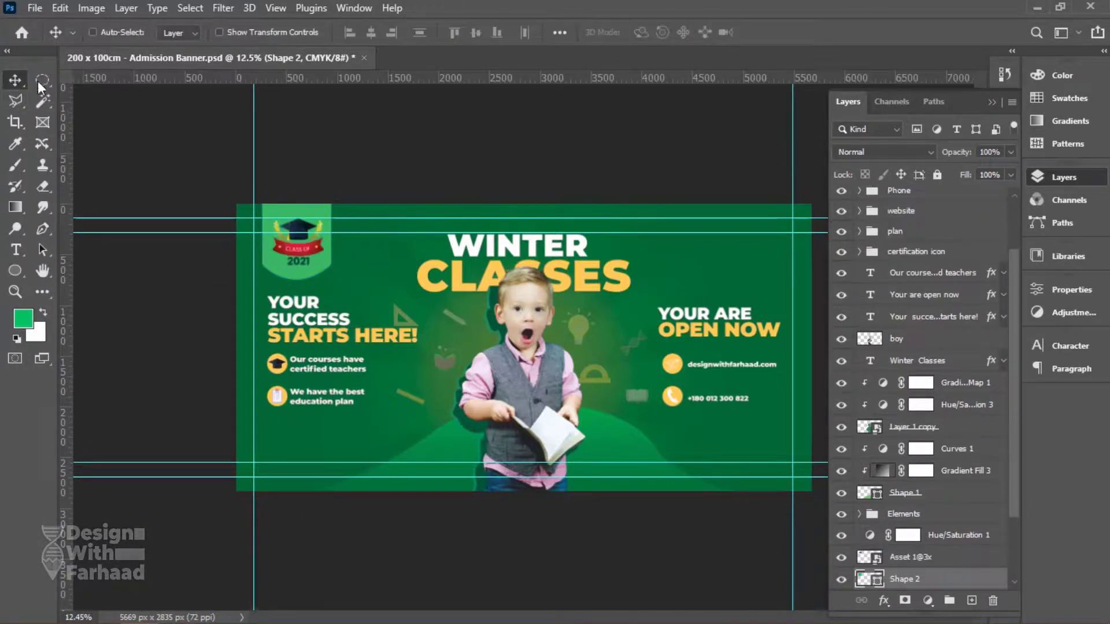
key(ctrl+s)
Select the left bullet icons and bullet texts and move them about 60 px down.
ctrl+click(364, 345)
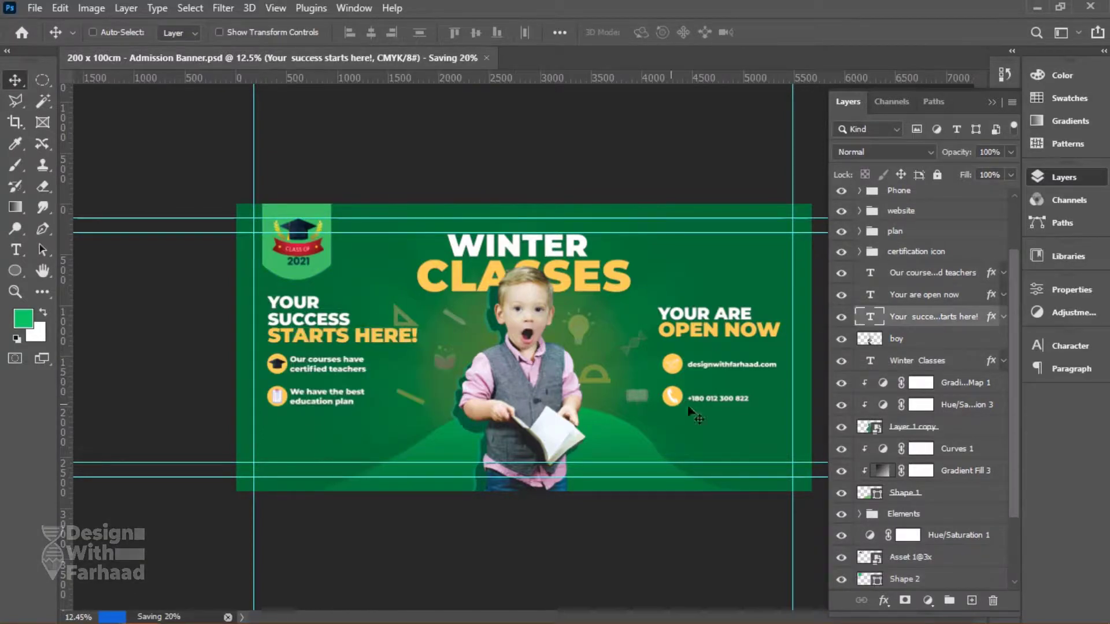
right_click(277, 373)
click(286, 371)
right_click(284, 394)
shift+click(292, 402)
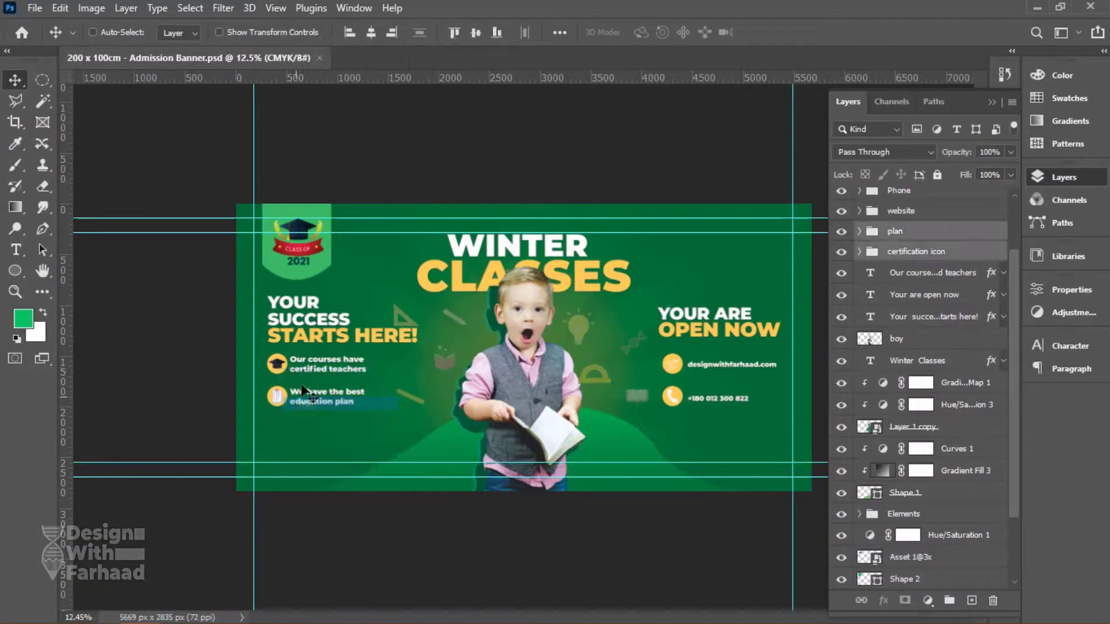
right_click(303, 363)
shift+click(309, 371)
right_click(312, 401)
shift+click(321, 408)
drag(321, 374, 322, 409)
Move the website and phone contact lines about 60 px lower on the right.
right_click(673, 399)
click(699, 397)
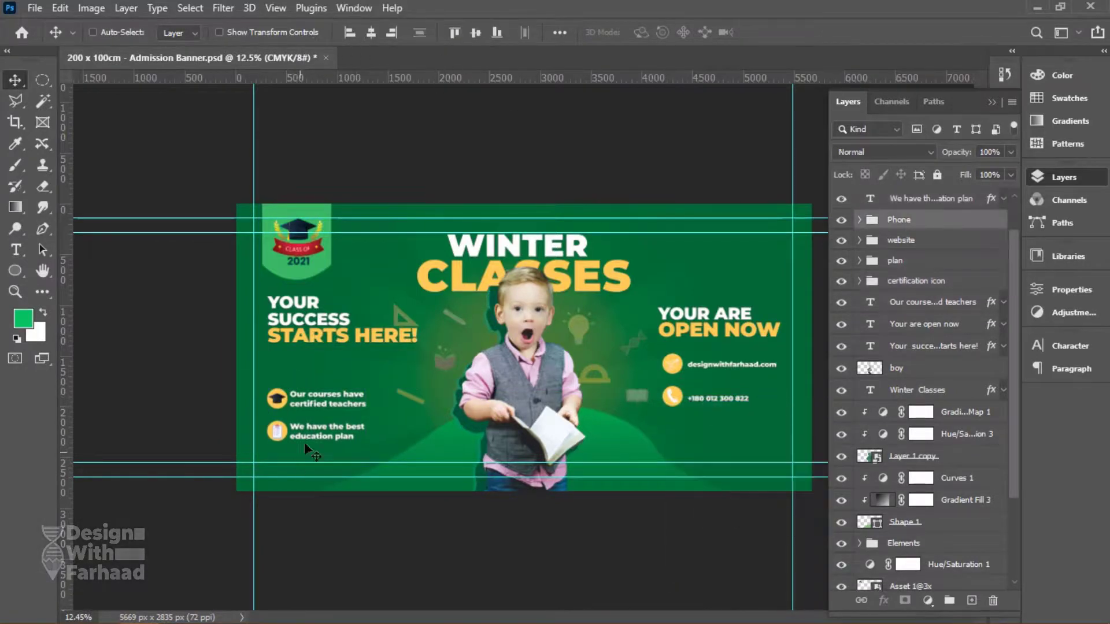
right_click(671, 364)
shift+click(705, 367)
drag(709, 367, 713, 401)
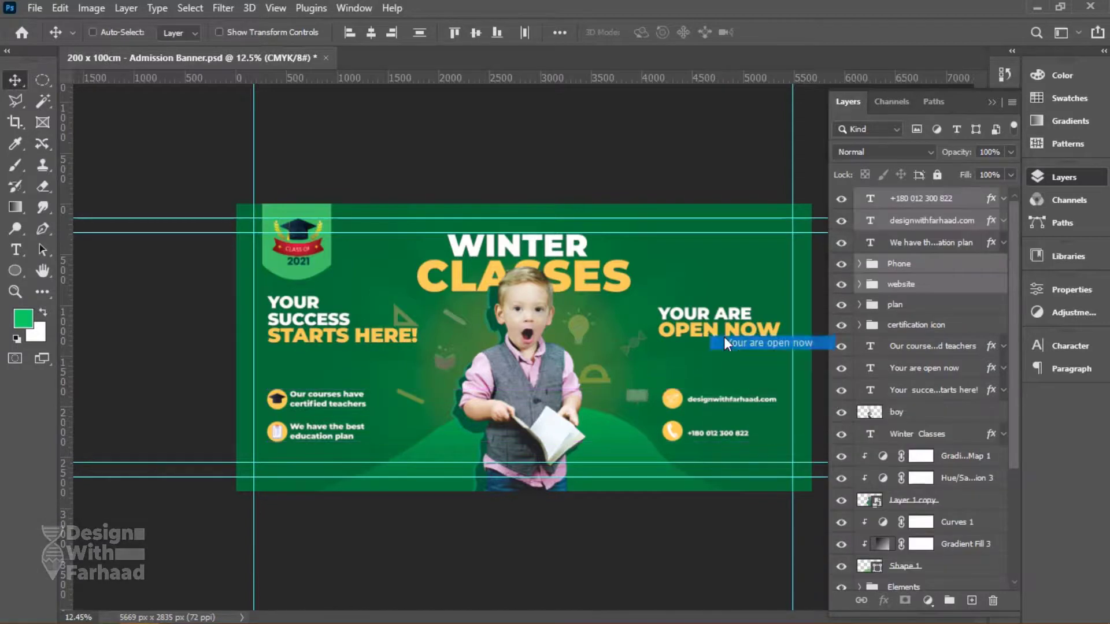
Lower both headlines, 'Your success starts here!' and the OPEN NOW heading, by about 20 px.
right_click(706, 327)
click(743, 335)
right_click(371, 341)
shift+click(386, 347)
drag(386, 347, 382, 359)
Save the document, collapse the layer list, hide guides and fit the banner to the window.
key(ctrl+s)
click(1077, 179)
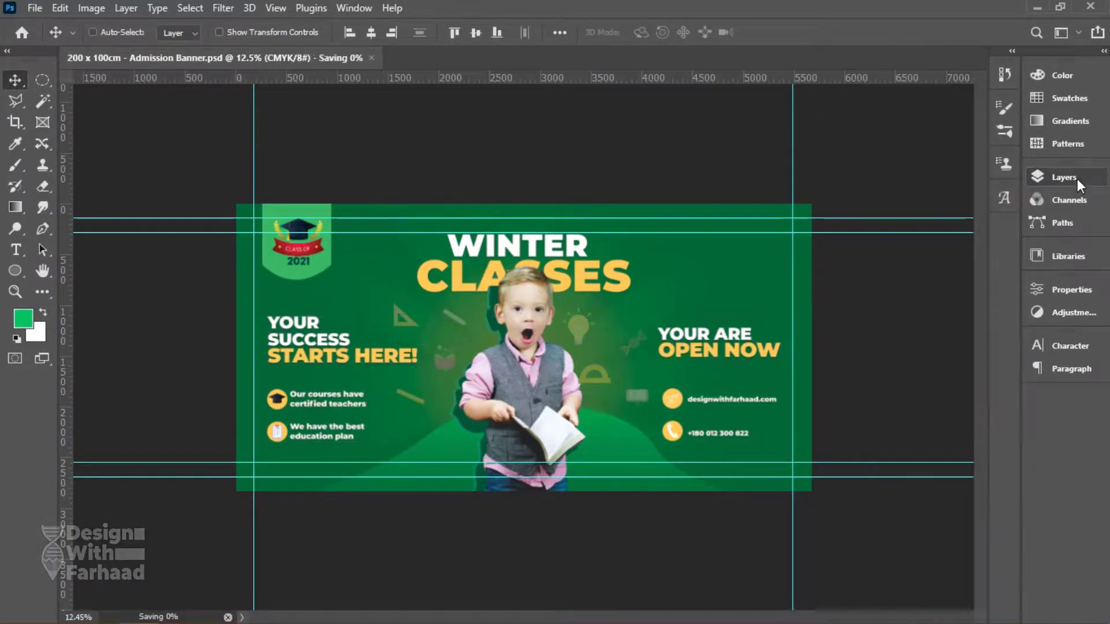
key(ctrl+semicolon)
key(ctrl+0)
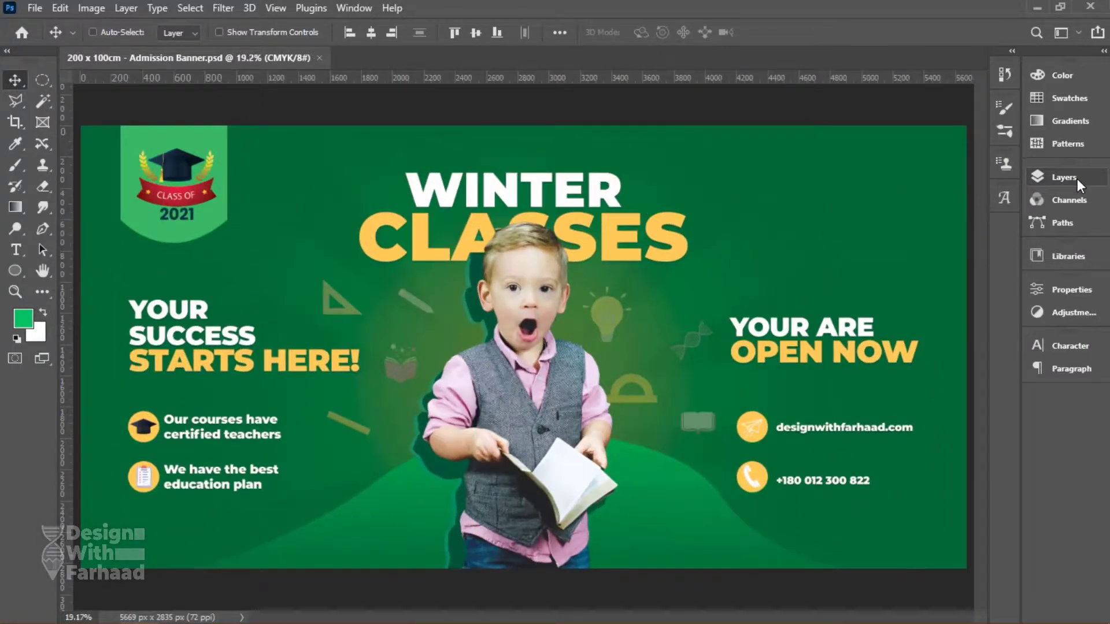
Save the Admission Banner with Save As, choosing JPEG in the Save as type list.
click(35, 7)
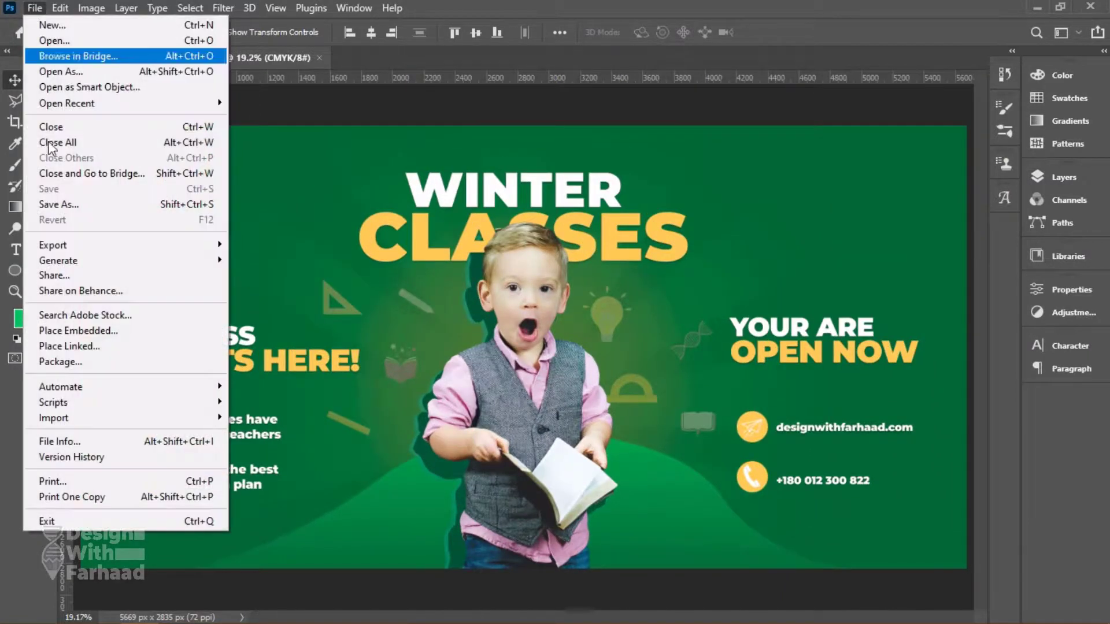
click(67, 205)
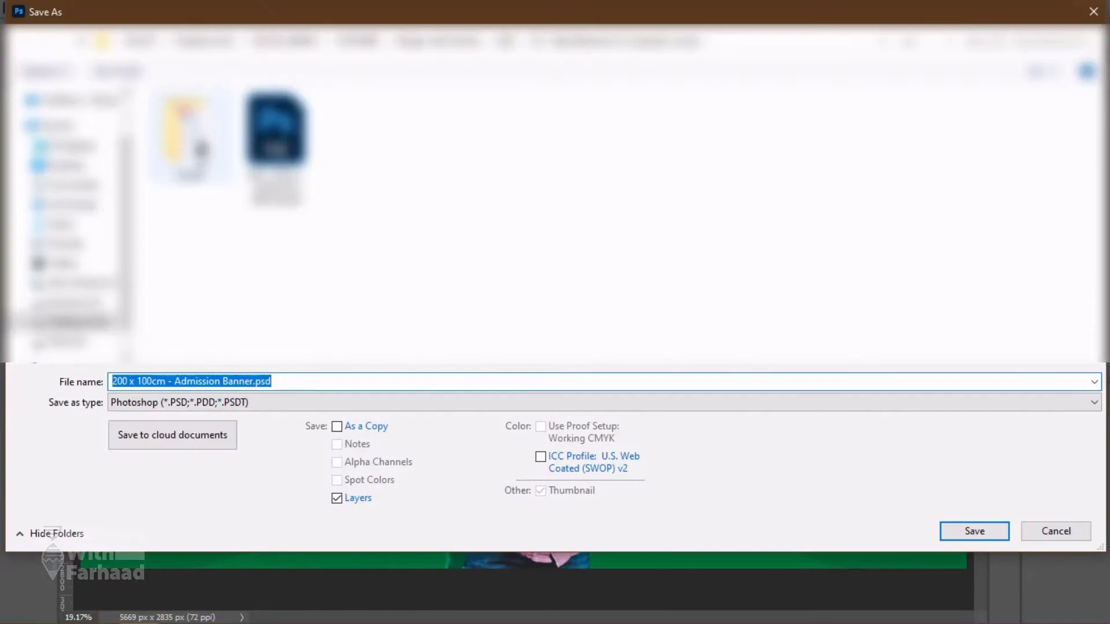
click(242, 400)
click(241, 481)
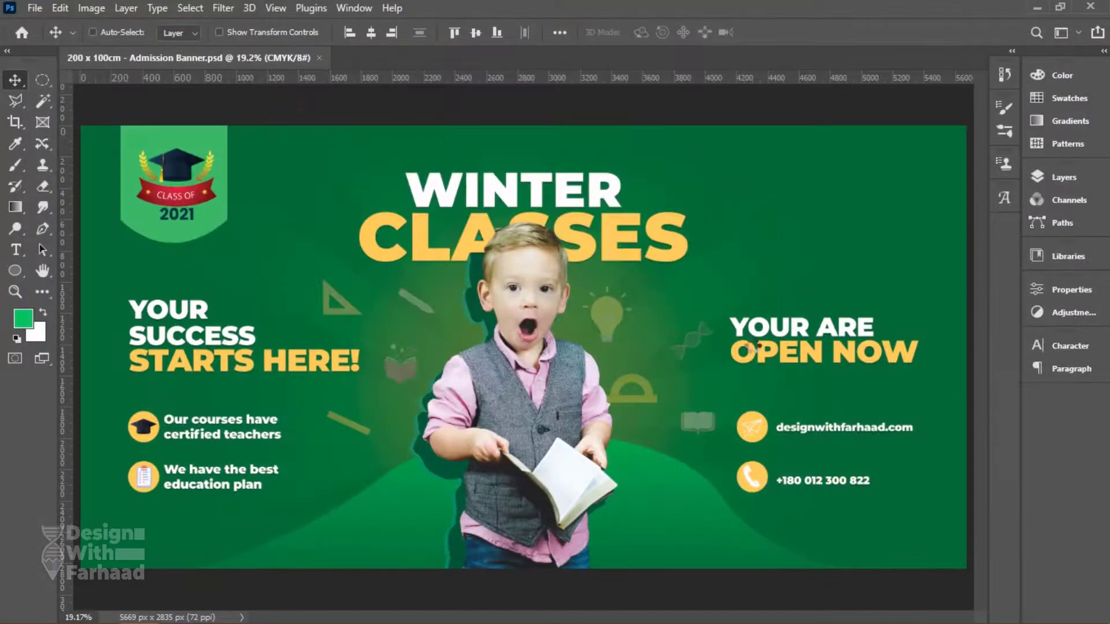